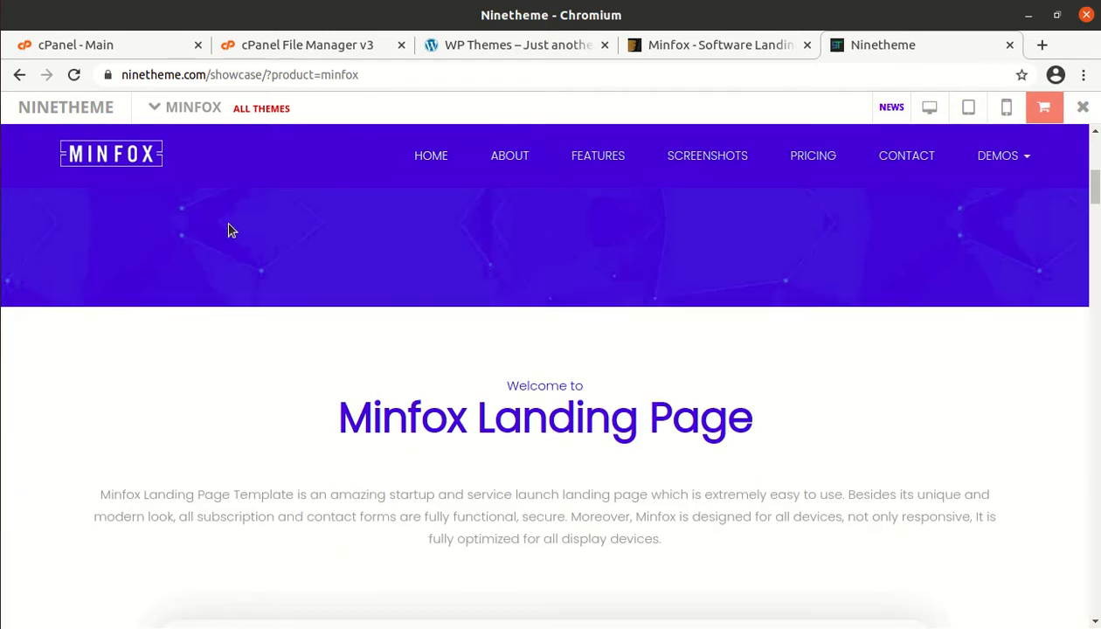
Look over the Minfox demo page's welcome, dashboard preview and feature sections, ending back at its header
scroll(228, 226, "down", 4)
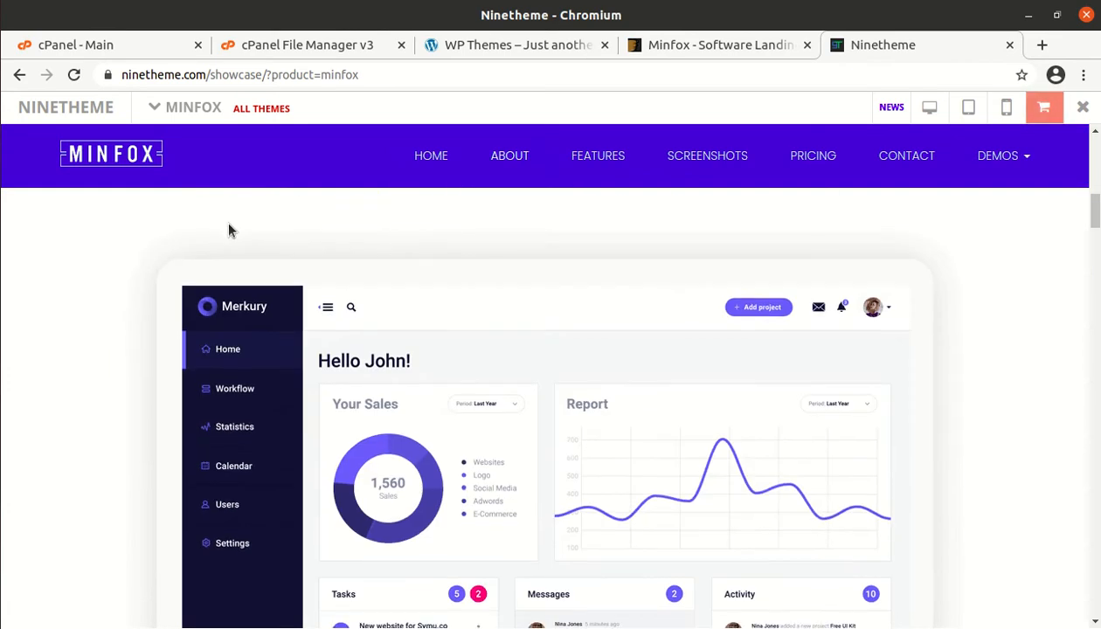
scroll(226, 231, "down", 2)
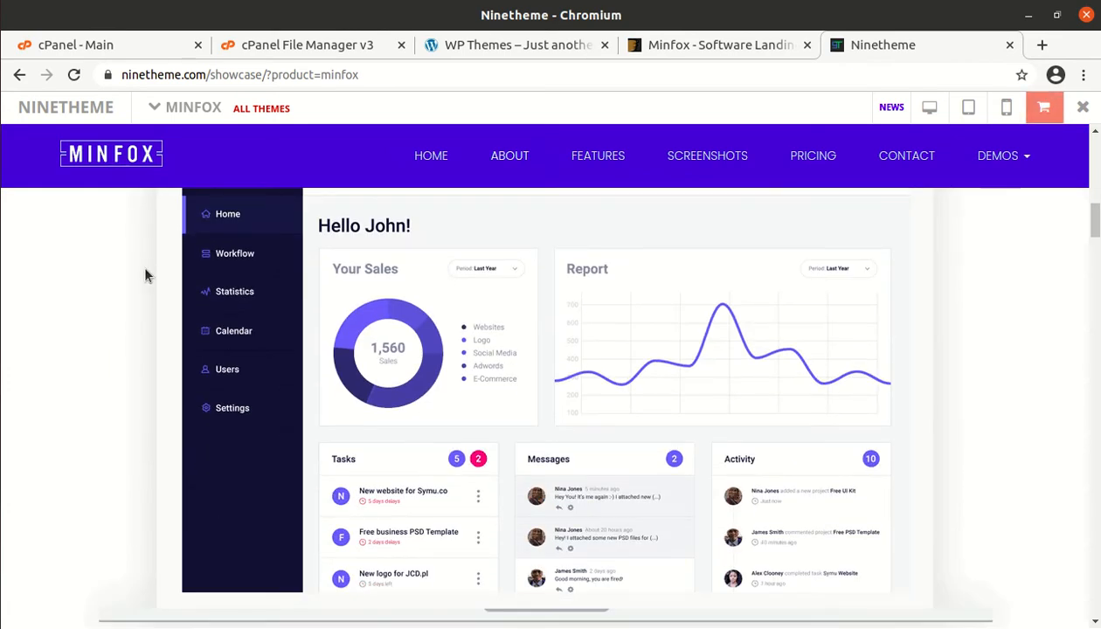
scroll(107, 276, "down", 3)
scroll(106, 276, "down", 7)
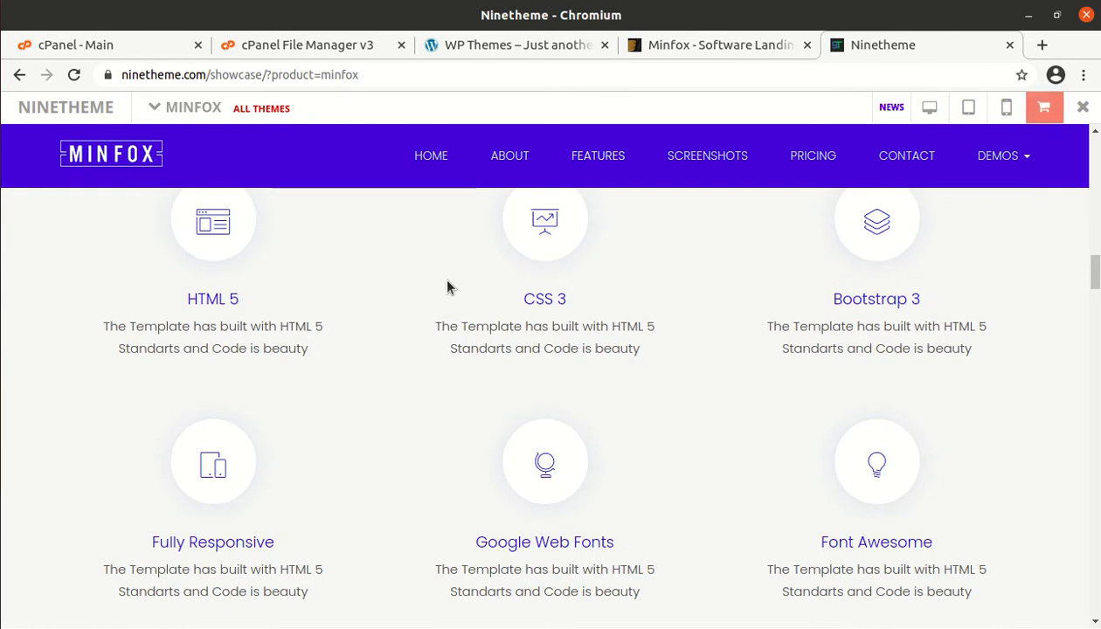
scroll(446, 286, "up", 7)
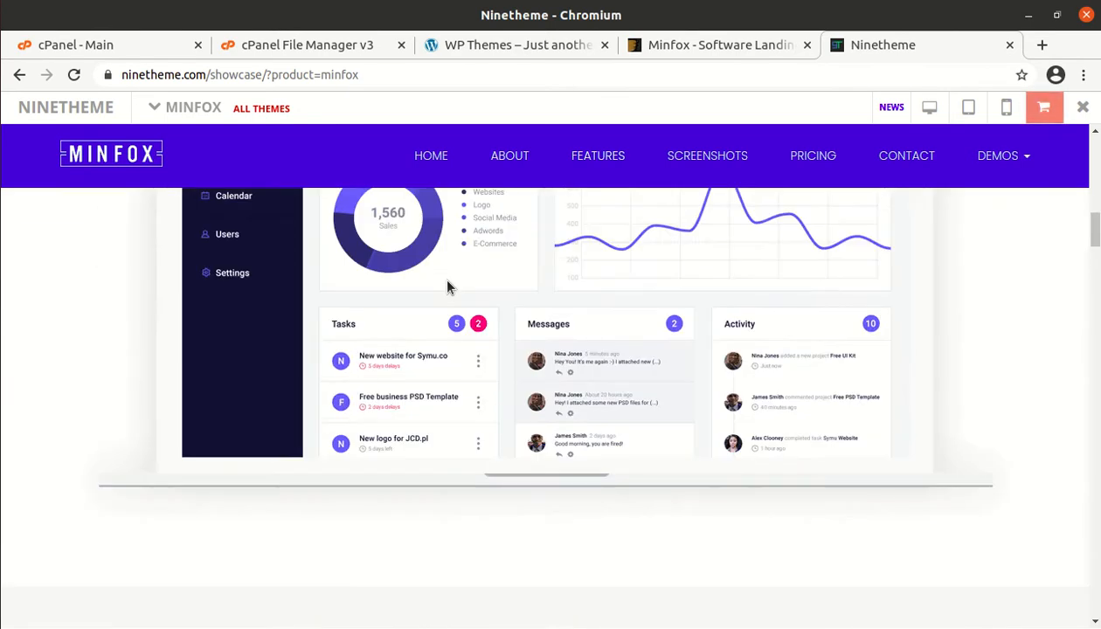
scroll(446, 286, "up", 10)
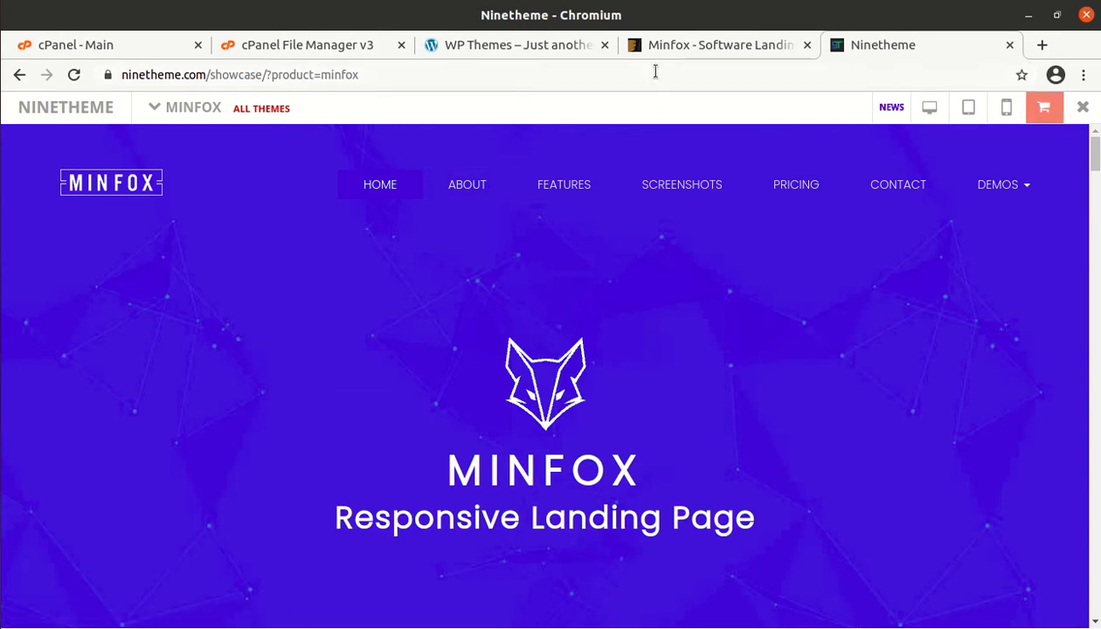
Switch to the Minfox item page on ThemeForest and highlight "Software Landing Page WordPress Theme" in its title
left_click(684, 47)
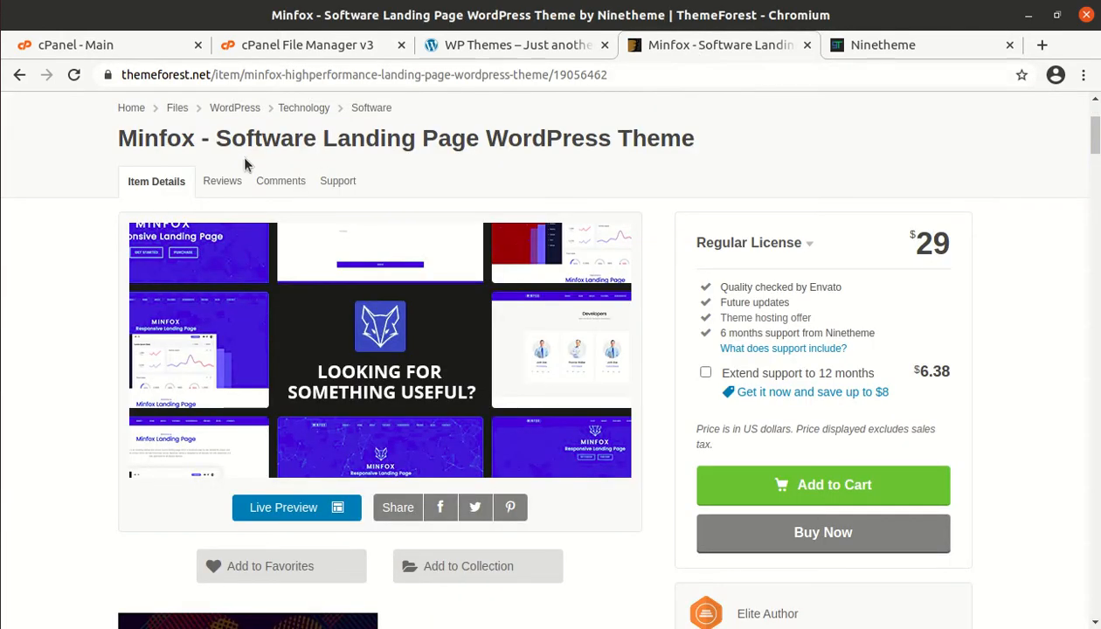
left_click_drag(102, 144, 172, 154)
left_click(95, 166)
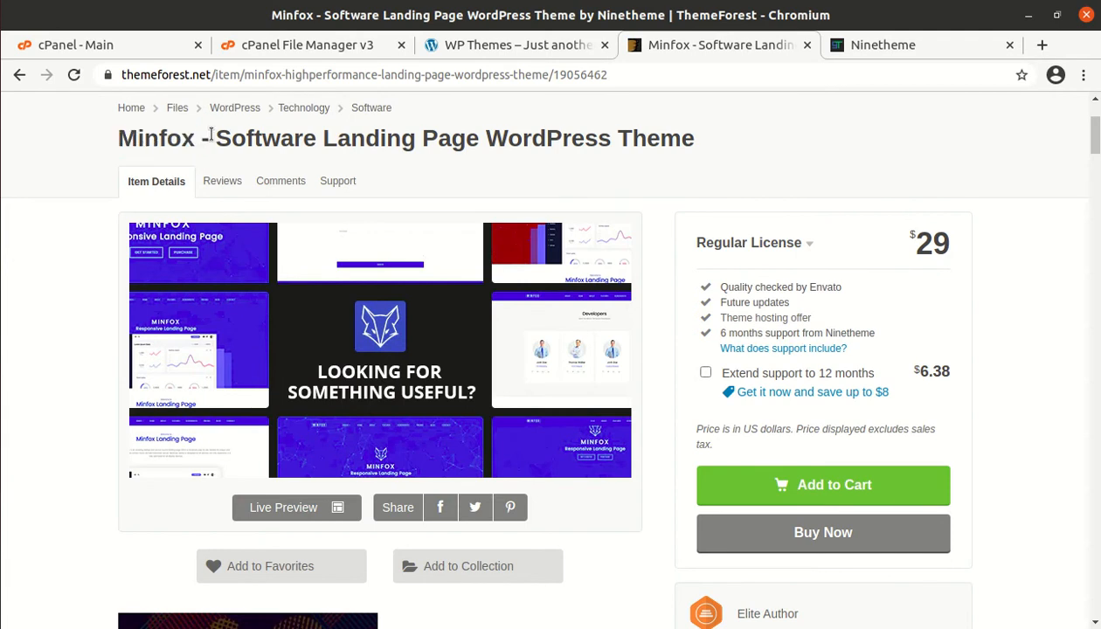
left_click_drag(217, 138, 695, 138)
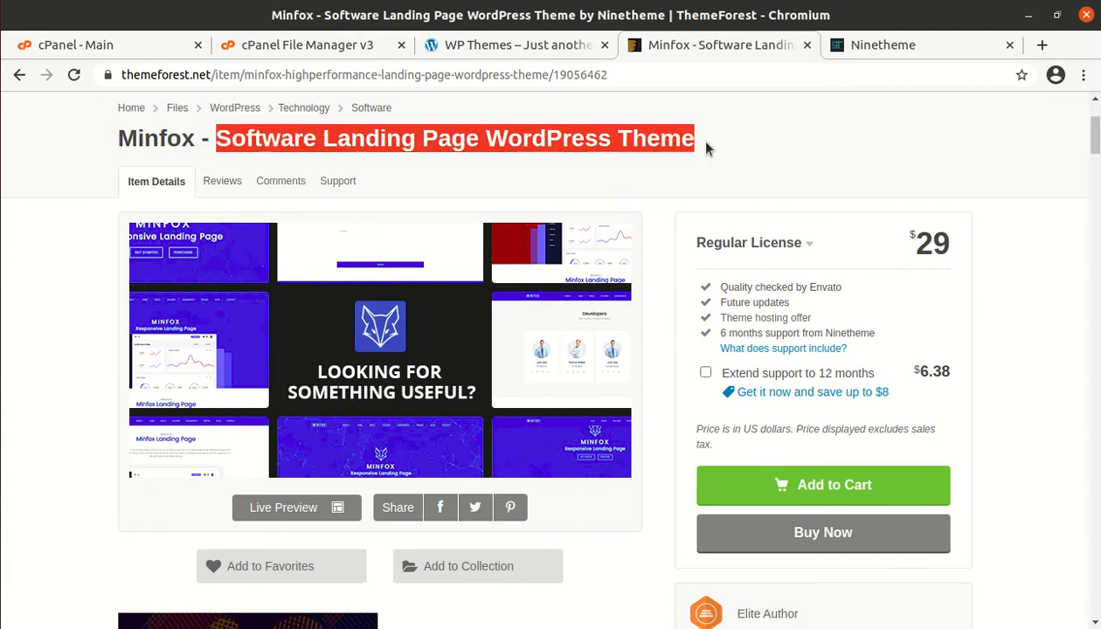
Examine the ThemeForest item's author, creation date and last update date, highlighting each one
scroll(747, 250, "down", 5)
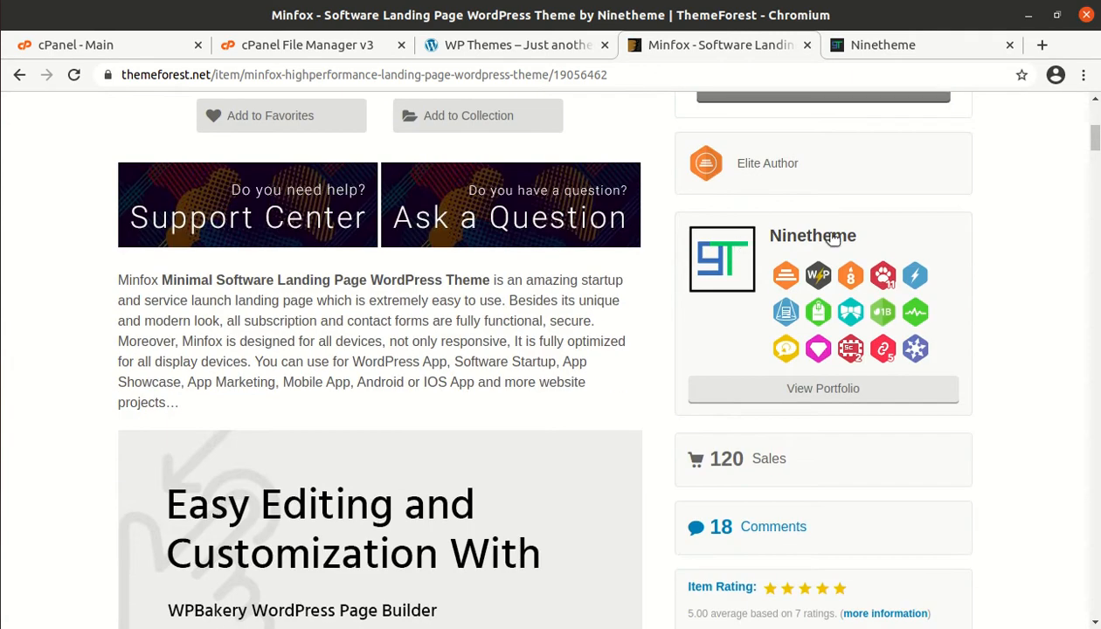
left_click_drag(868, 241, 757, 238)
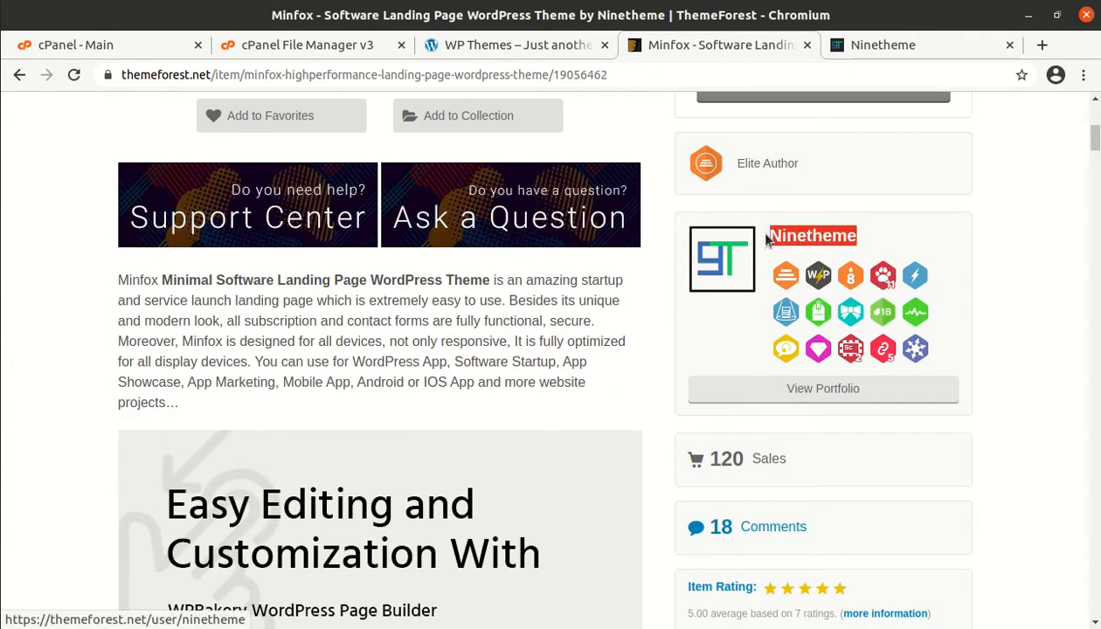
scroll(881, 274, "down", 3)
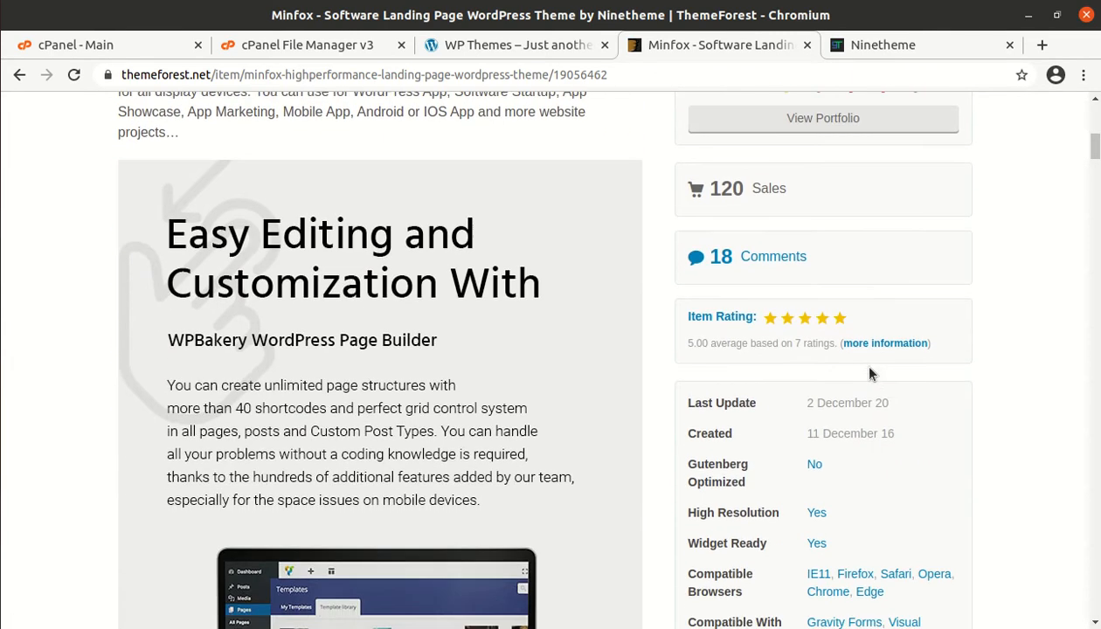
left_click_drag(879, 432, 800, 441)
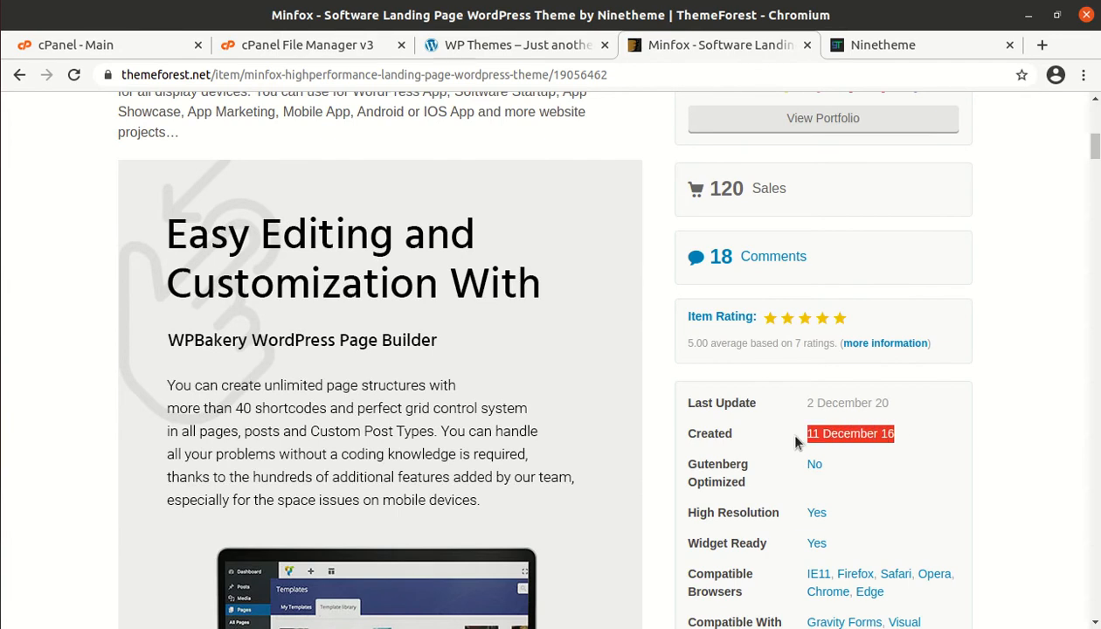
left_click(900, 415)
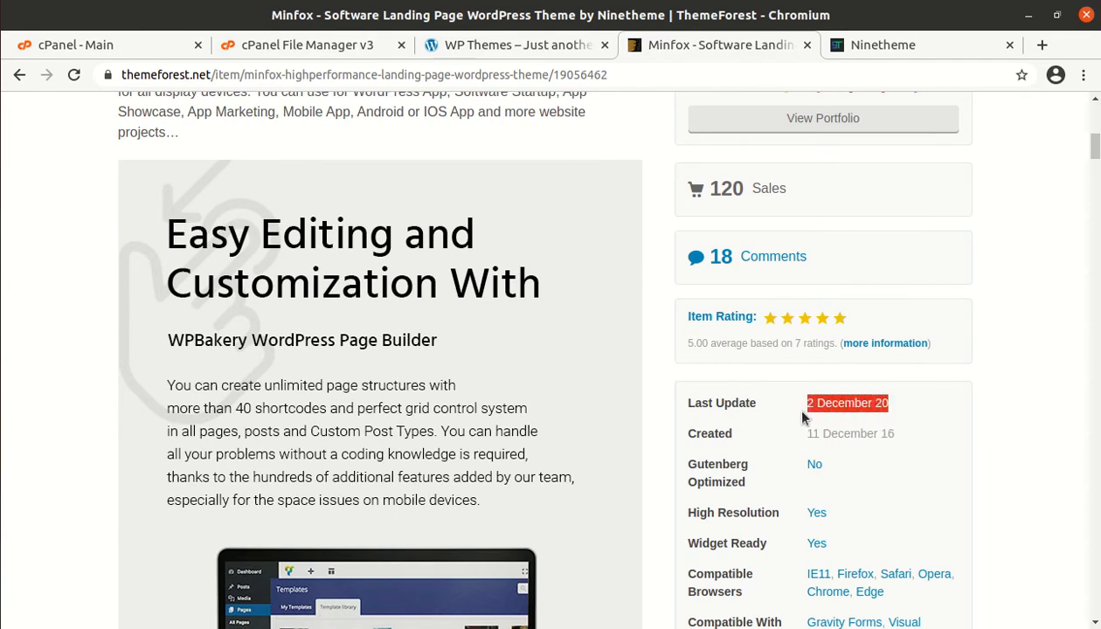
Return to the Ninetheme live preview and examine the welcome section, highlighting the "Minfox Landing Page" heading
left_click(863, 56)
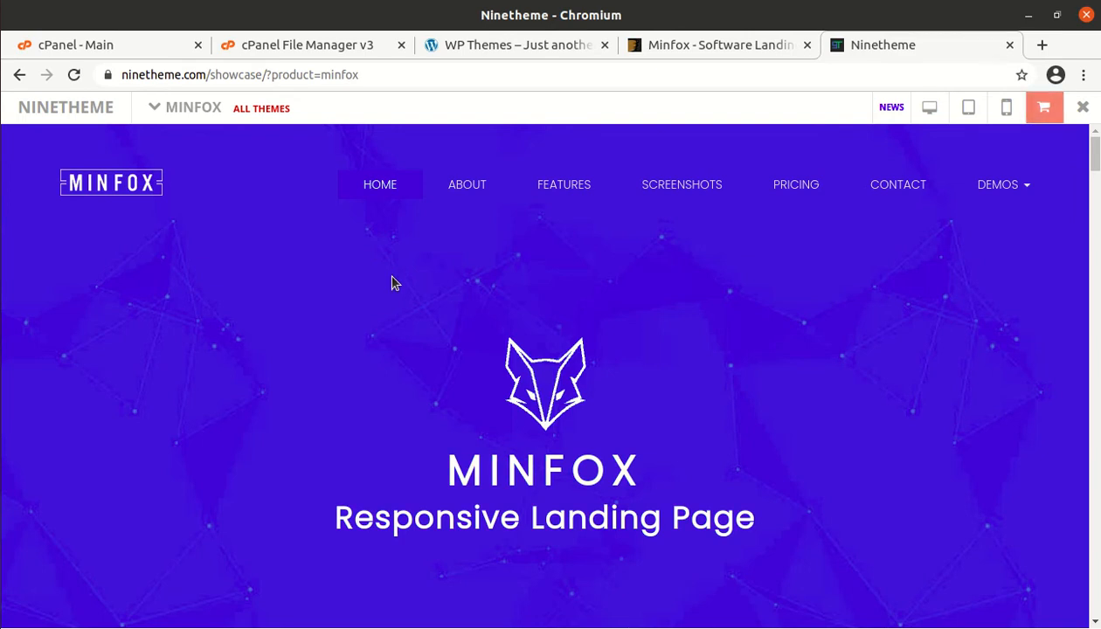
scroll(529, 289, "down", 4)
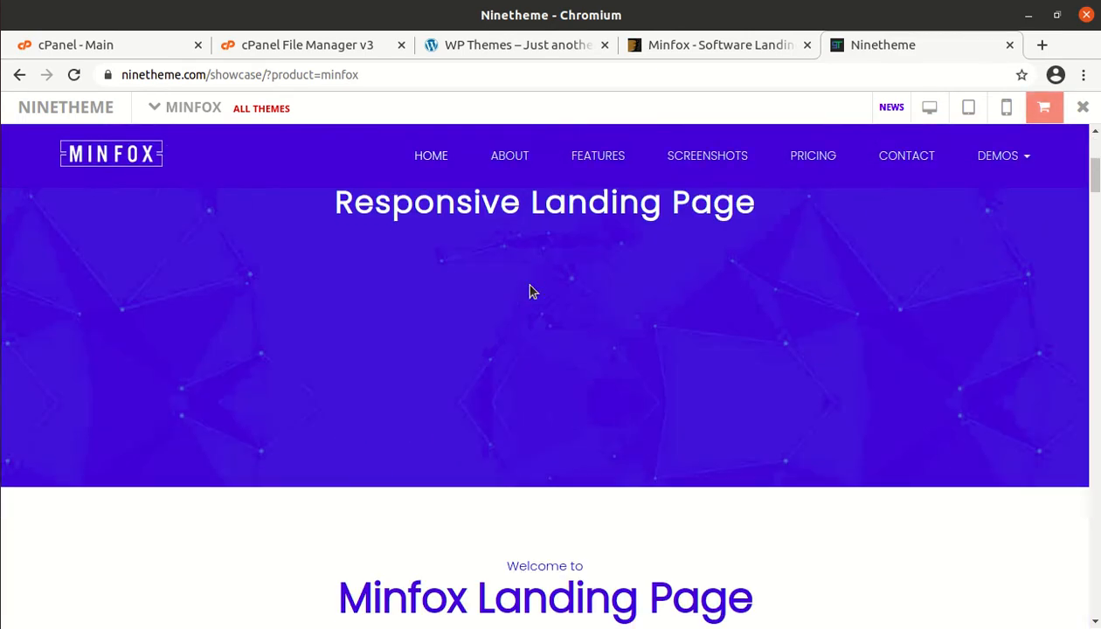
scroll(531, 290, "down", 4)
left_click_drag(338, 283, 746, 285)
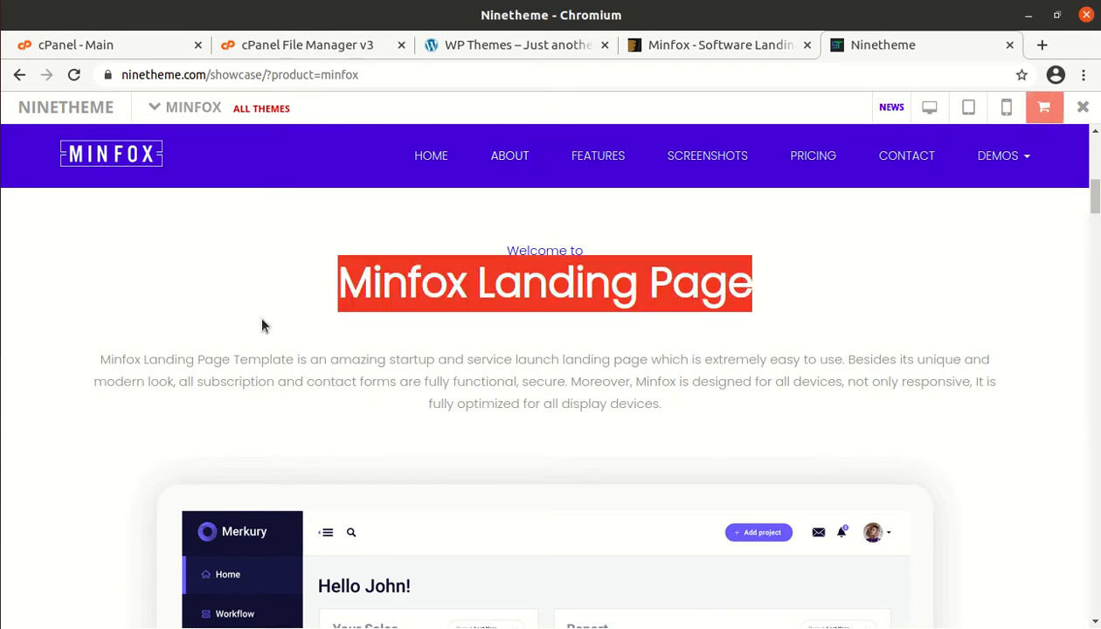
scroll(410, 218, "down", 2)
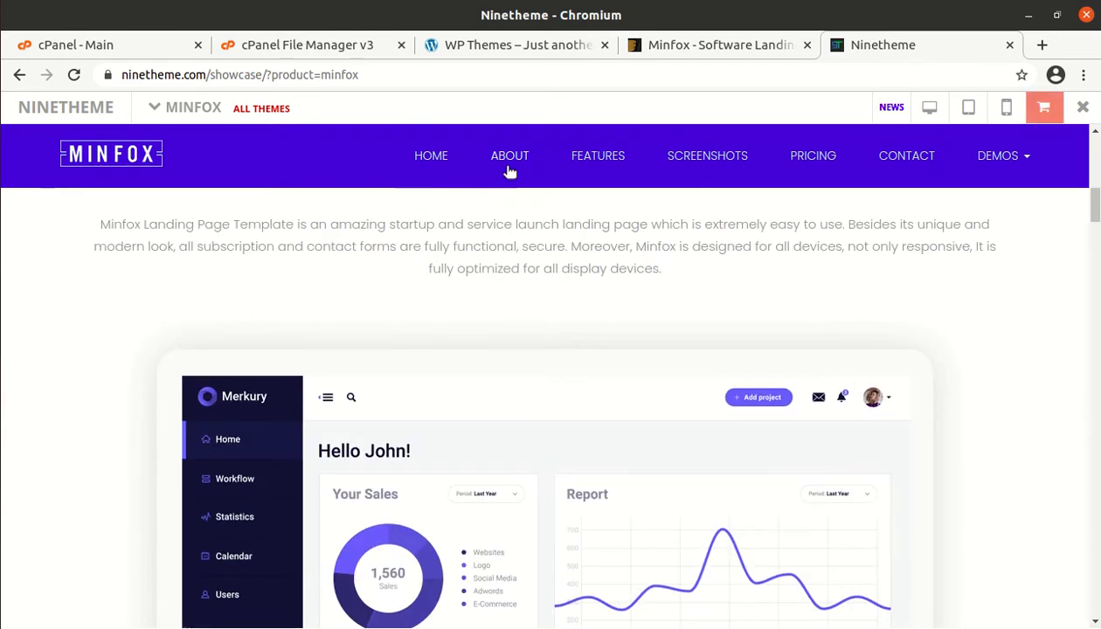
View the demo's Features, Screenshots, Pricing and Contact sections in turn through the site navigation
left_click(597, 157)
left_click(719, 166)
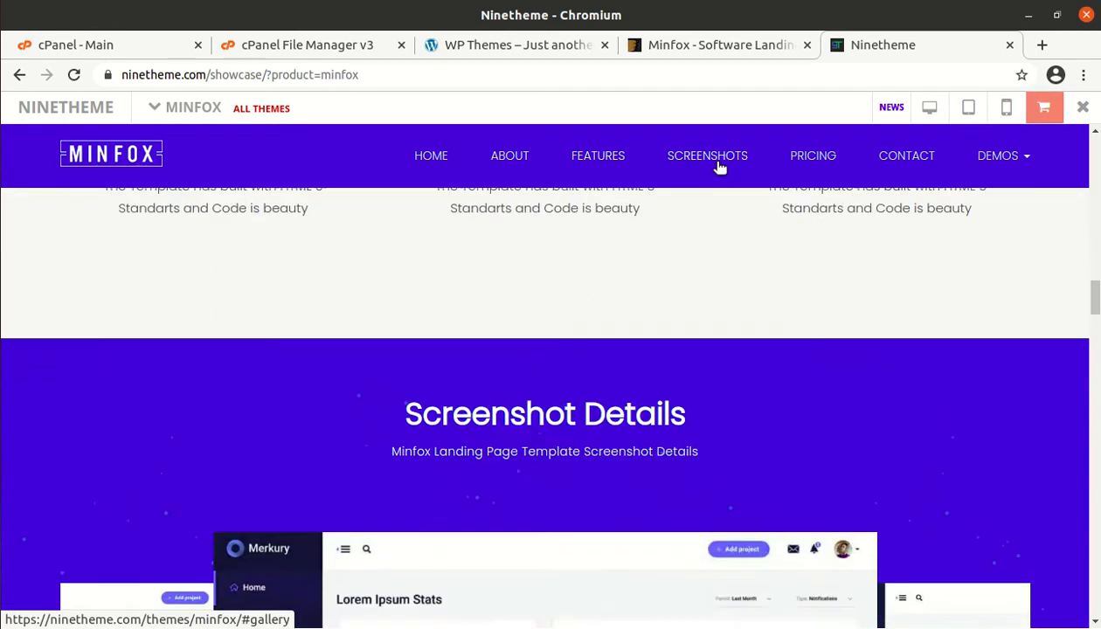
left_click(817, 166)
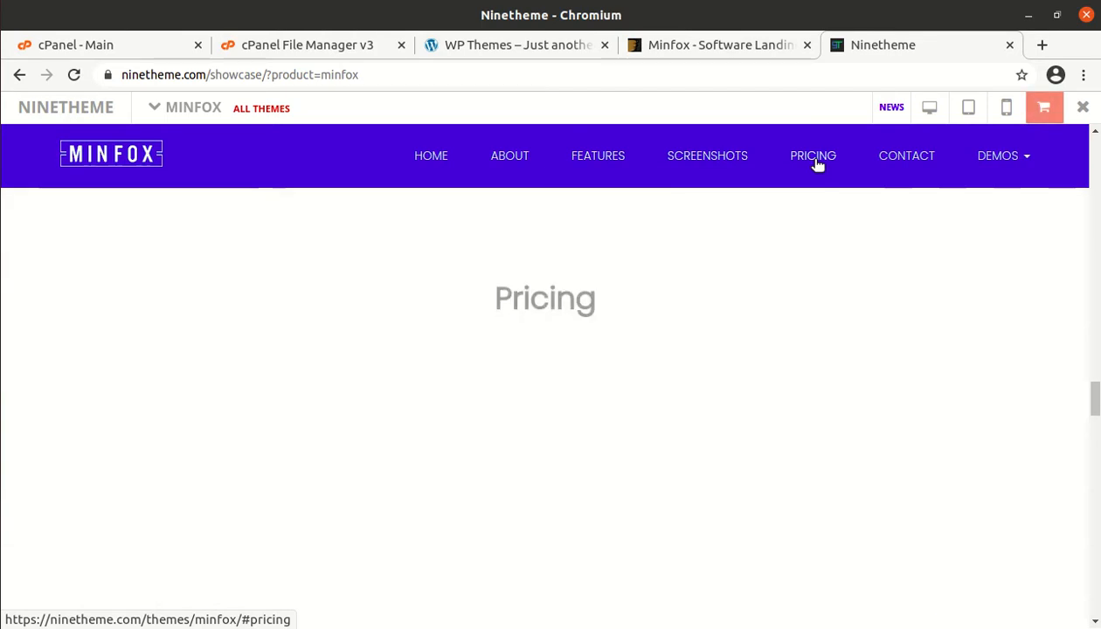
left_click(901, 159)
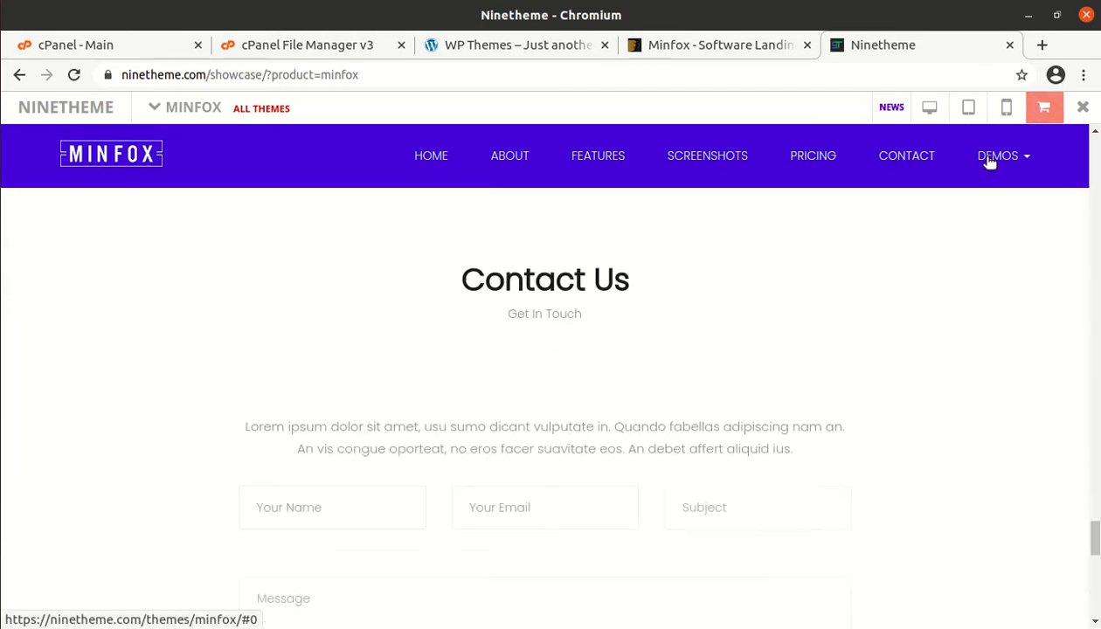
Open the Home 2 demo and look over its dashboard hero and welcome section
mouse_move(988, 161)
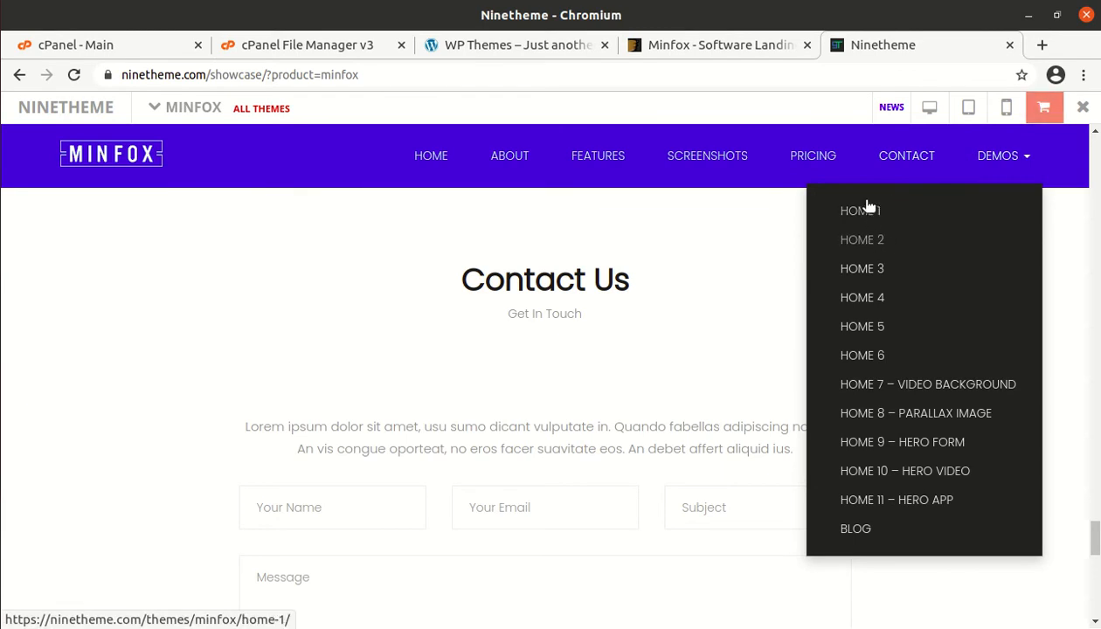
left_click(856, 242)
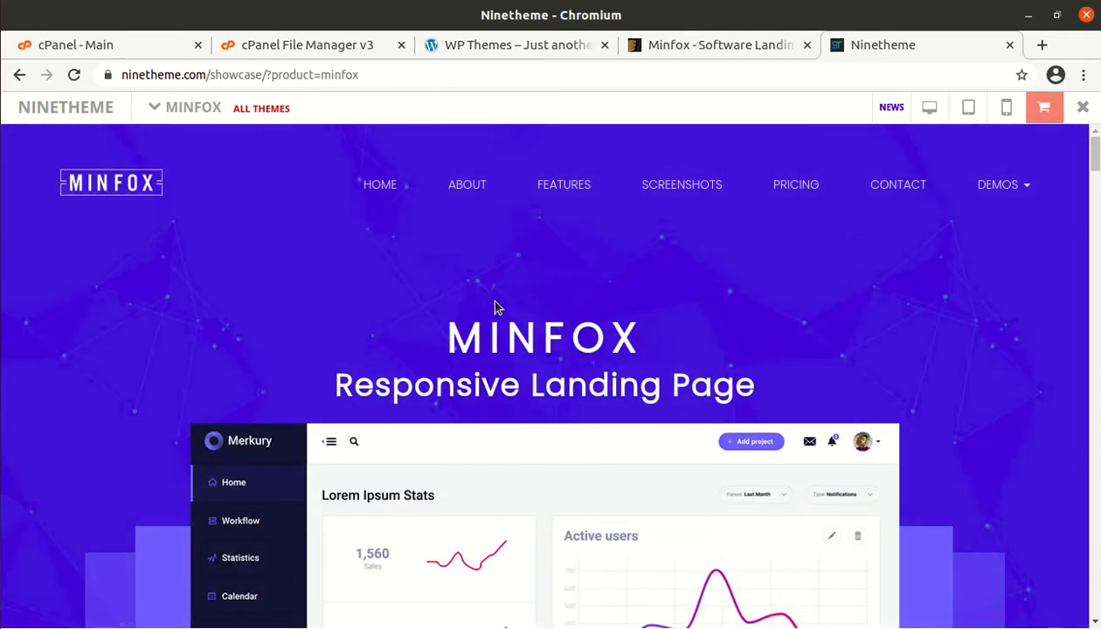
scroll(499, 307, "down", 5)
scroll(575, 353, "up", 3)
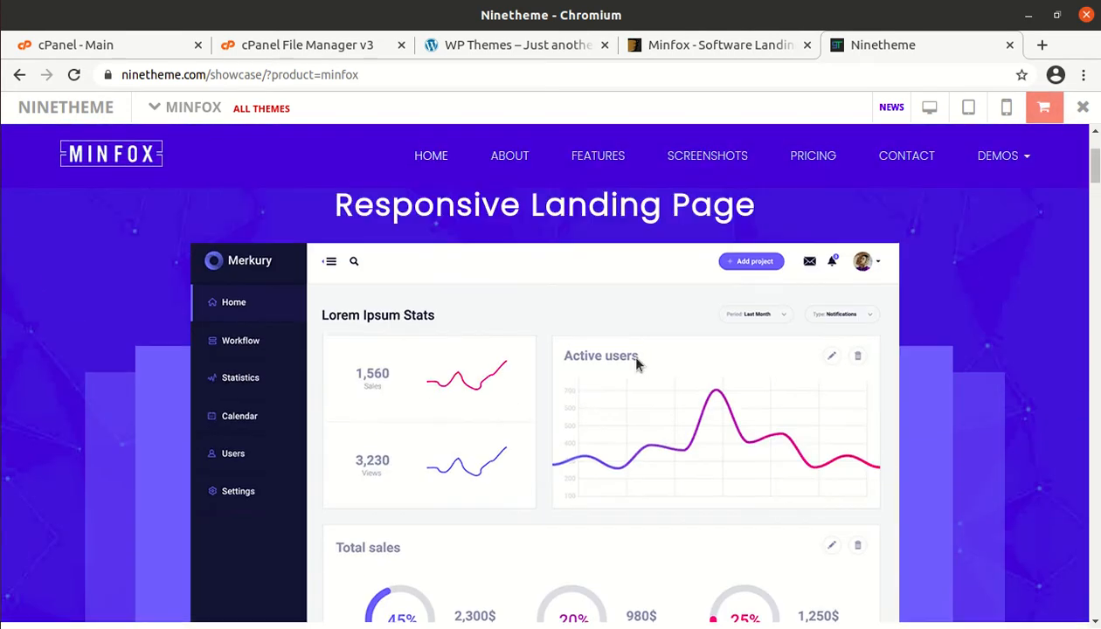
scroll(684, 387, "down", 8)
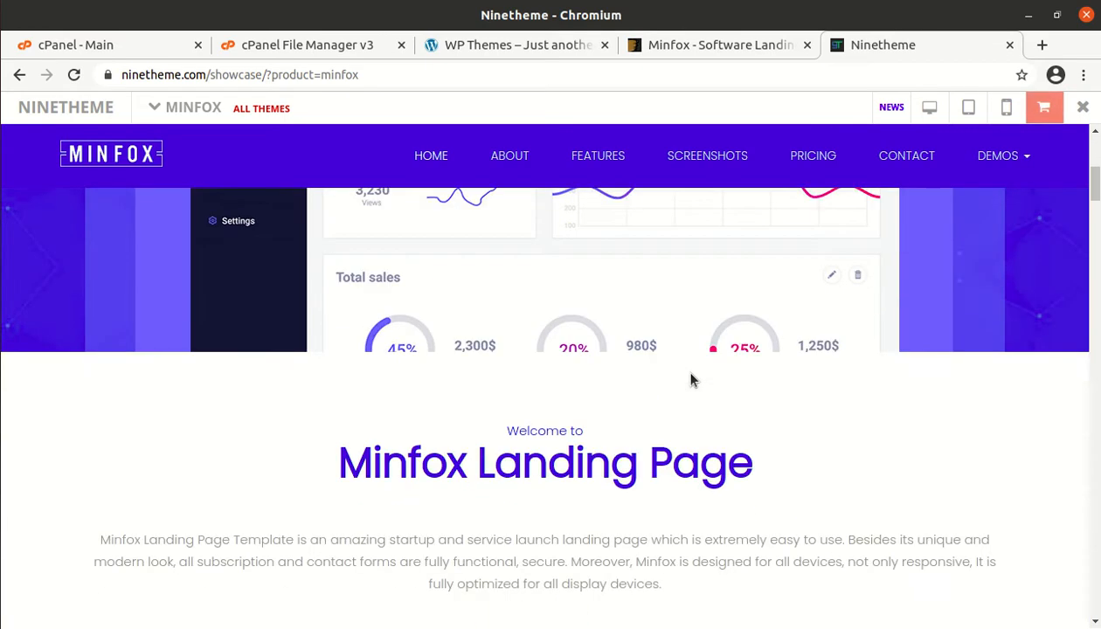
scroll(548, 372, "down", 10)
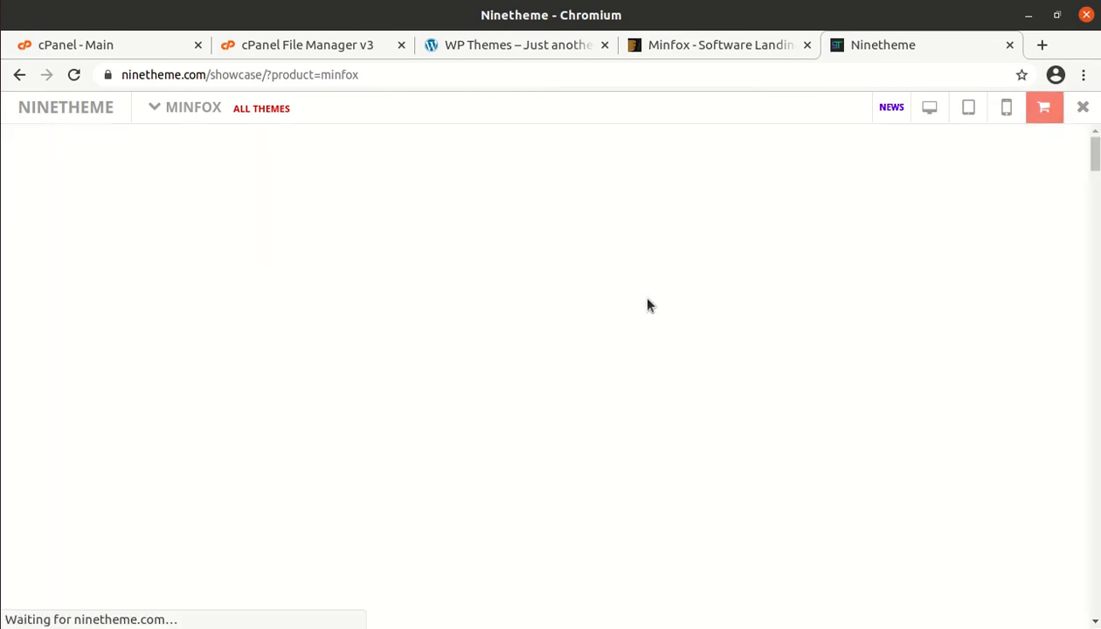
Examine the Home 3 demo's hero and welcome sections, and open and close the hero's video player
scroll(467, 327, "down", 10)
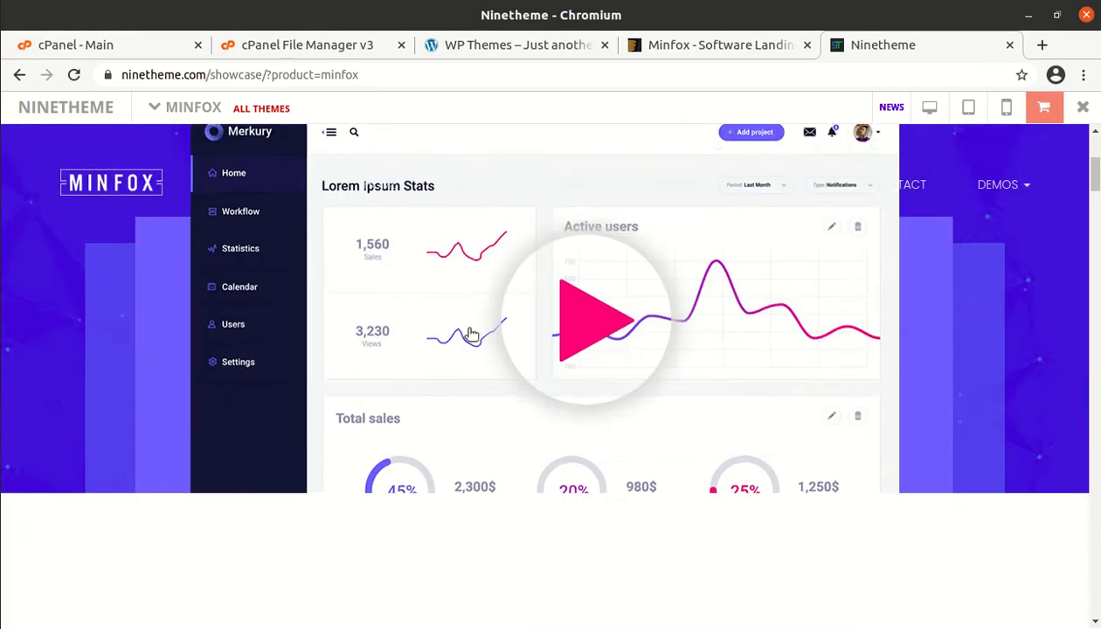
scroll(472, 338, "up", 4)
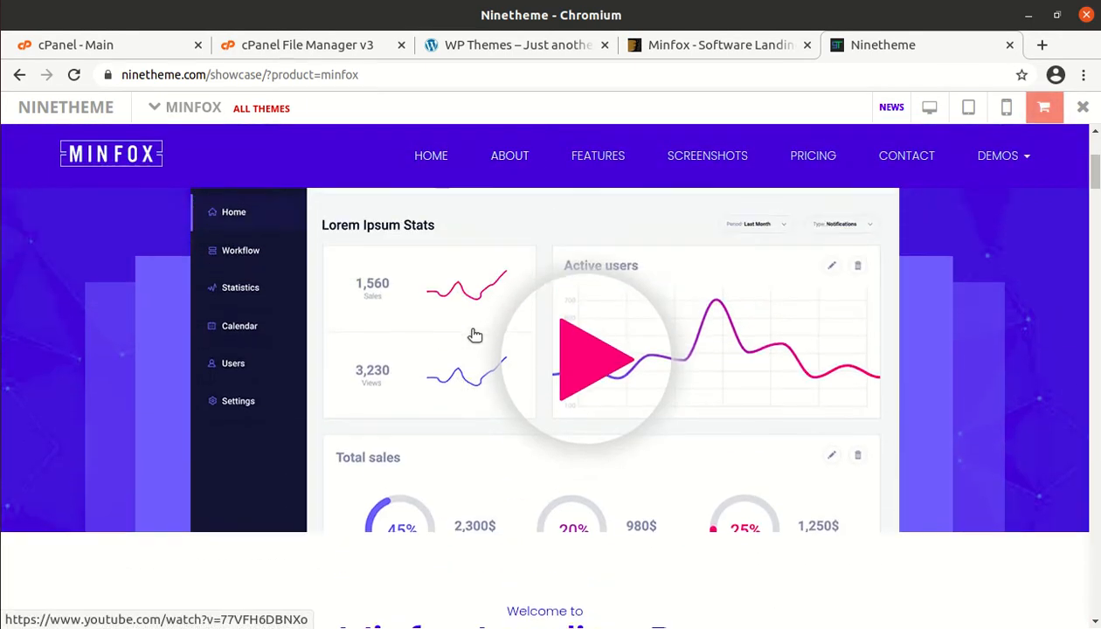
scroll(476, 339, "down", 3)
scroll(477, 339, "up", 4)
scroll(479, 337, "down", 2)
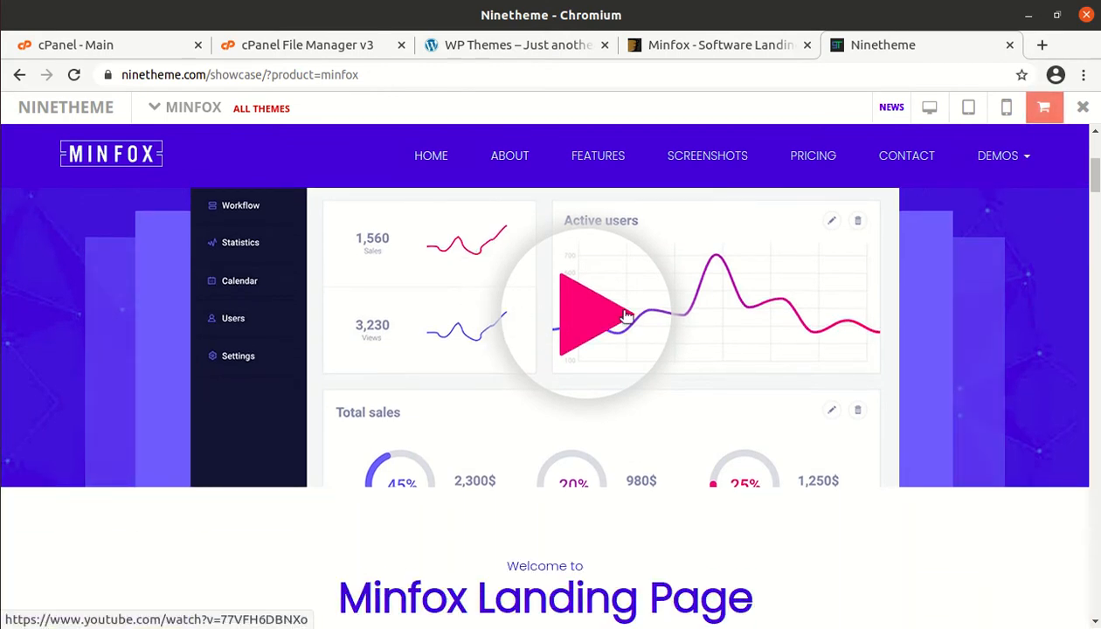
scroll(609, 322, "down", 1)
scroll(603, 311, "down", 2)
scroll(607, 308, "up", 4)
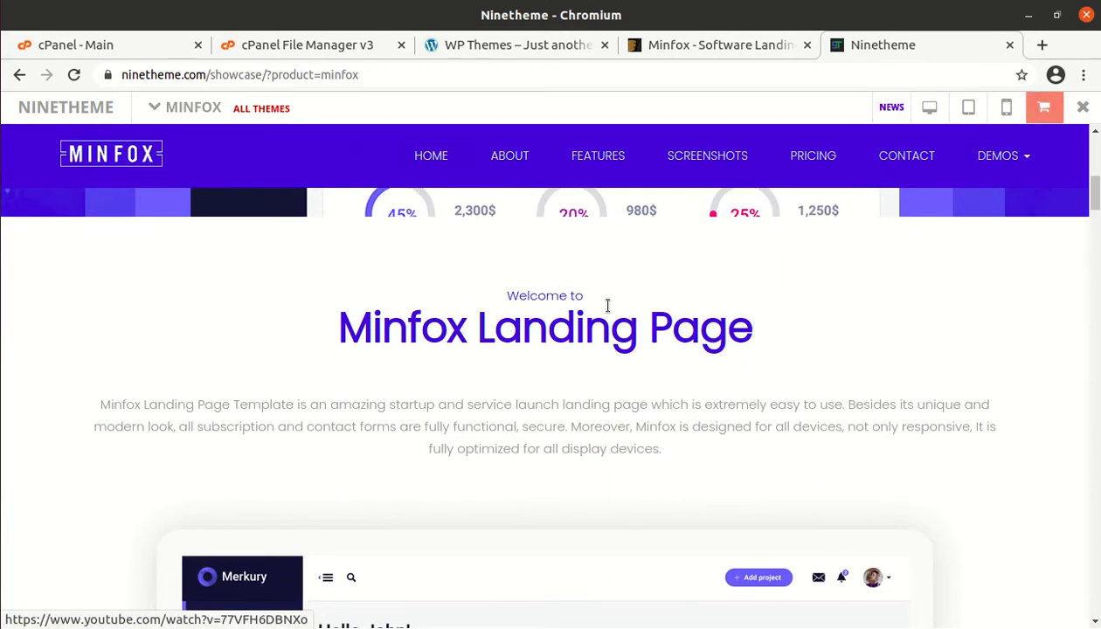
left_click(586, 368)
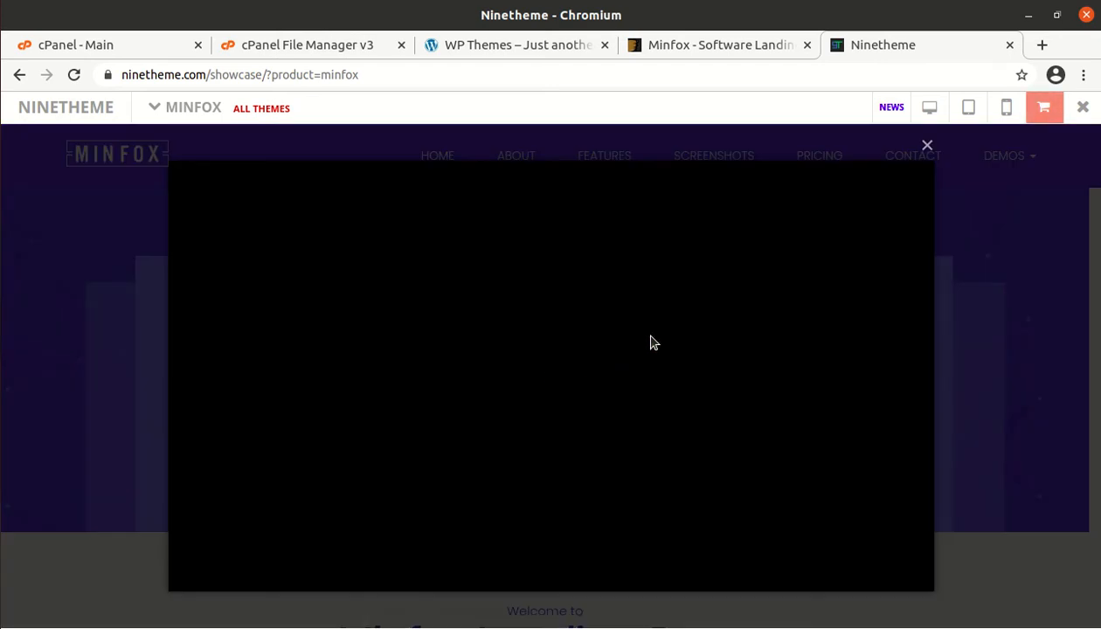
left_click(924, 146)
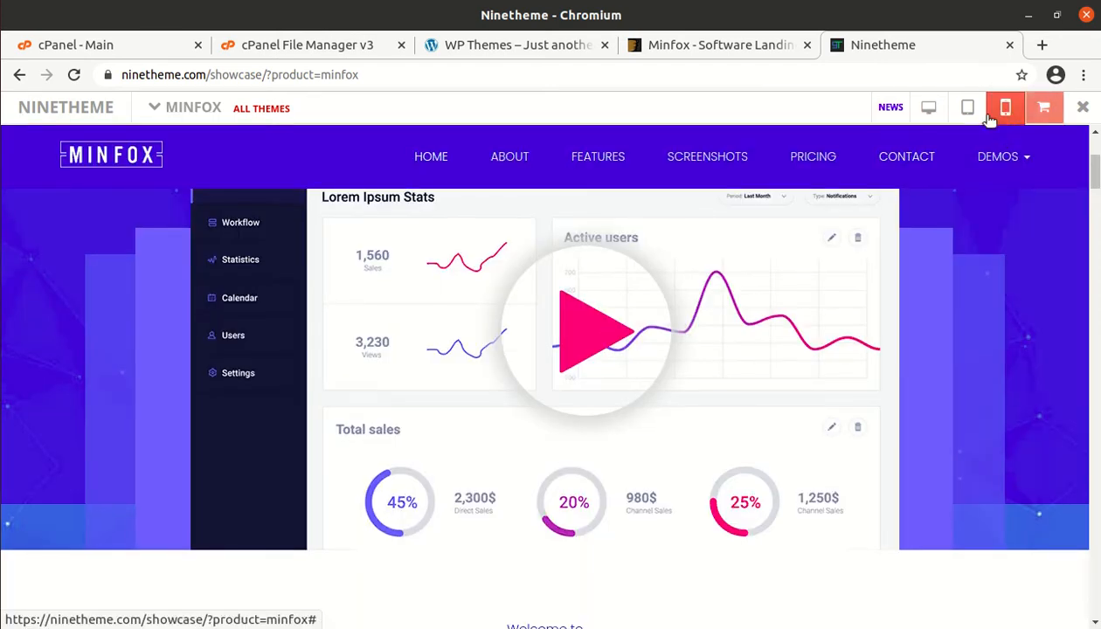
Open the Home 8 – Parallax Image demo and look over its page, ending back at the newsletter header
left_click(982, 163)
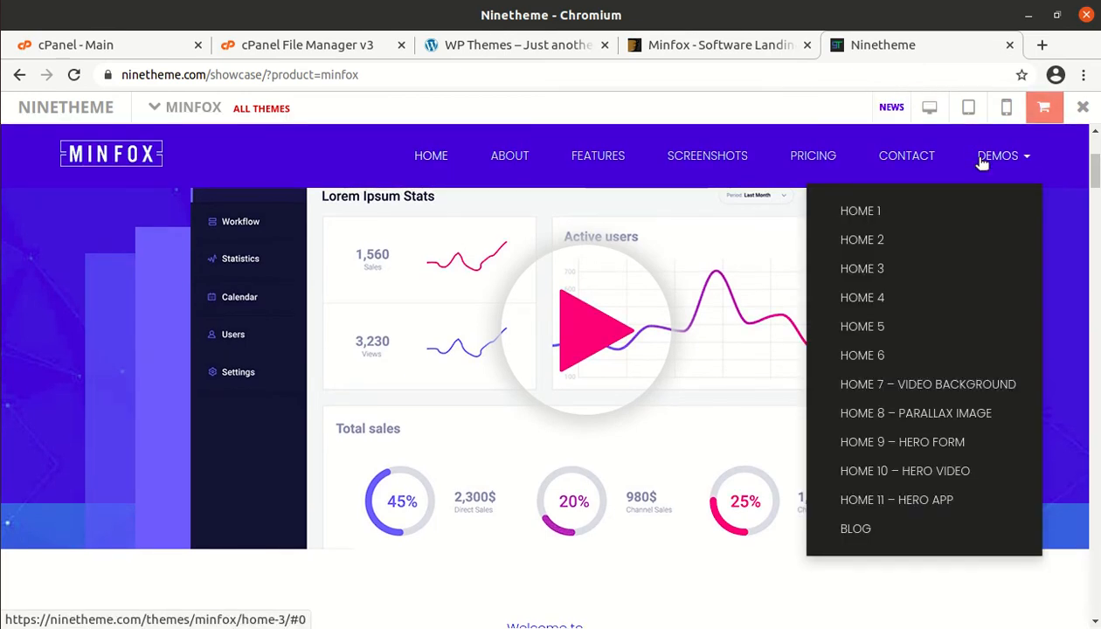
left_click(872, 419)
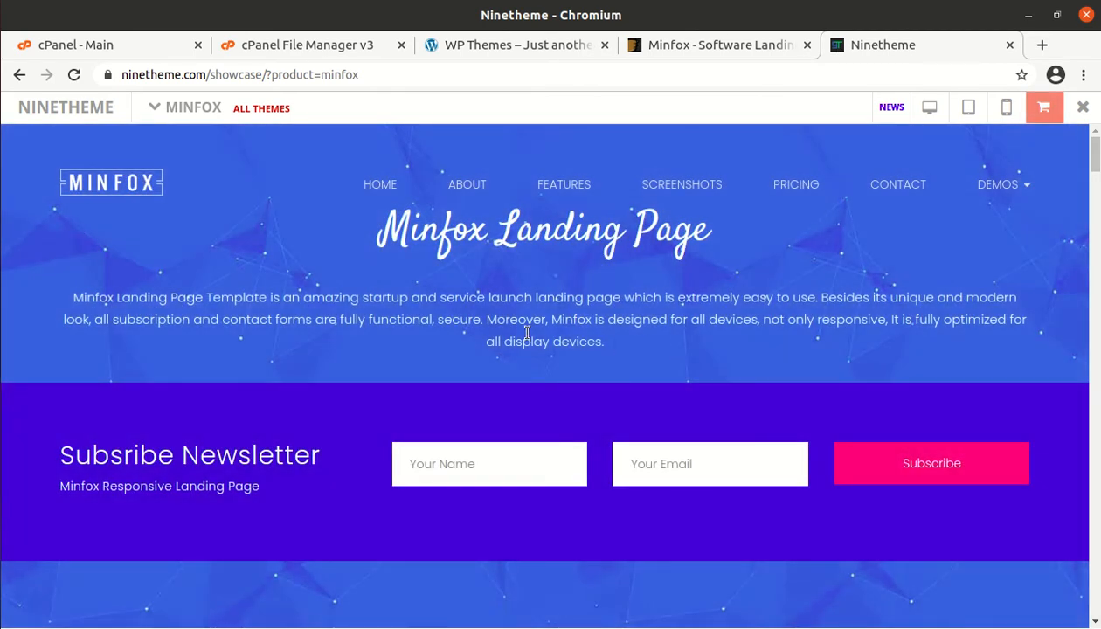
scroll(427, 342, "down", 5)
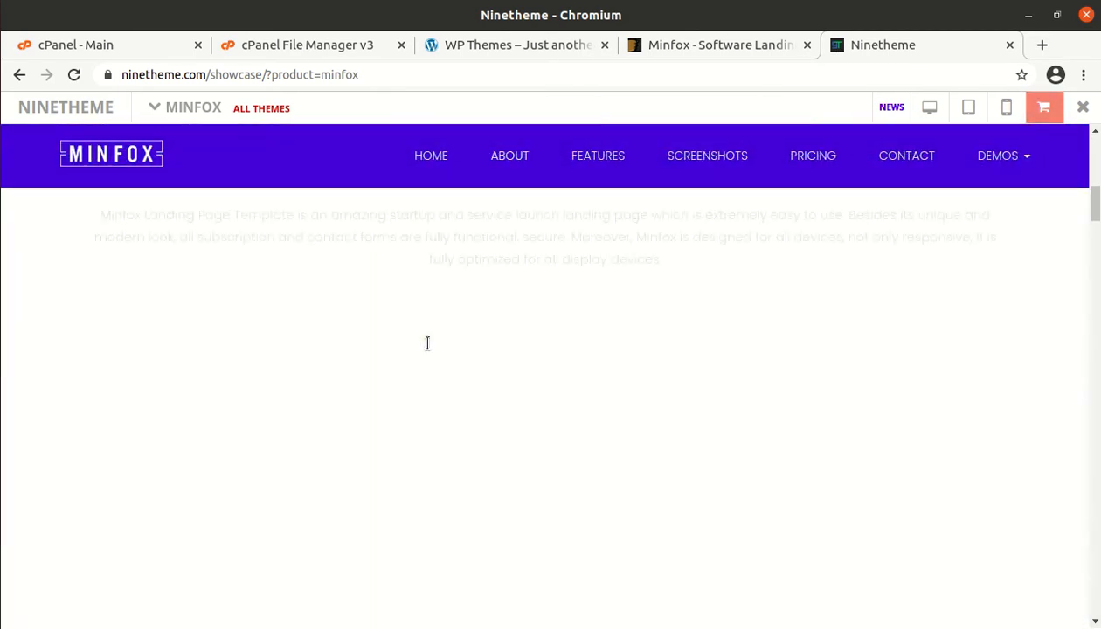
scroll(427, 348, "up", 10)
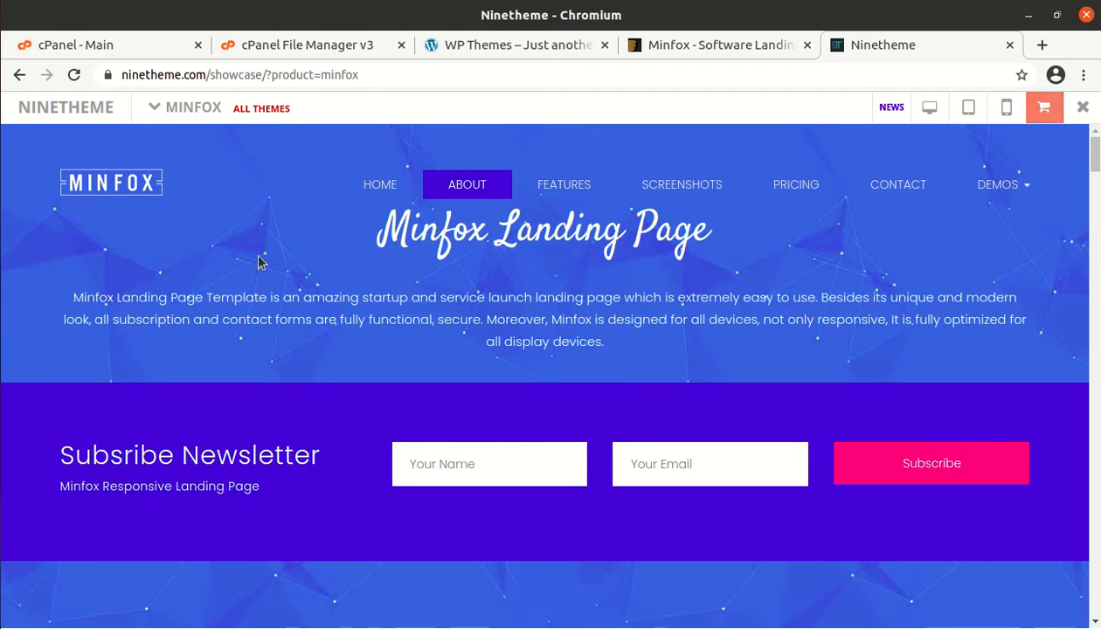
Return to the main Minfox demo home page and look over its hero, welcome, features, screenshots and developers sections
left_click(99, 184)
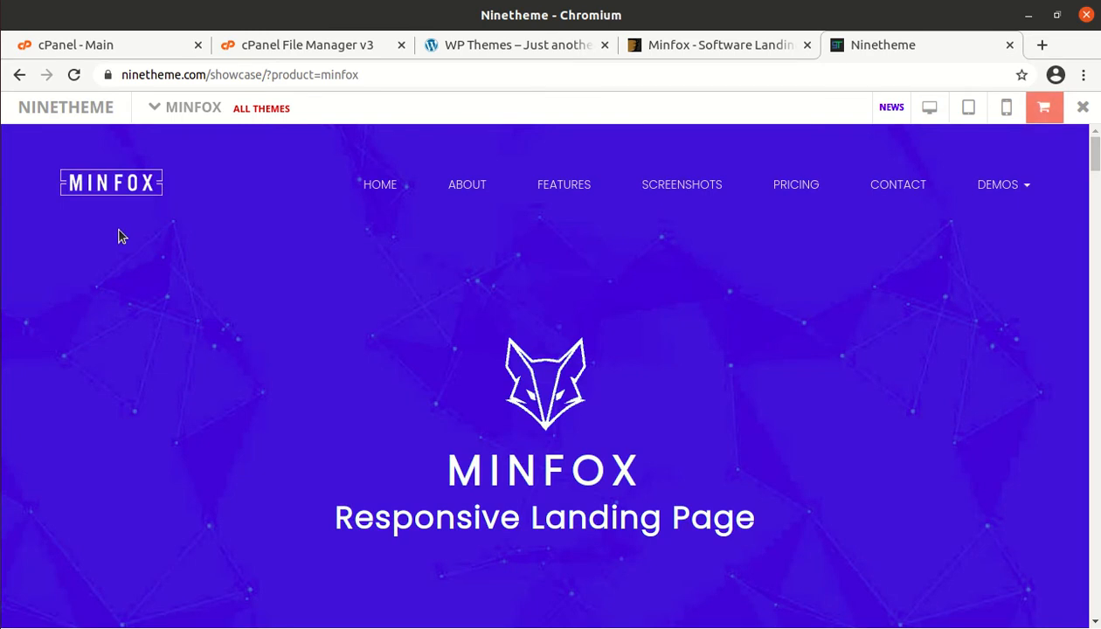
scroll(232, 248, "down", 3)
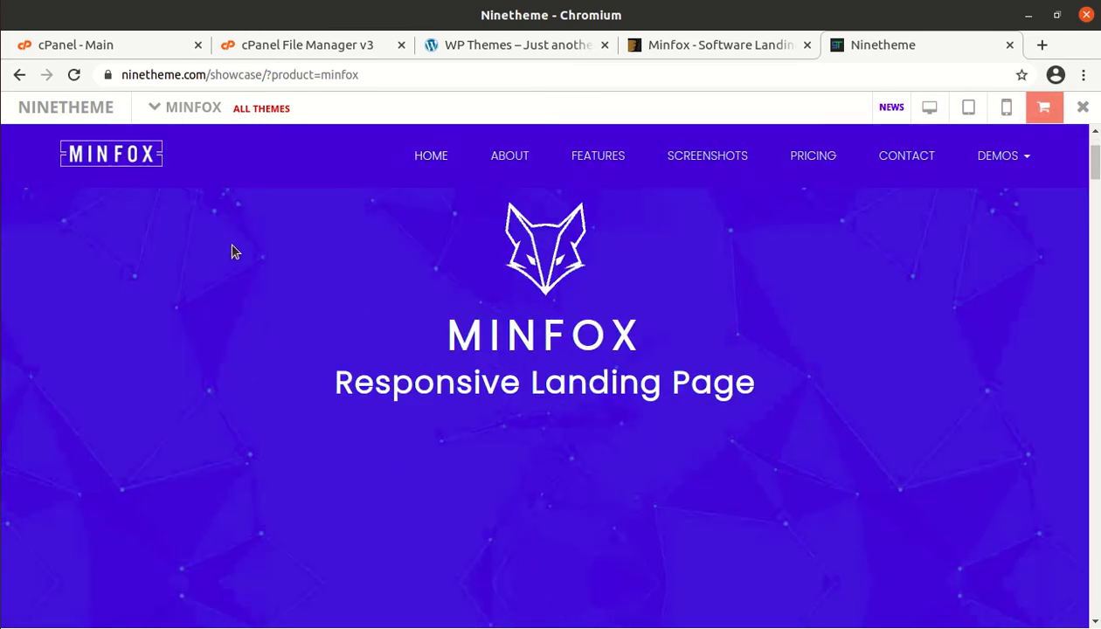
scroll(231, 252, "down", 8)
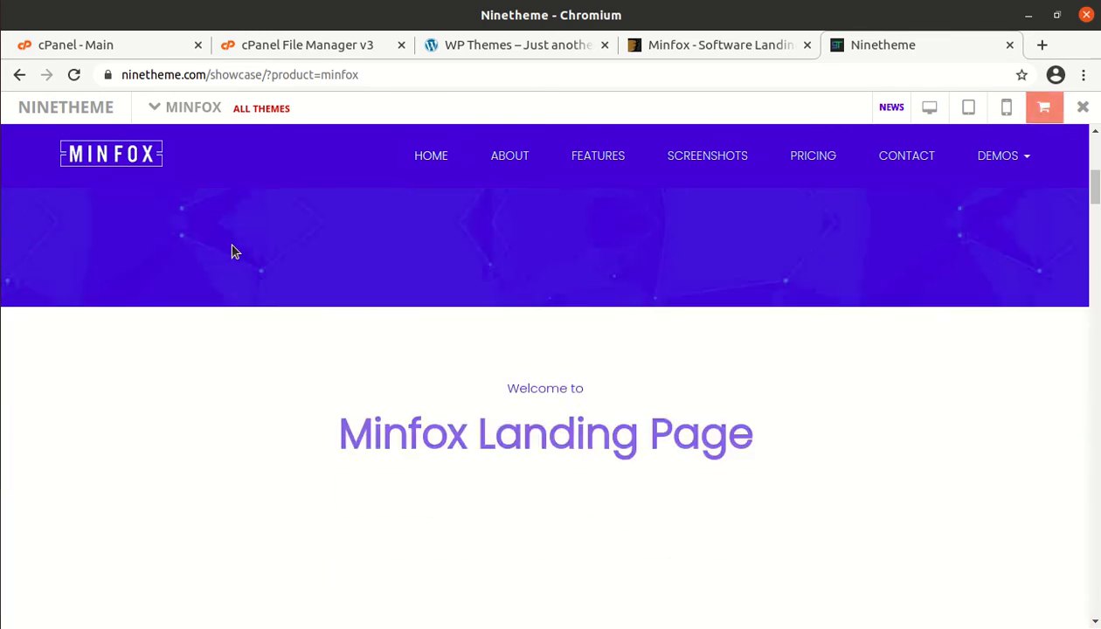
scroll(231, 252, "down", 5)
scroll(231, 251, "down", 3)
scroll(231, 251, "down", 10)
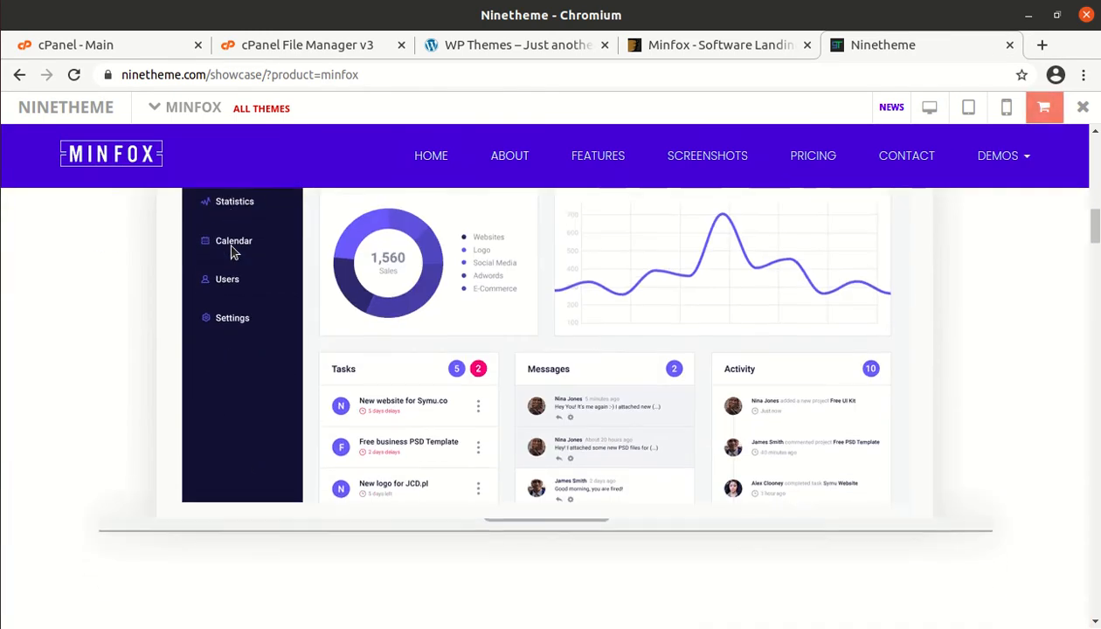
scroll(232, 251, "down", 5)
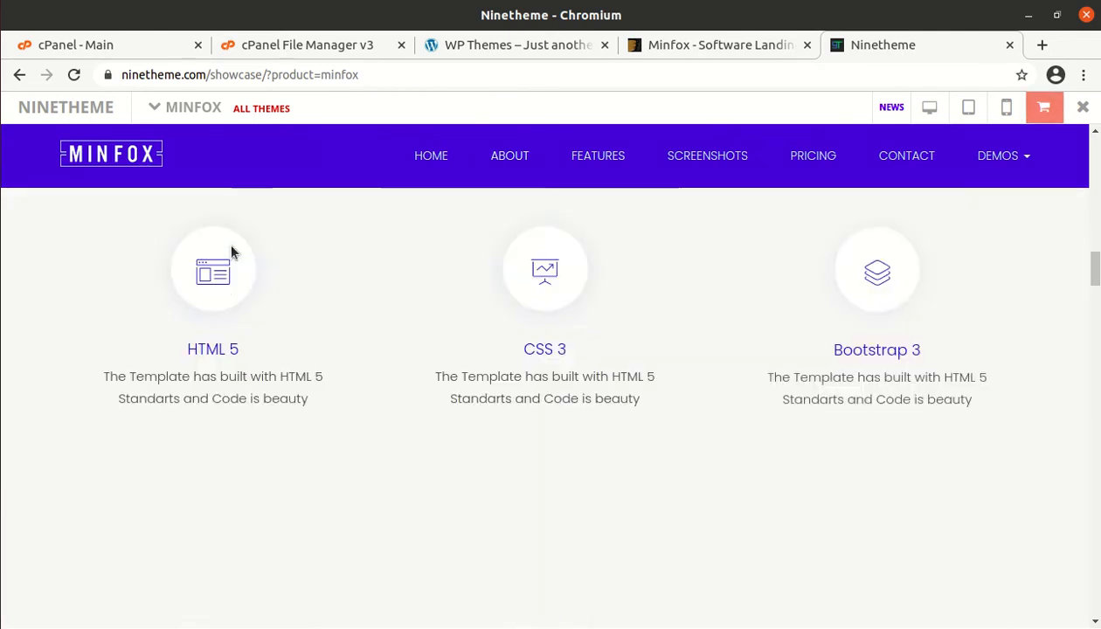
scroll(231, 251, "down", 2)
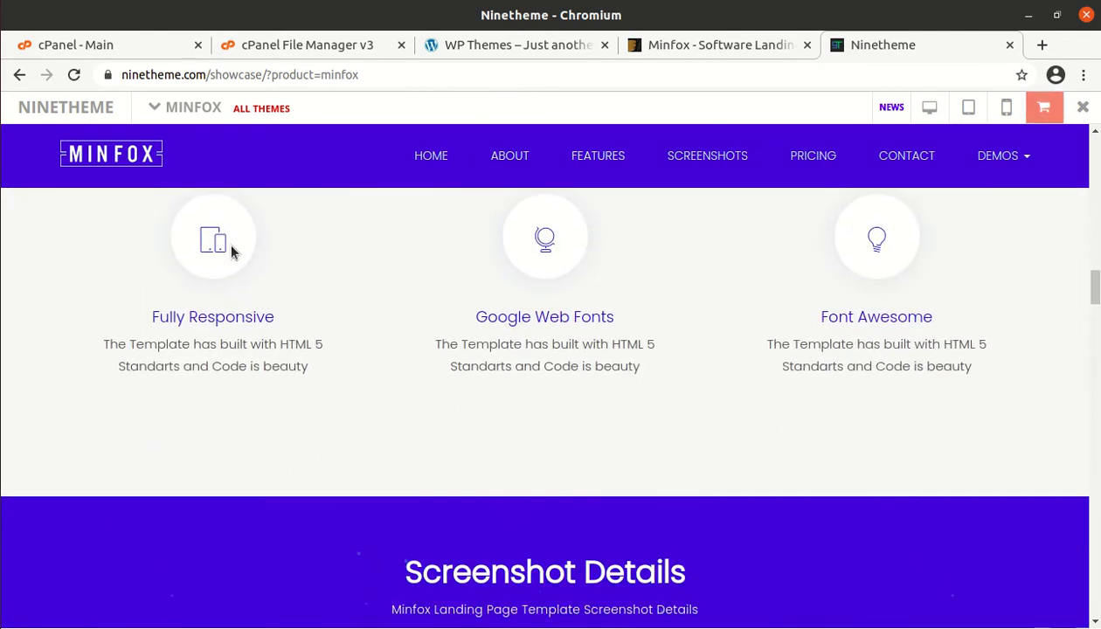
scroll(232, 251, "down", 9)
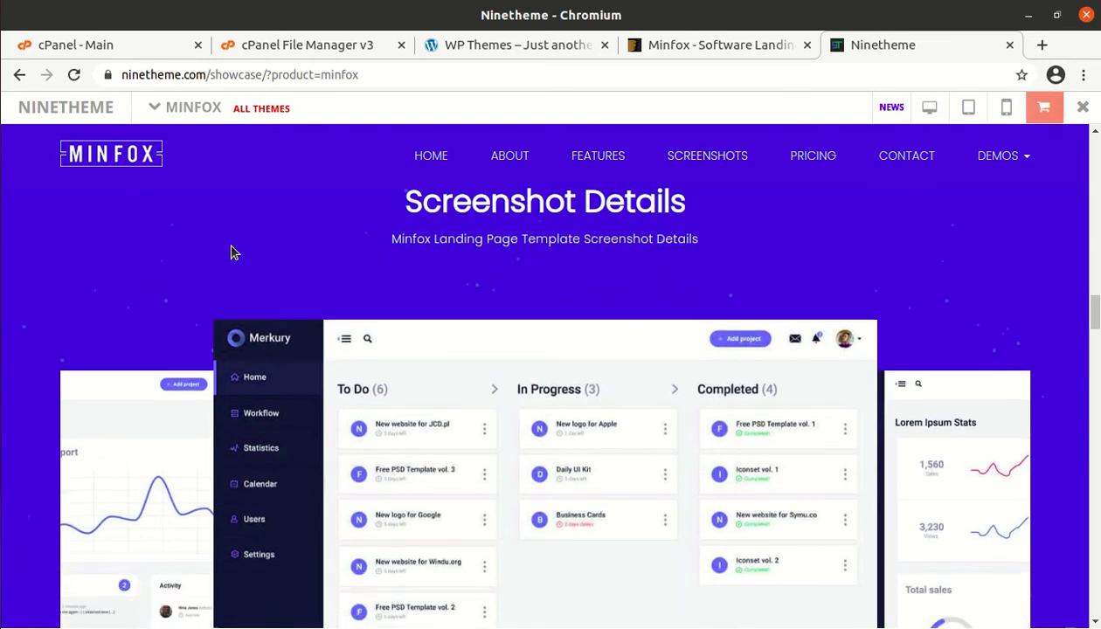
scroll(231, 245, "down", 10)
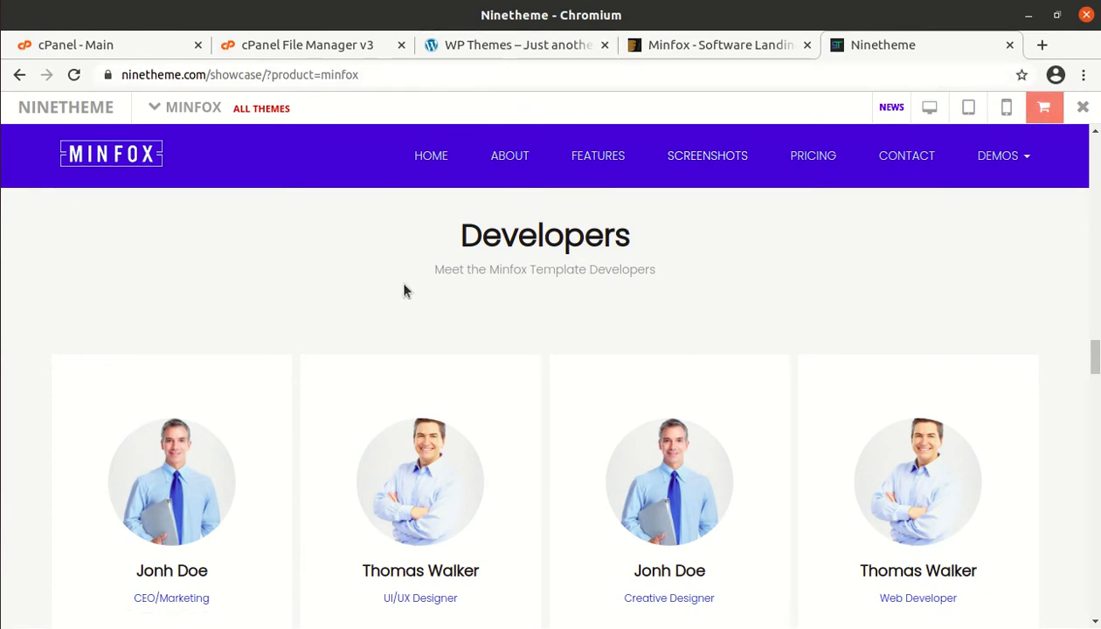
Look back over the demo's screenshot carousel, Powerfull Features section and welcome dashboard image
scroll(401, 290, "up", 5)
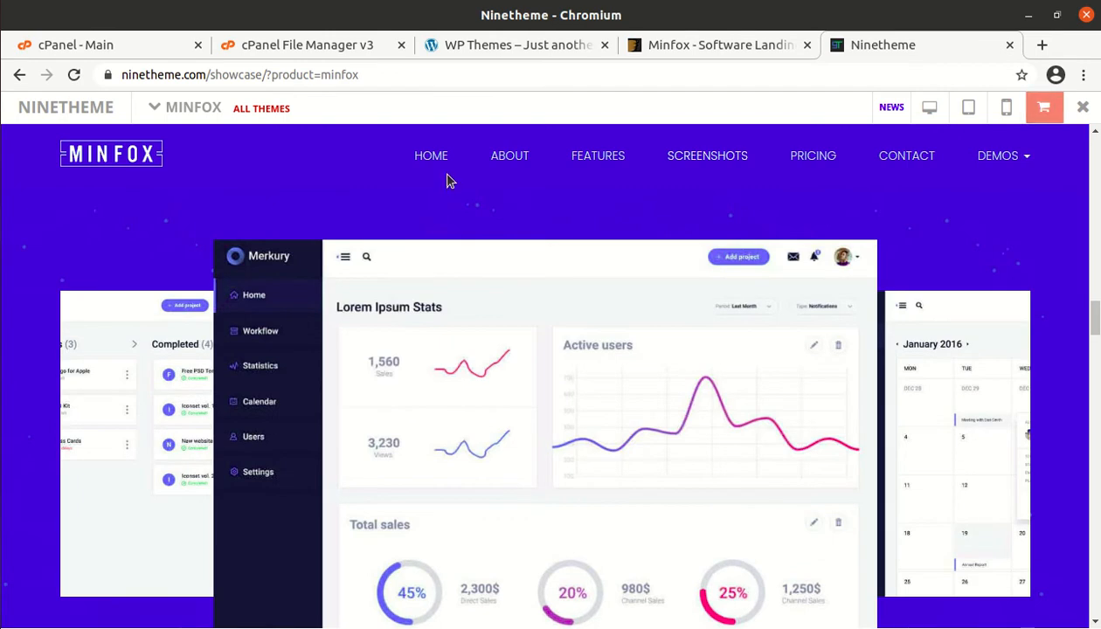
scroll(446, 180, "up", 5)
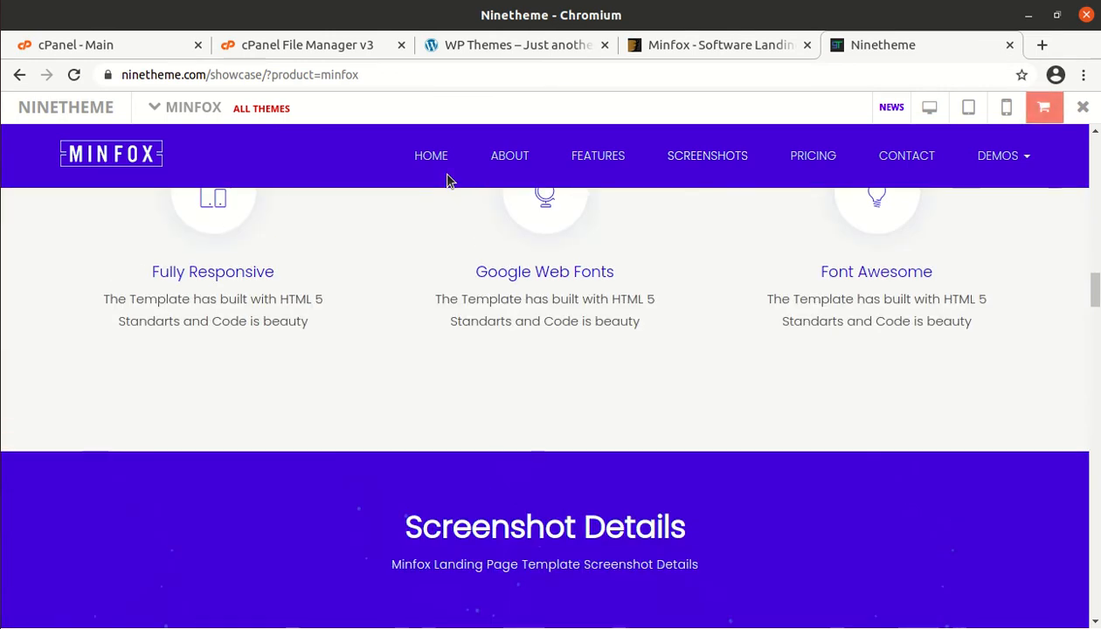
scroll(447, 180, "up", 3)
scroll(446, 180, "up", 3)
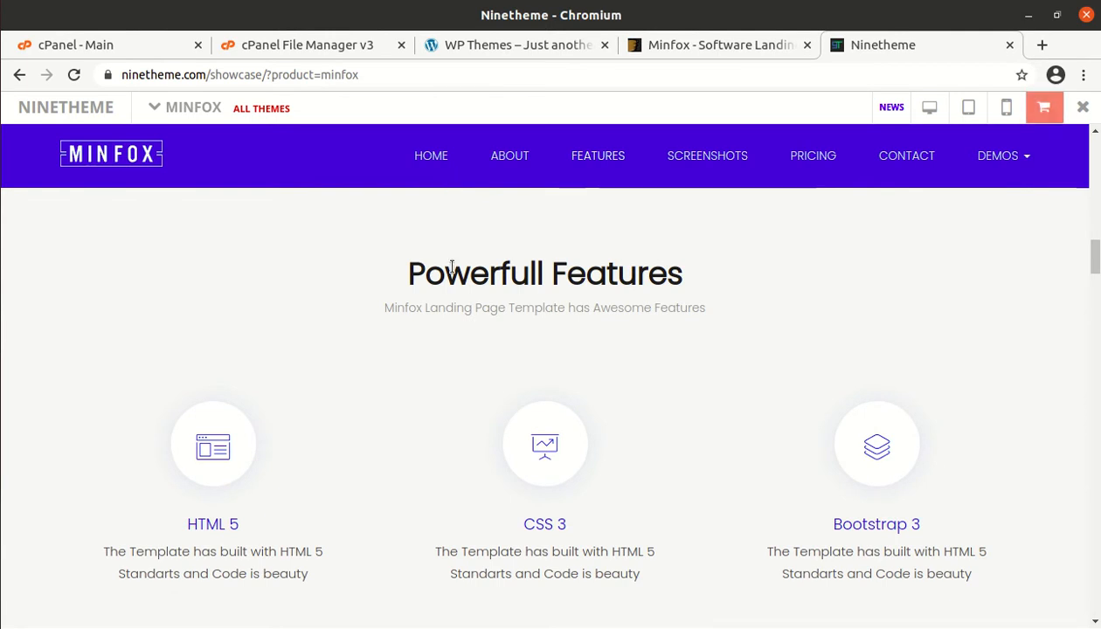
scroll(452, 266, "up", 3)
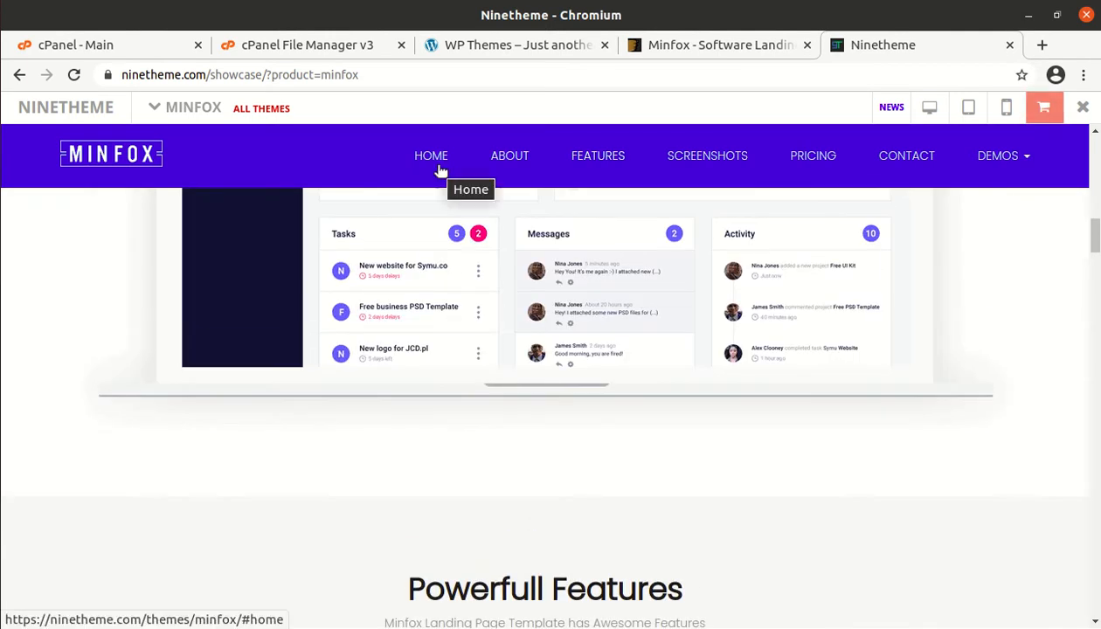
scroll(438, 172, "up", 3)
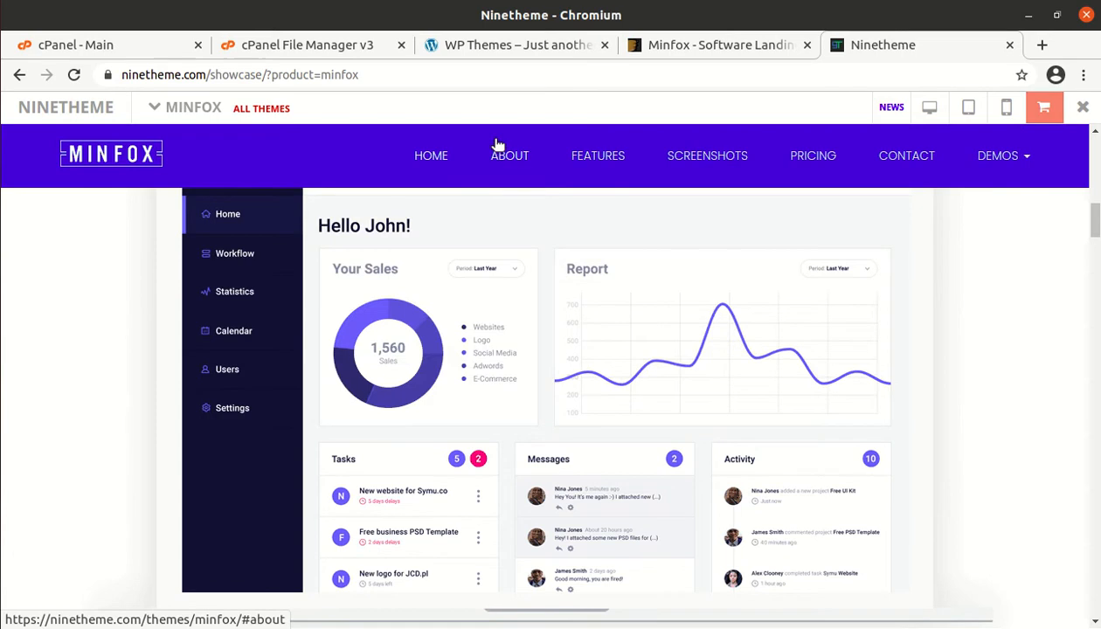
Switch to the WP Themes site and then to Files, and examine the minfox download and all zip files in its plugins folder
left_click(491, 49)
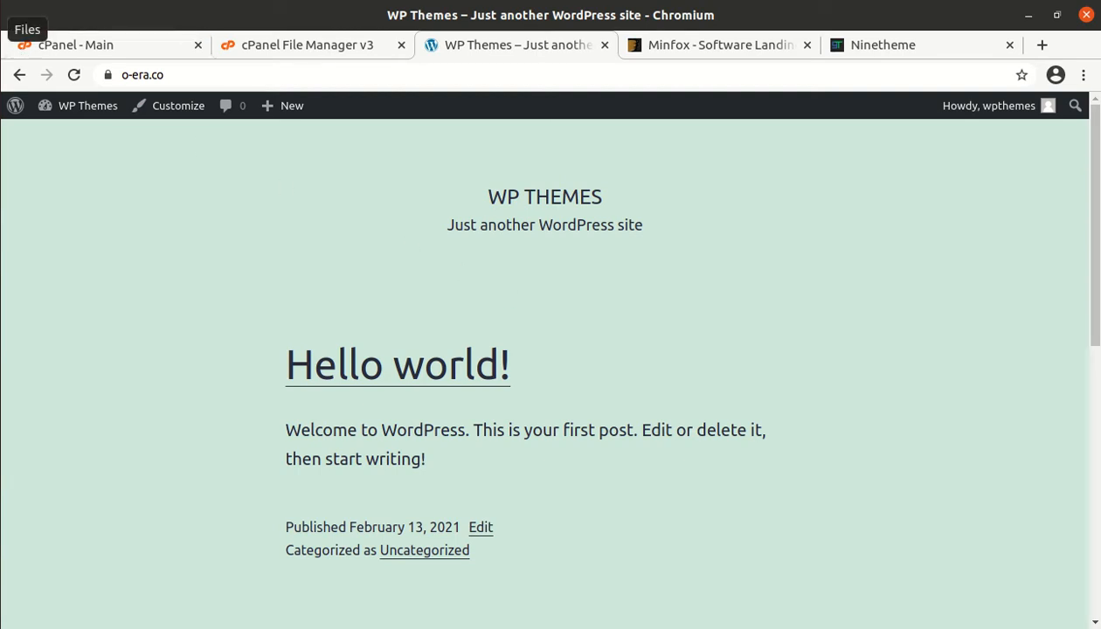
left_click(7, 39)
double_click(269, 109)
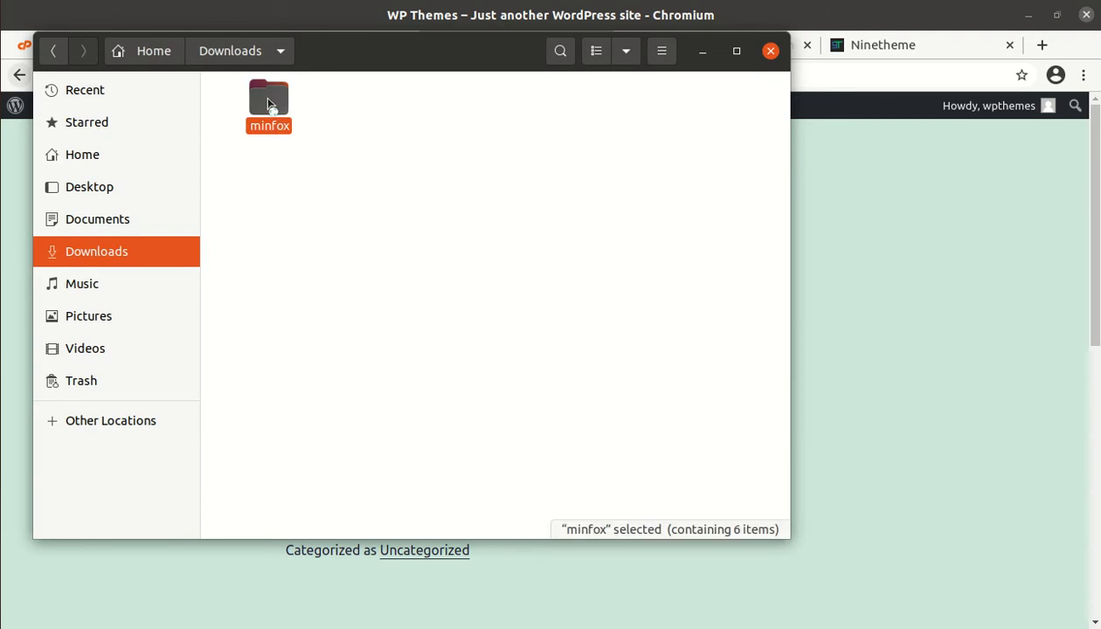
left_click(245, 101)
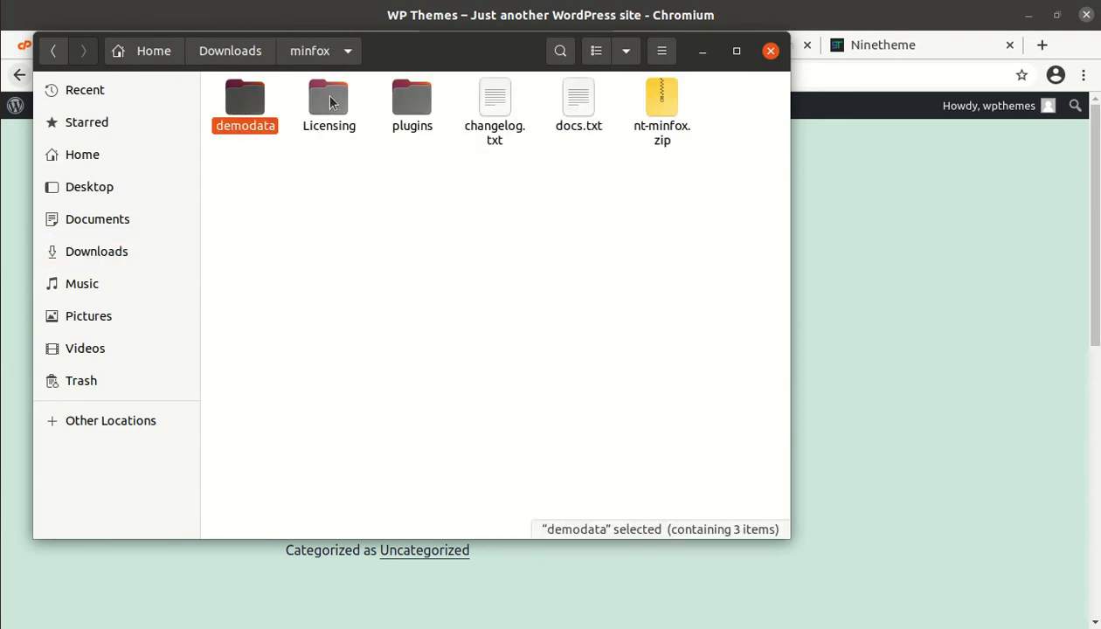
left_click(329, 101)
left_click(399, 105)
double_click(399, 105)
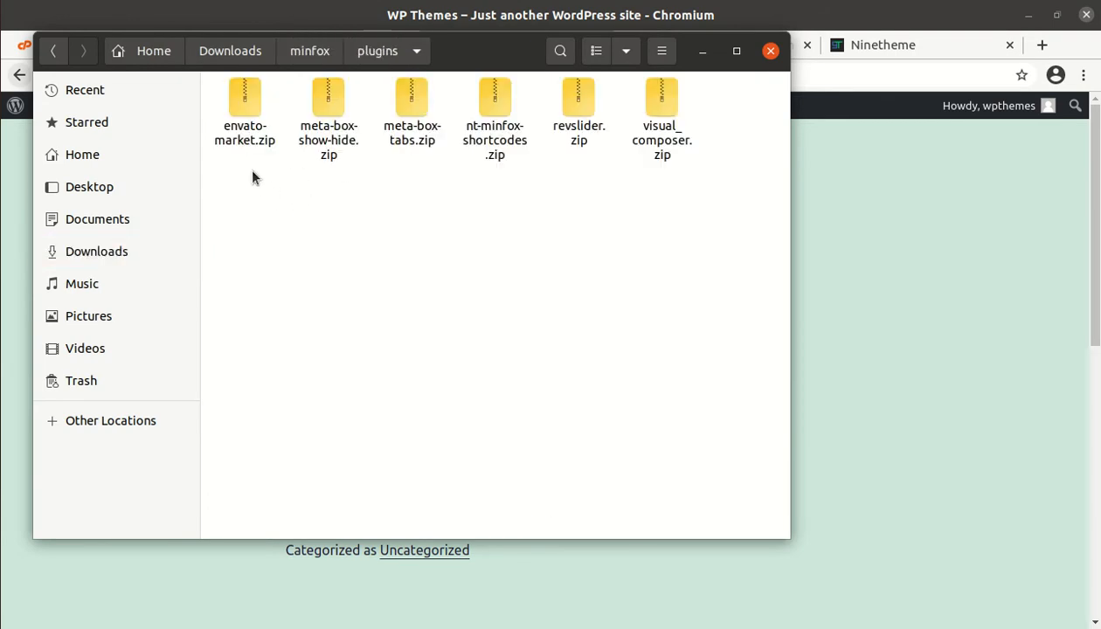
key("ctrl+a")
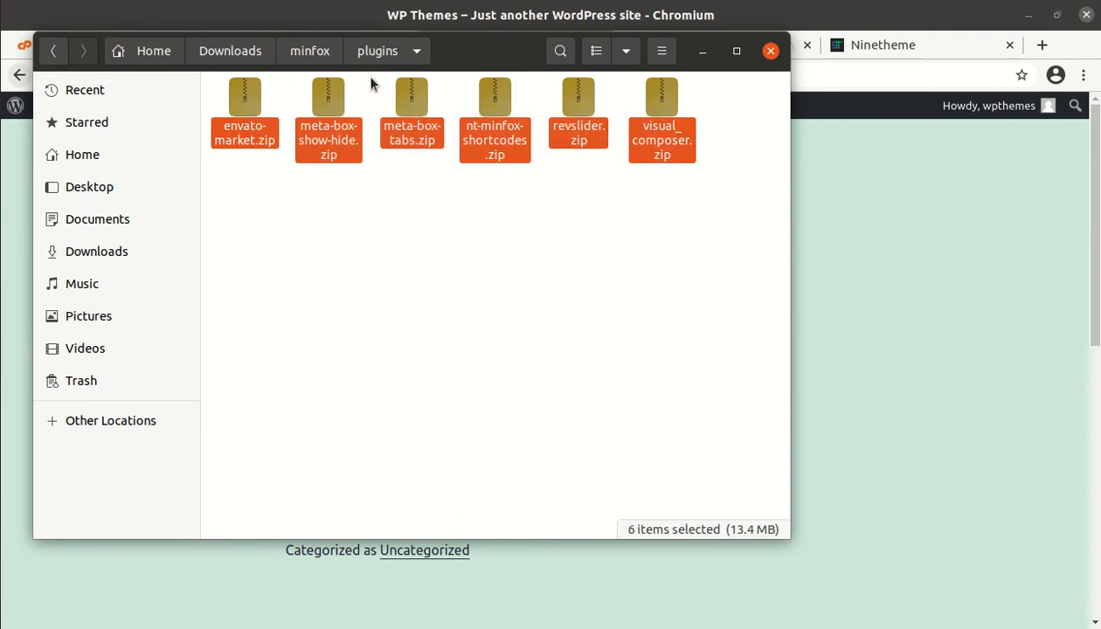
Return to the minfox folder, point out changelog.txt, docs.txt and nt-minfox.zip, and minimize the file manager
left_click(319, 61)
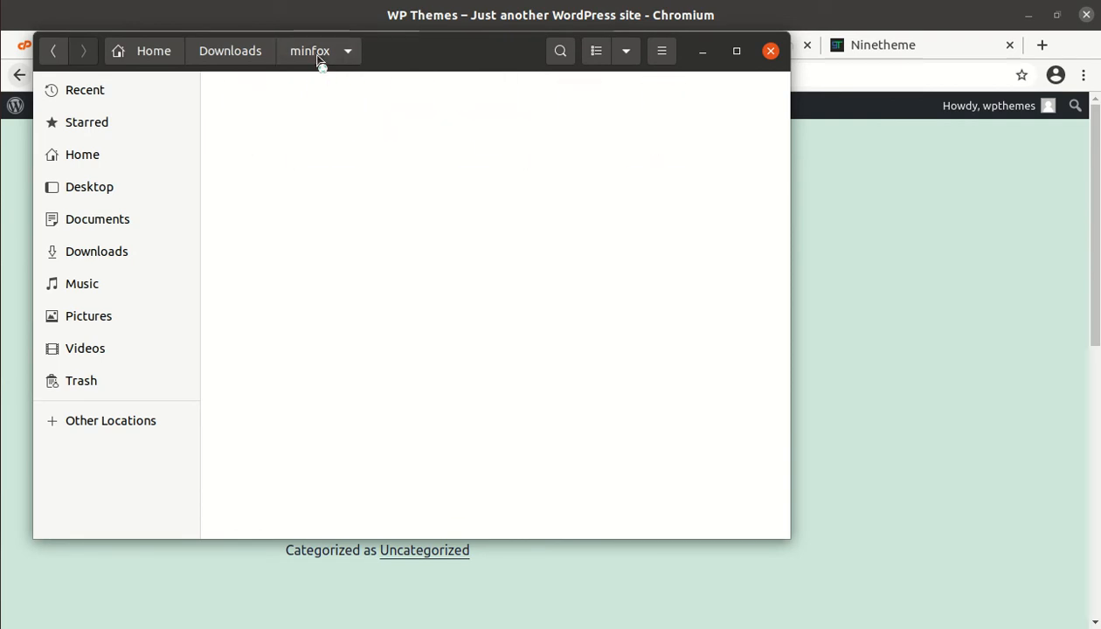
left_click(504, 114)
left_click(576, 103)
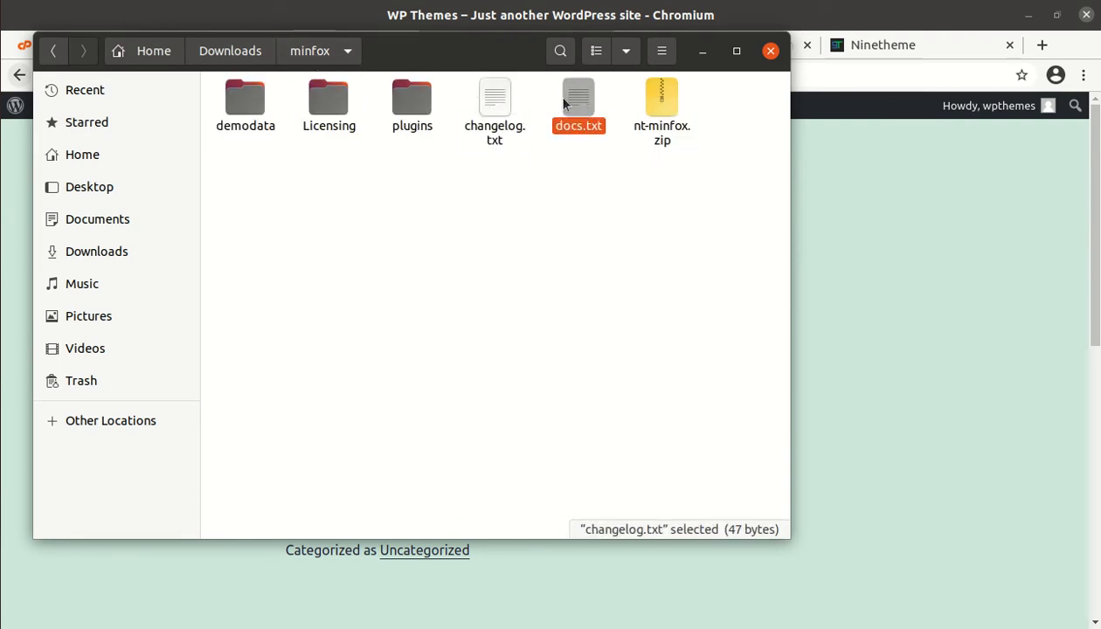
left_click(653, 122)
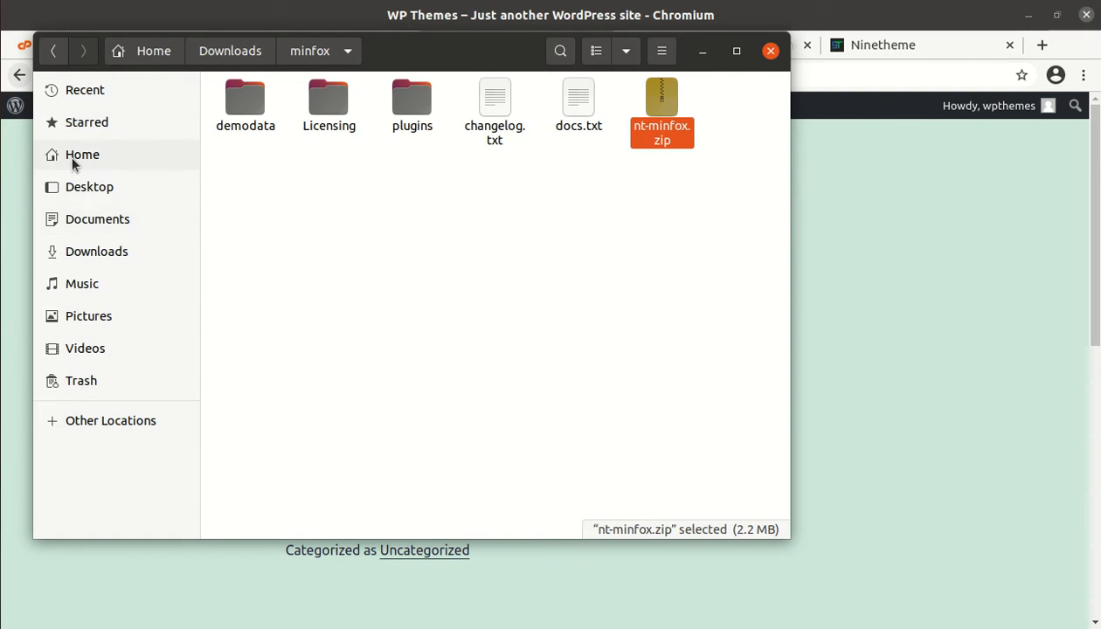
left_click(701, 51)
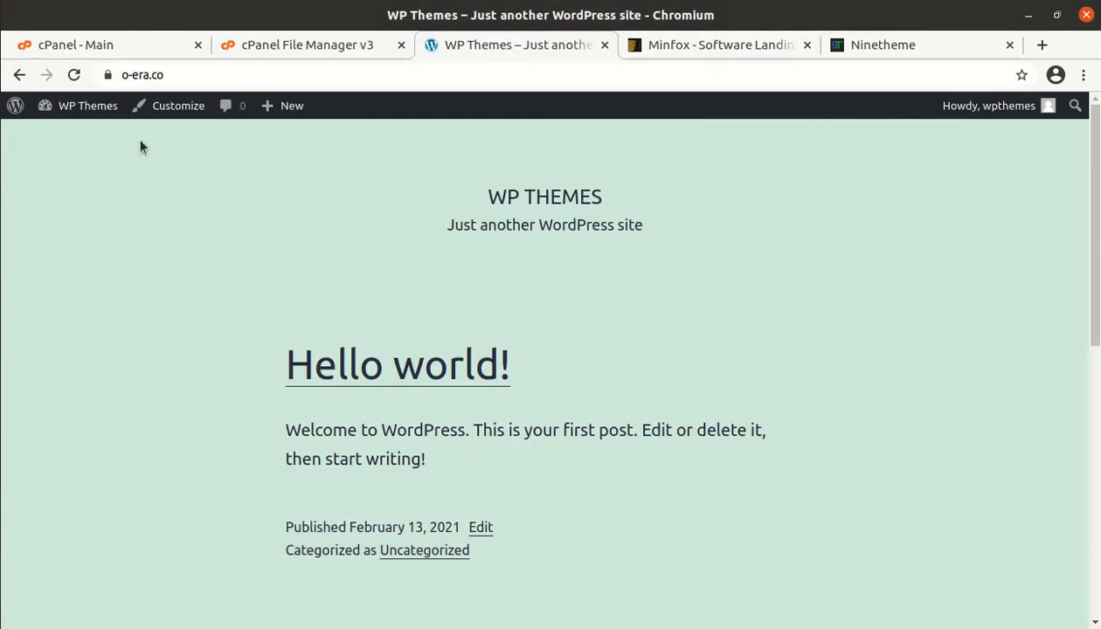
Open the WordPress theme management page and bring up the form for uploading a new theme
mouse_move(85, 108)
left_click(59, 158)
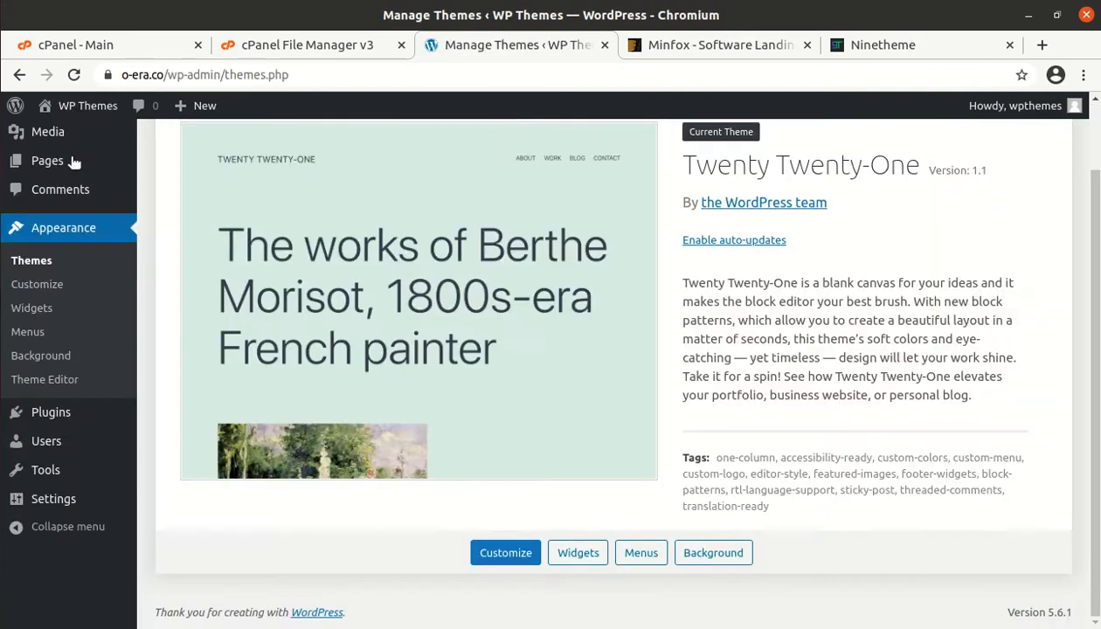
scroll(247, 313, "up", 1)
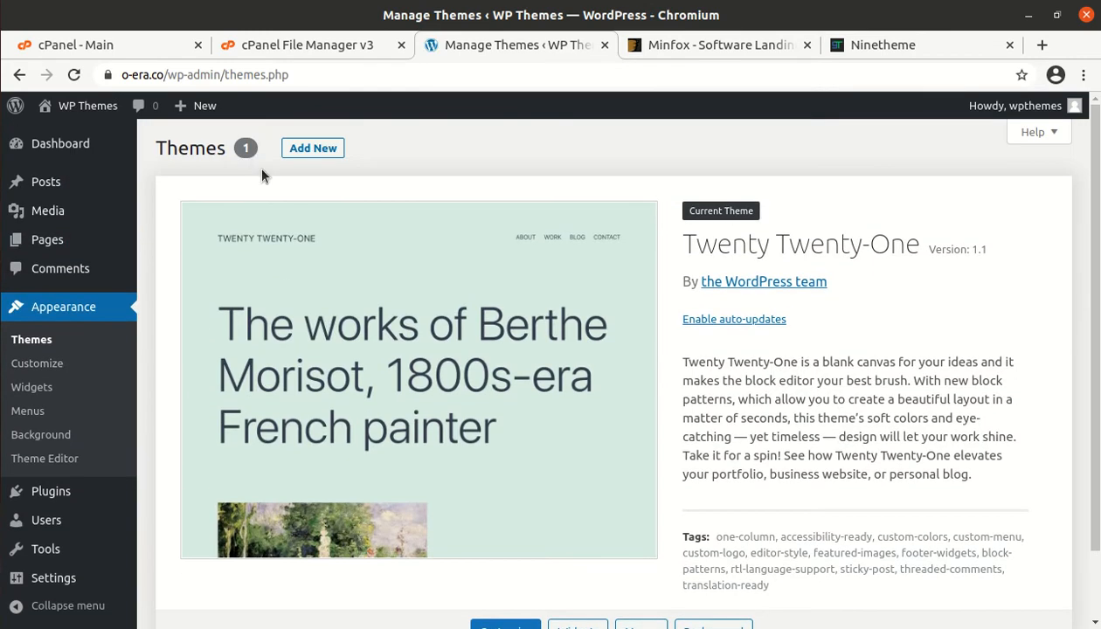
left_click(305, 148)
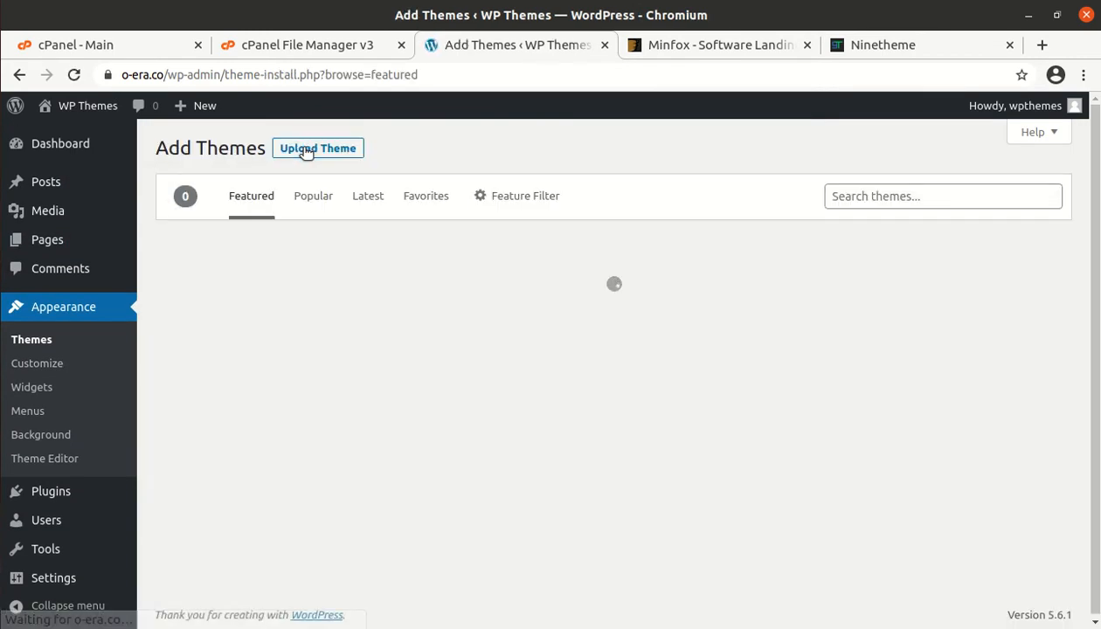
left_click(305, 148)
left_click(482, 302)
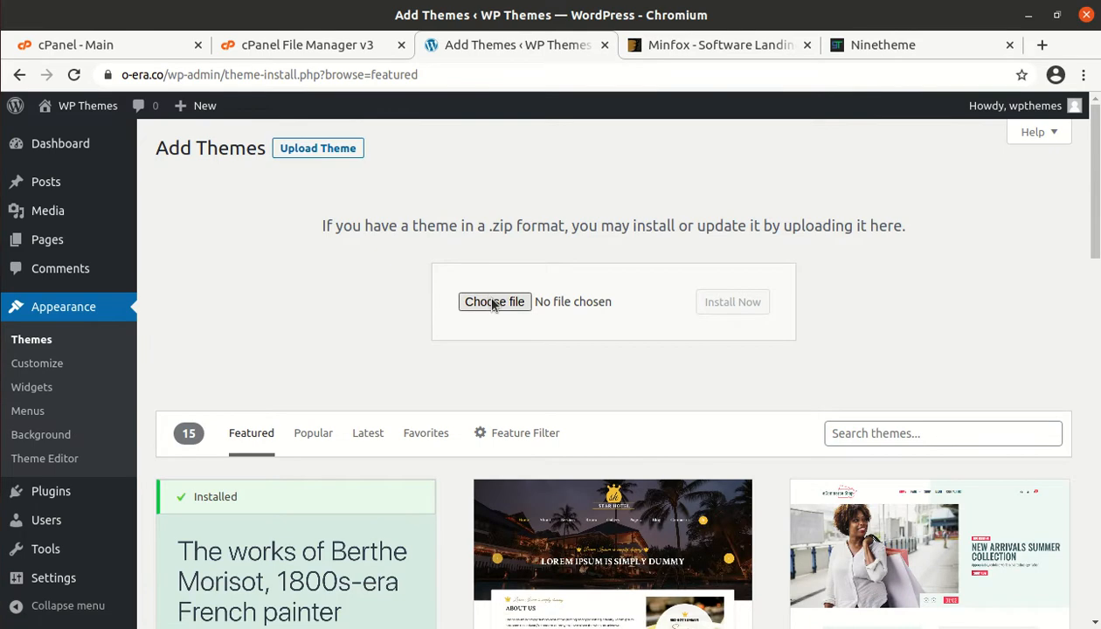
double_click(224, 117)
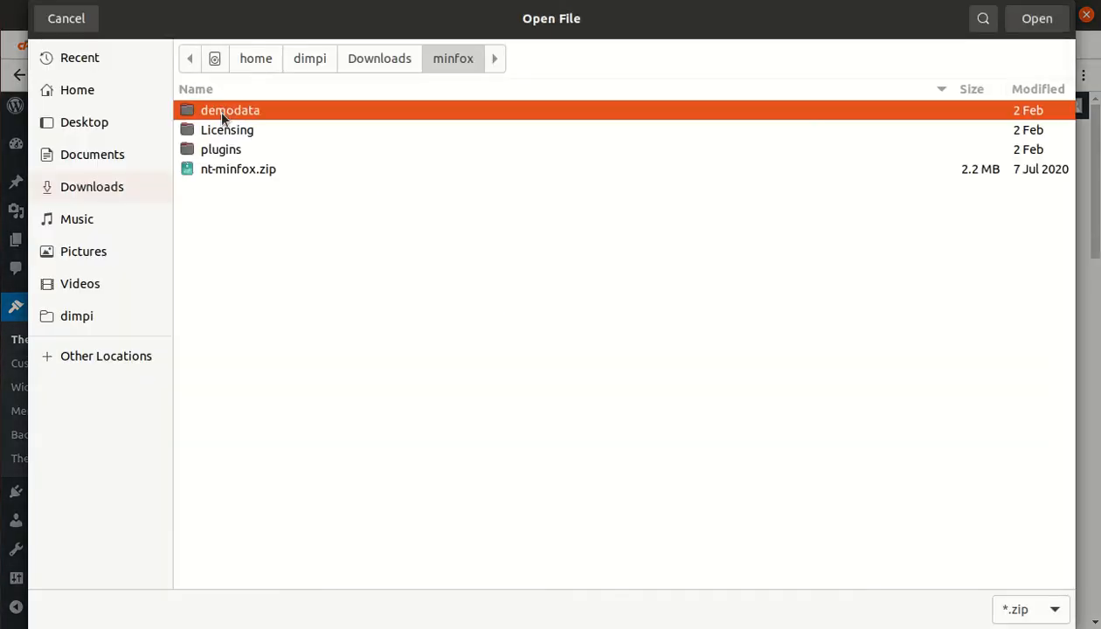
left_click(214, 175)
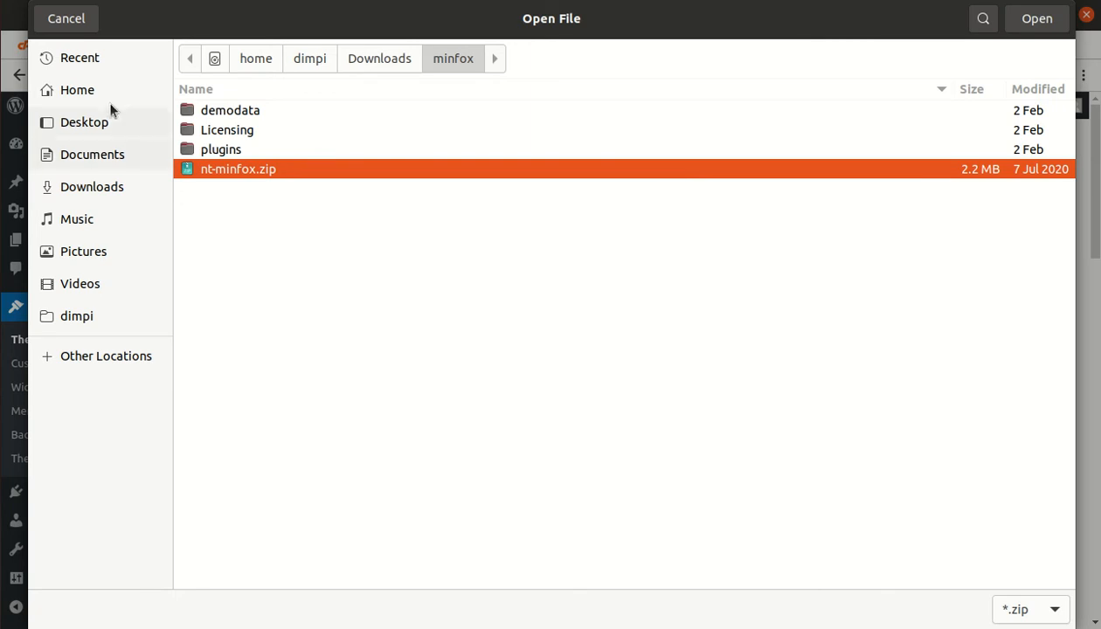
left_click(65, 24)
Switch to cPanel File Manager and upload nt-minfox.zip from the minfox download folder into o-era.co/wp-content/themes
left_click(308, 43)
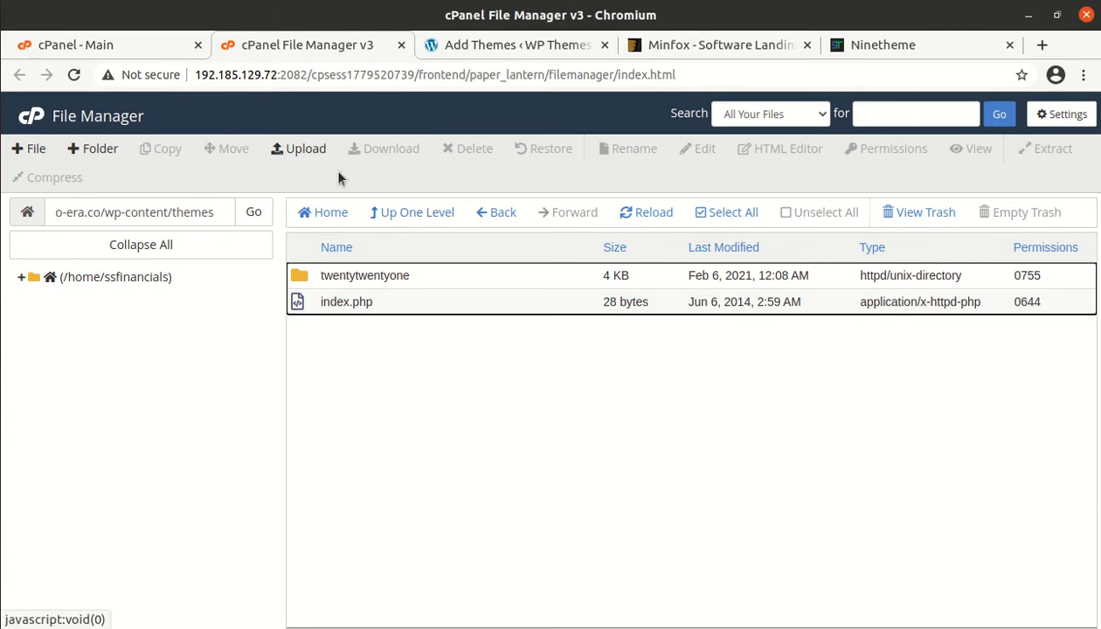
left_click(299, 148)
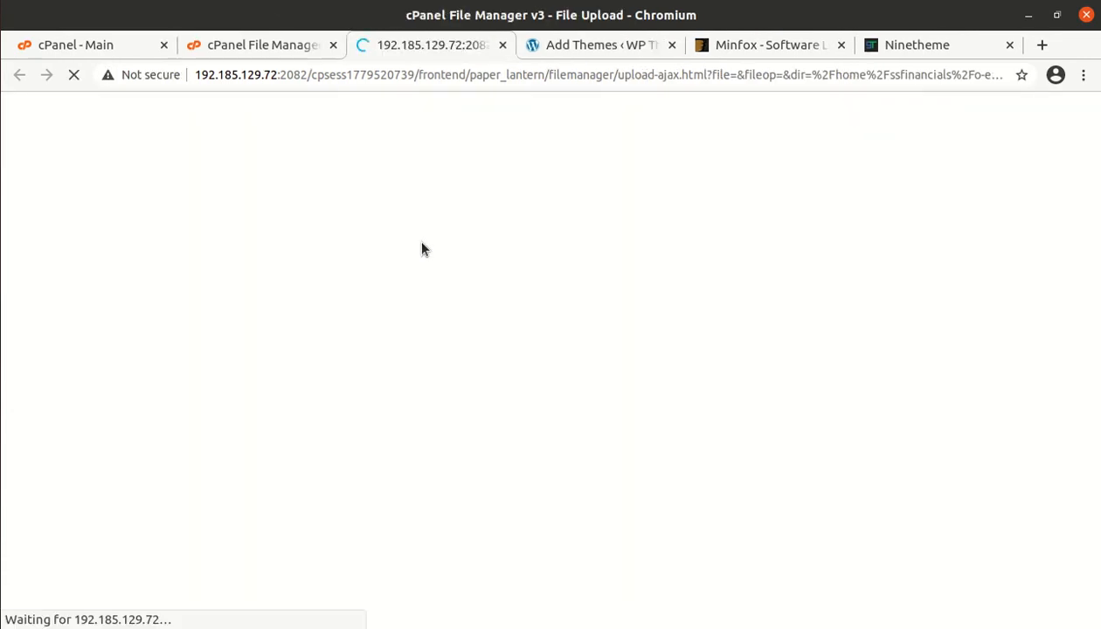
left_click(550, 393)
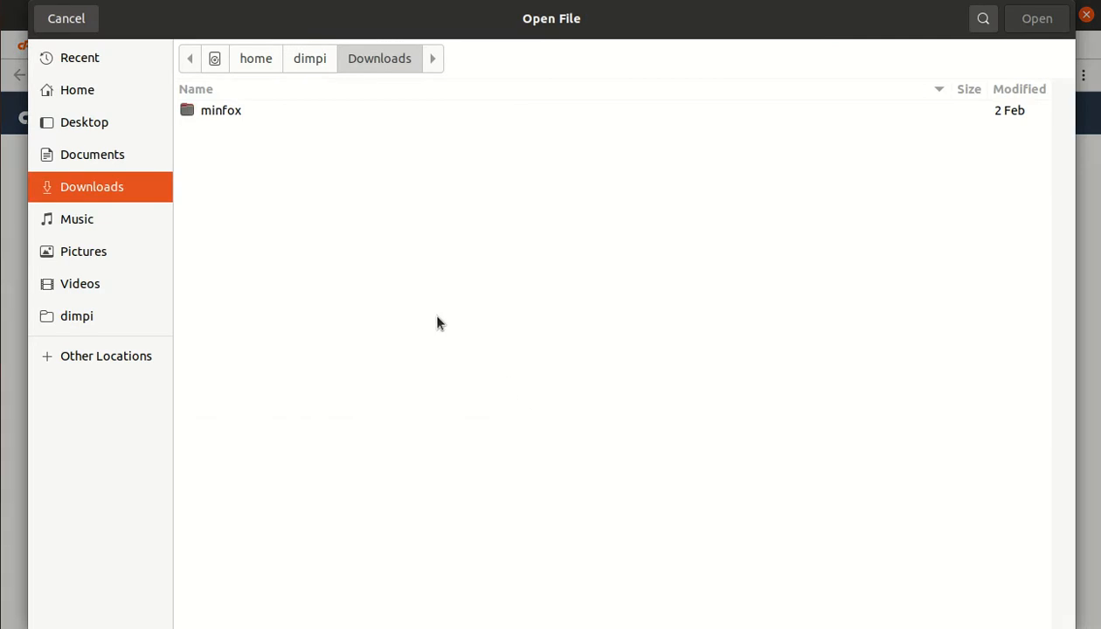
double_click(237, 113)
left_click(252, 206)
left_click(1029, 30)
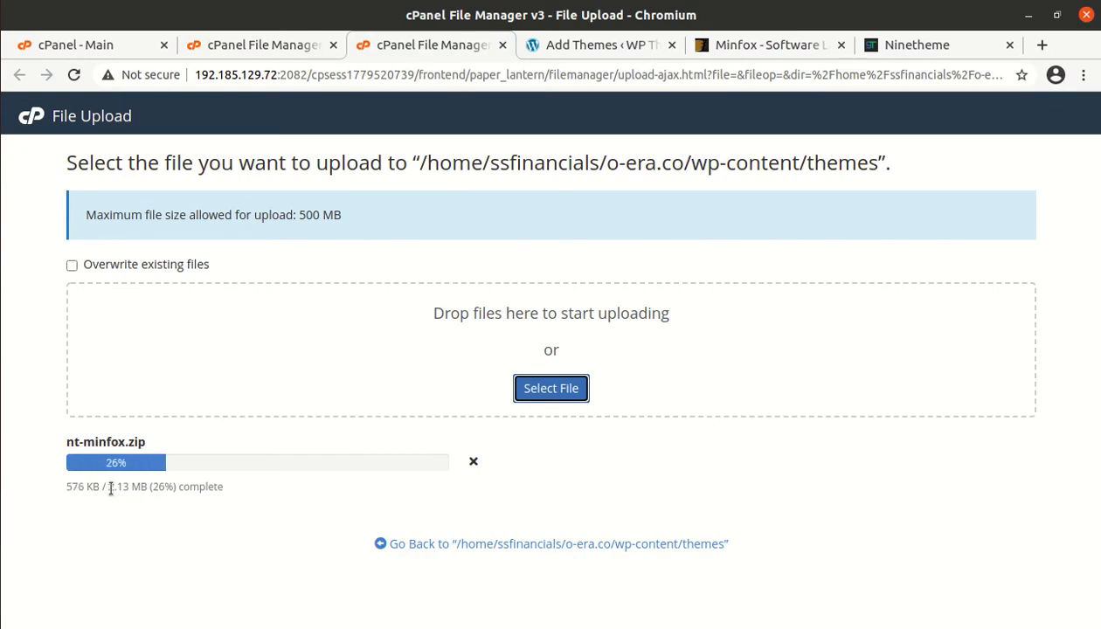
Let the nt-minfox.zip upload finish and go back to the wp-content/themes folder listing
left_click_drag(109, 486, 132, 484)
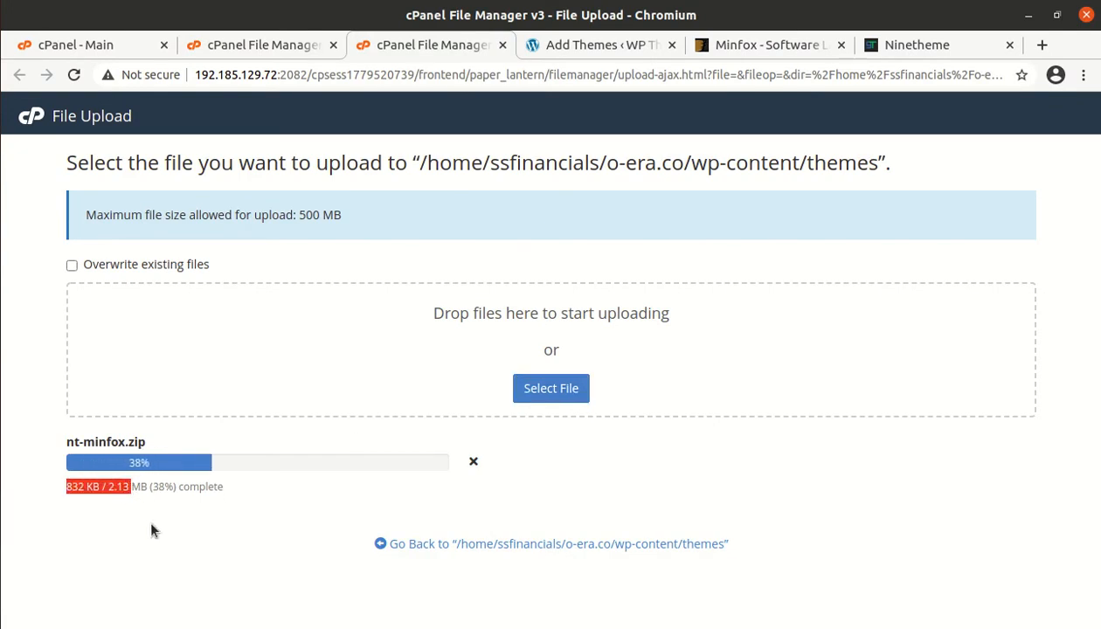
left_click(151, 523)
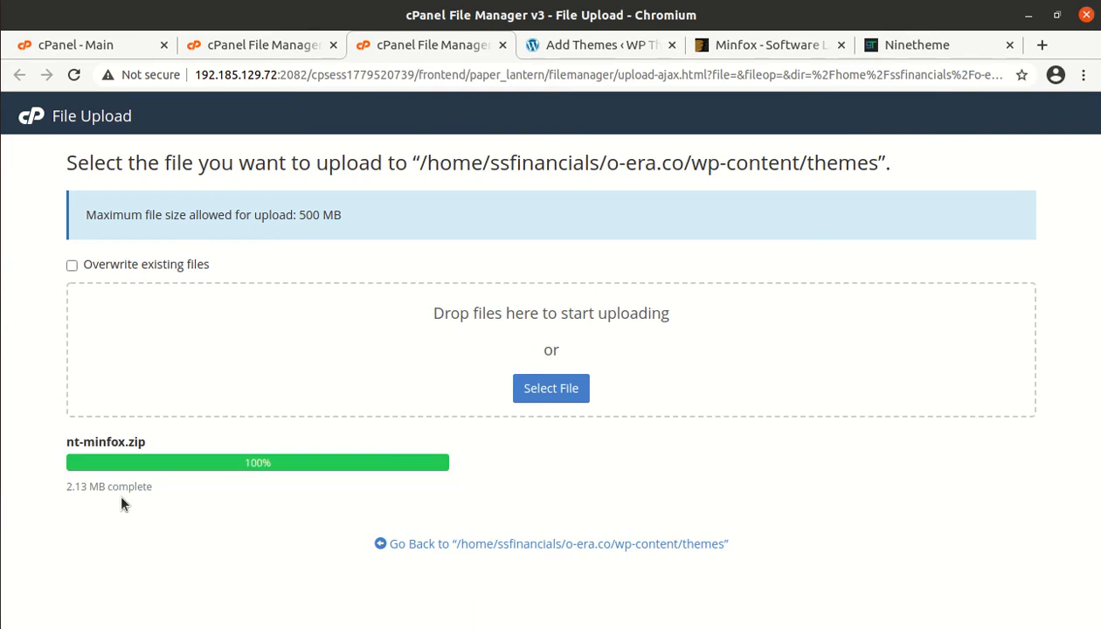
left_click(450, 543)
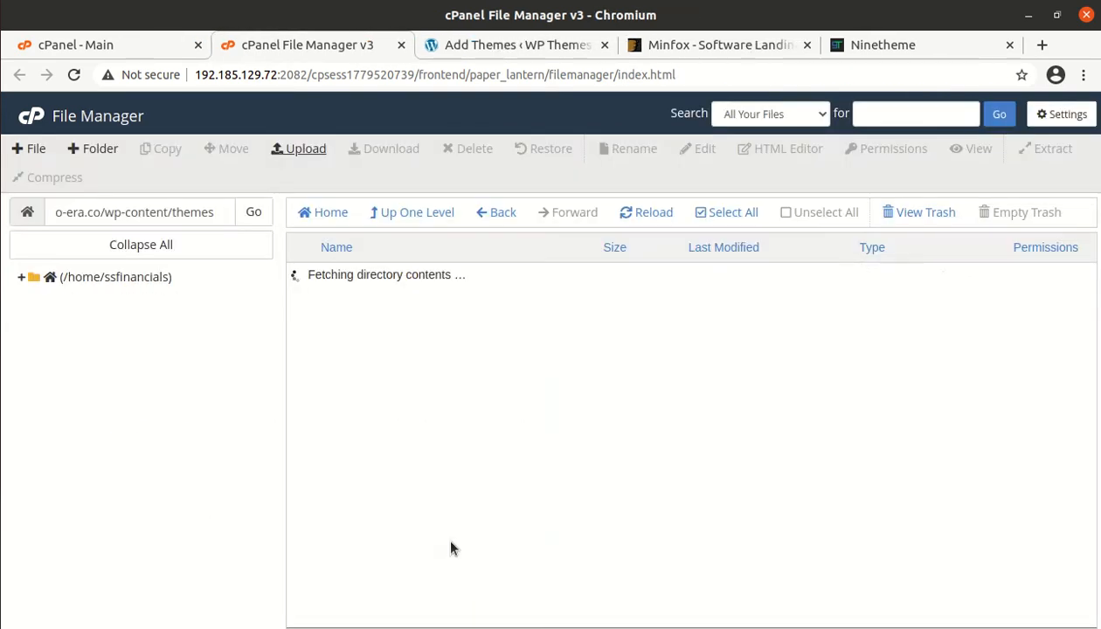
Extract nt-minfox.zip into /o-era.co/wp-content/themes and reload the folder listing
left_click(404, 334)
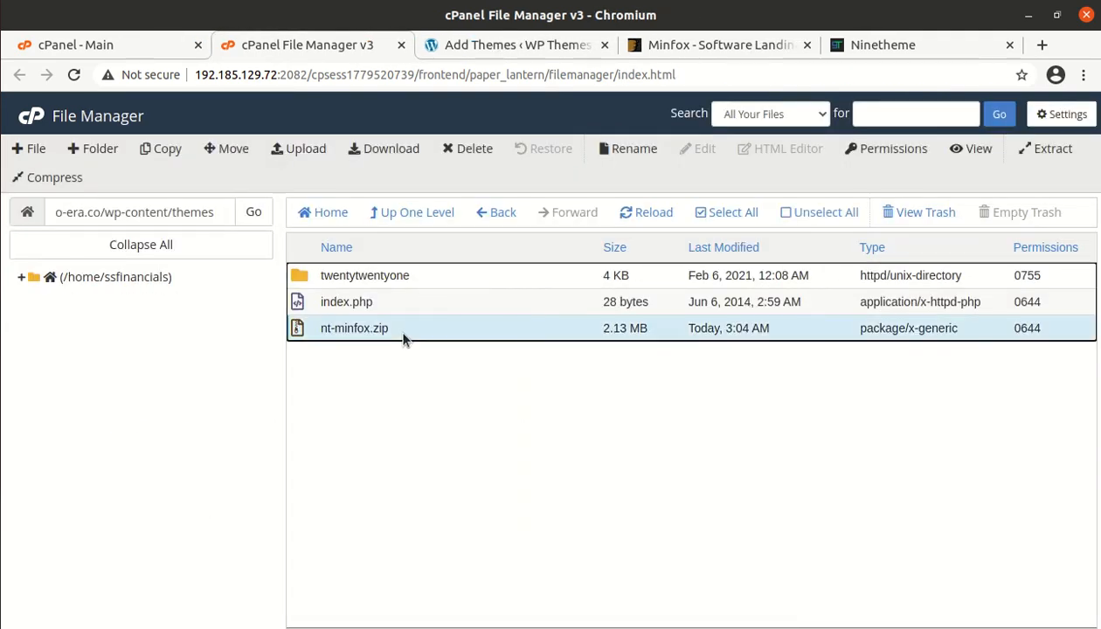
right_click(404, 335)
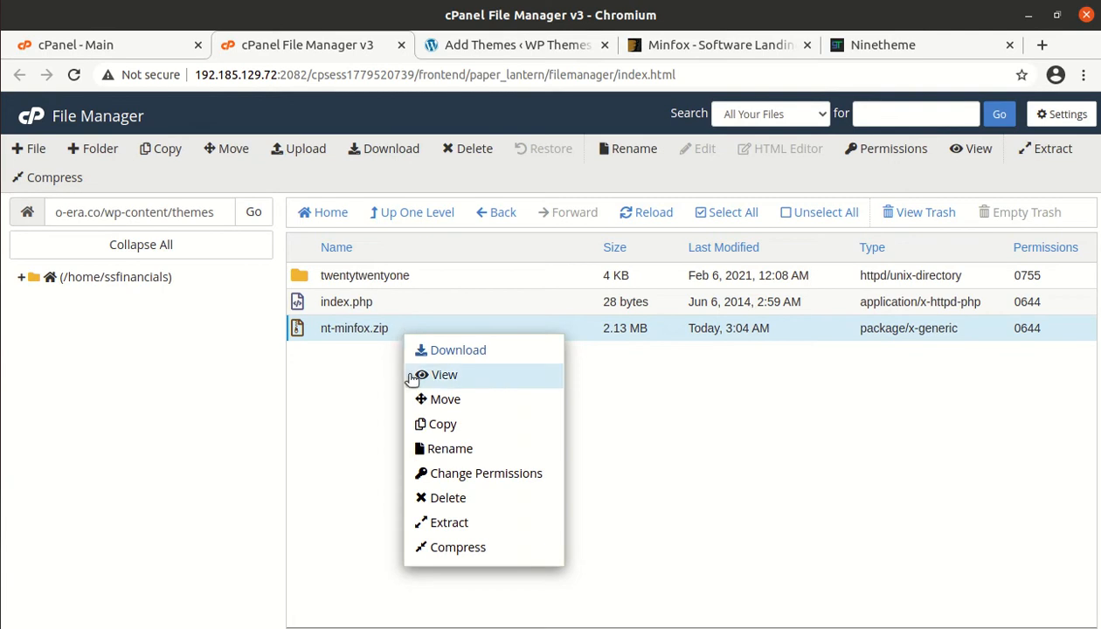
left_click(440, 524)
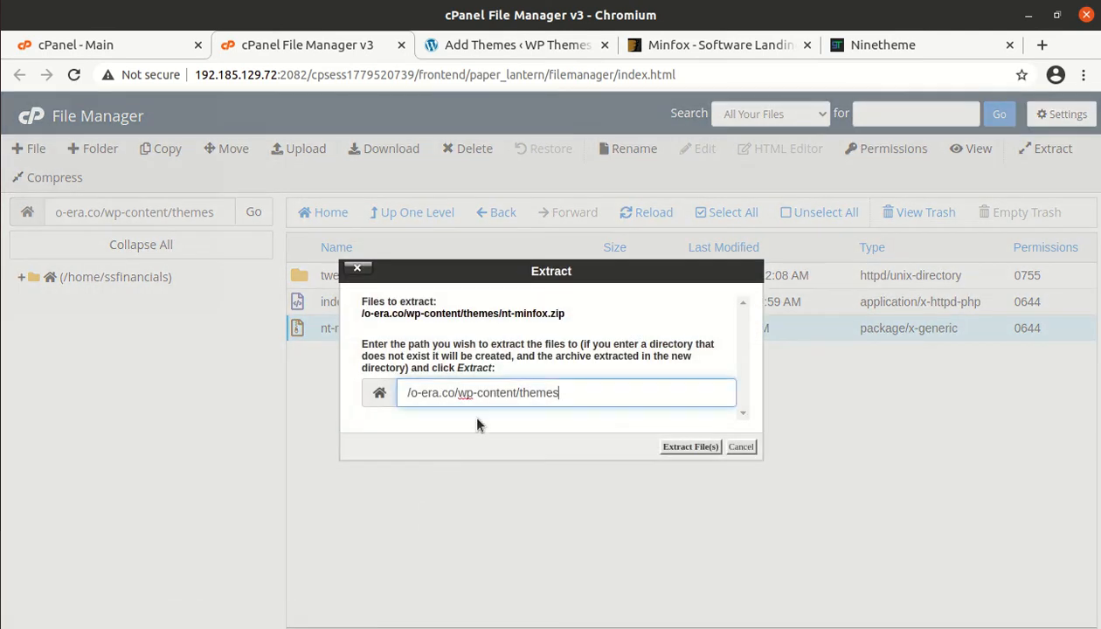
left_click(673, 442)
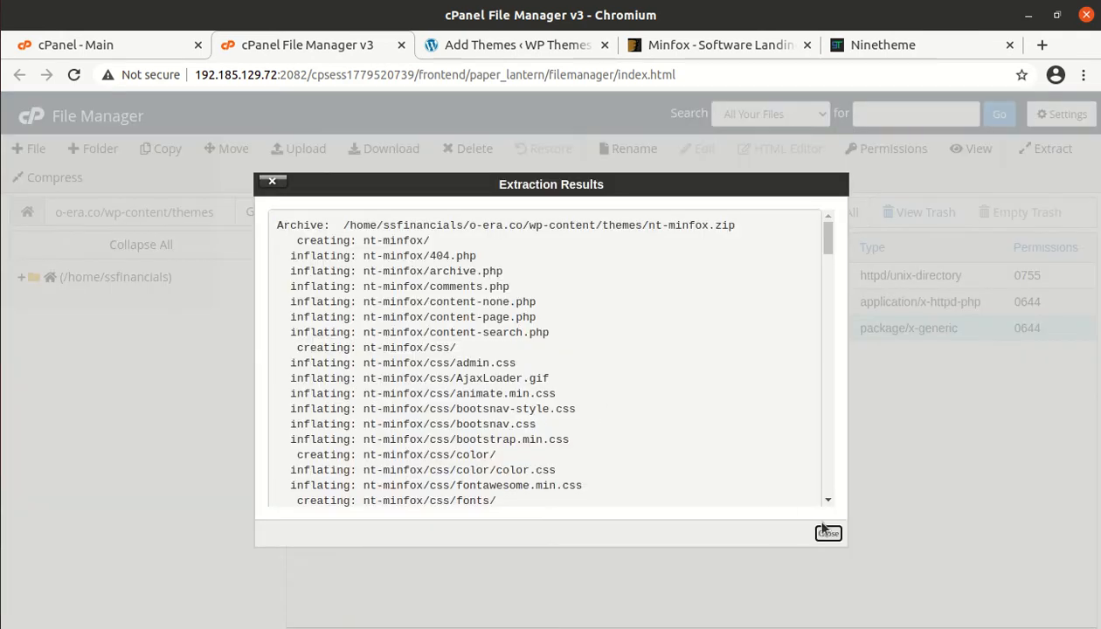
left_click(827, 532)
left_click(642, 214)
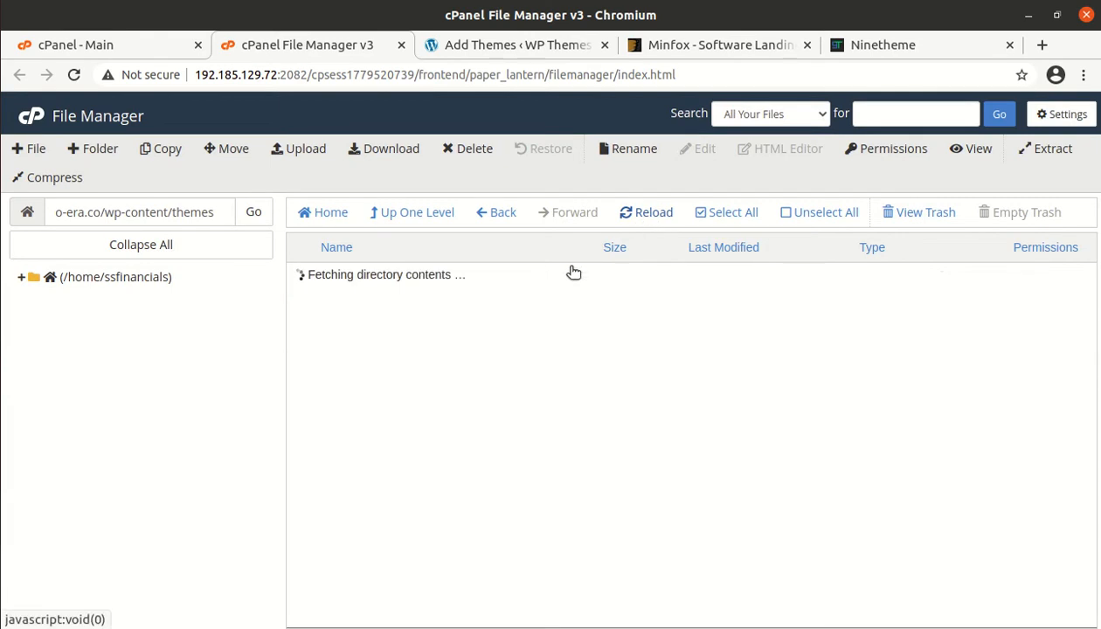
Check the contents of the extracted nt-minfox folder and return to the themes folder
left_click(406, 278)
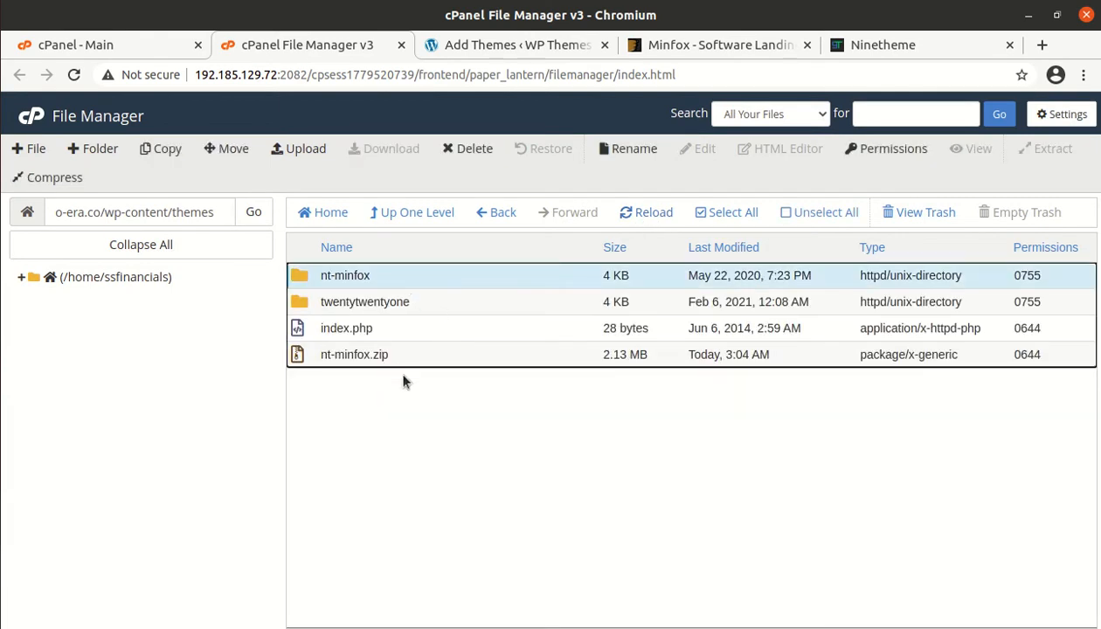
double_click(387, 279)
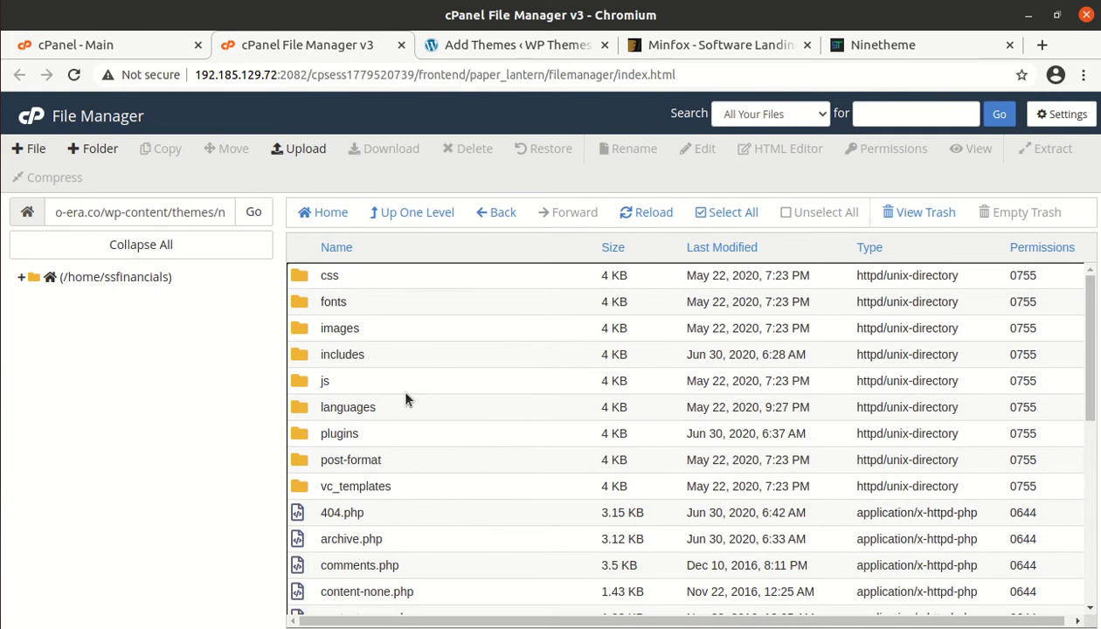
left_click(411, 214)
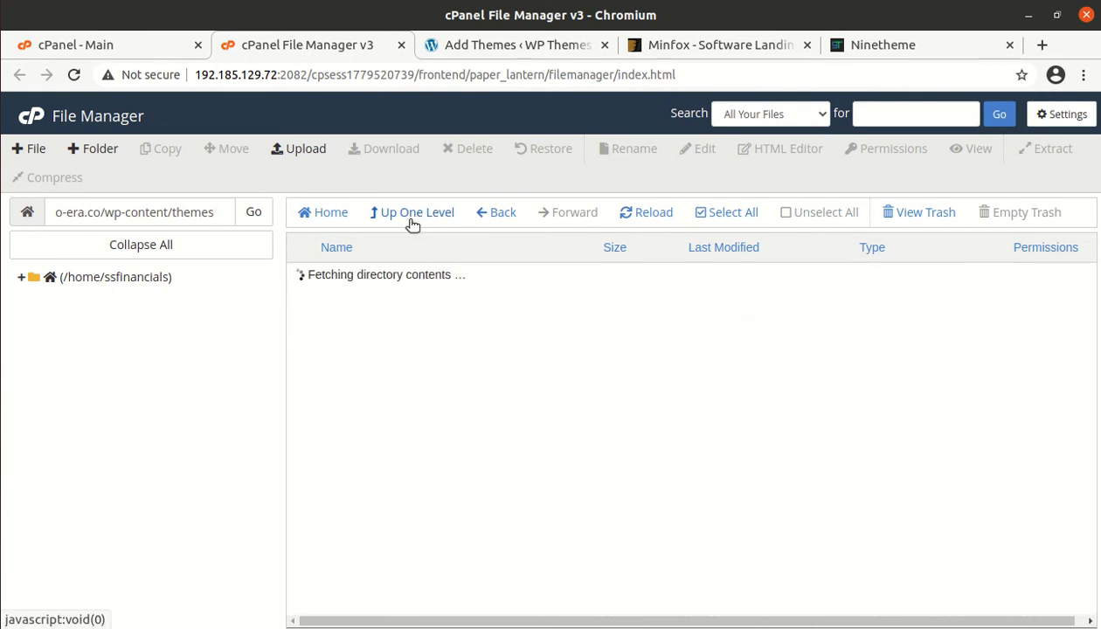
Permanently delete nt-minfox.zip from the themes folder, skipping the trash
left_click(392, 354)
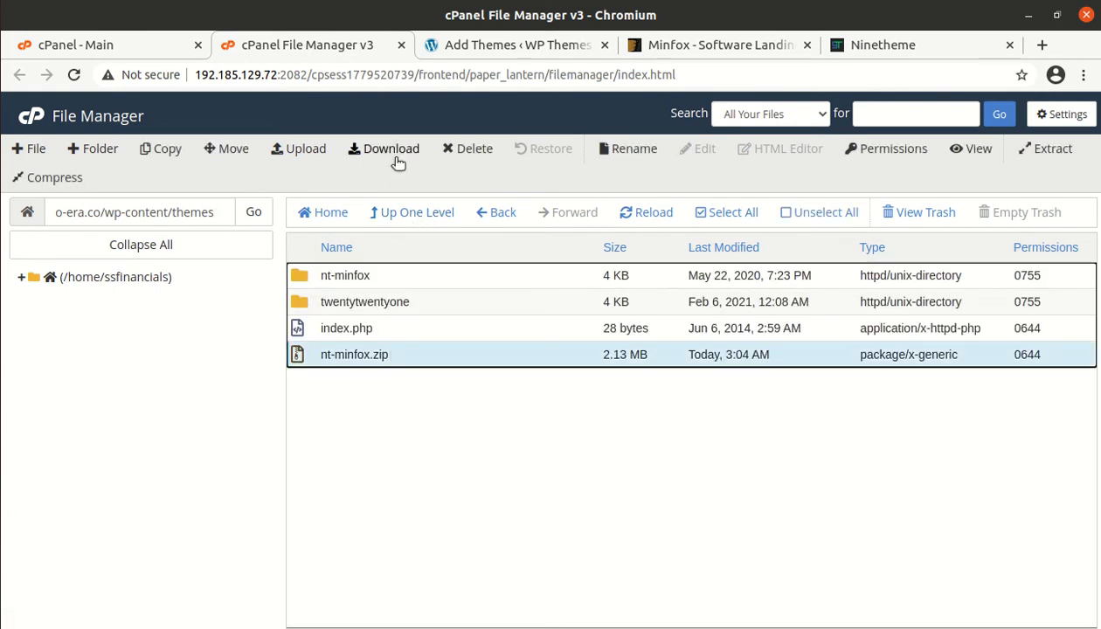
left_click(457, 151)
left_click(375, 367)
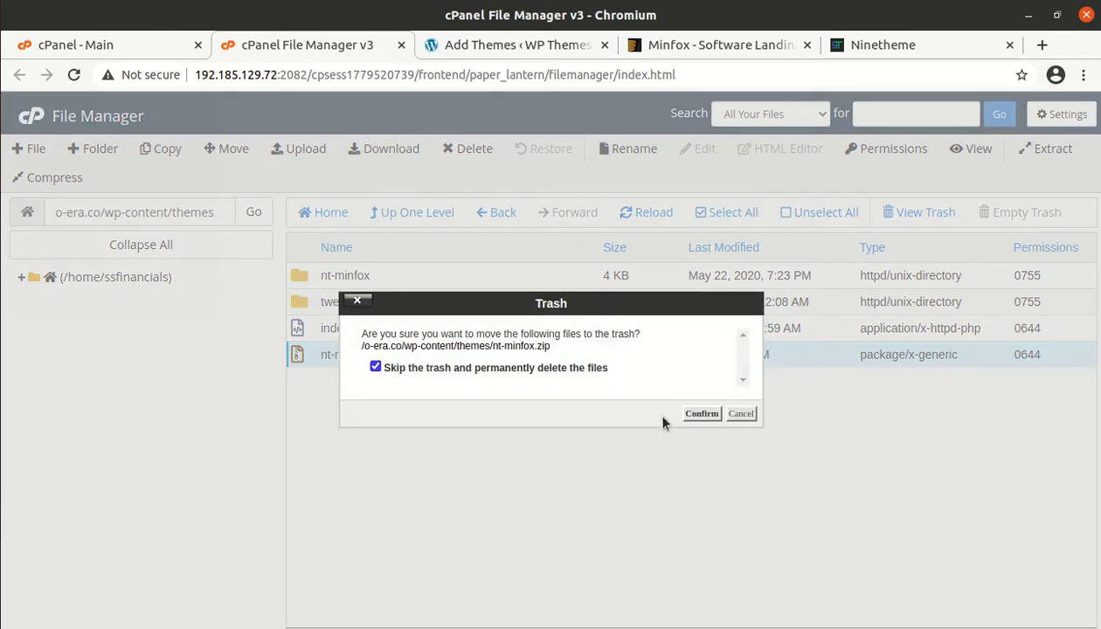
left_click(703, 415)
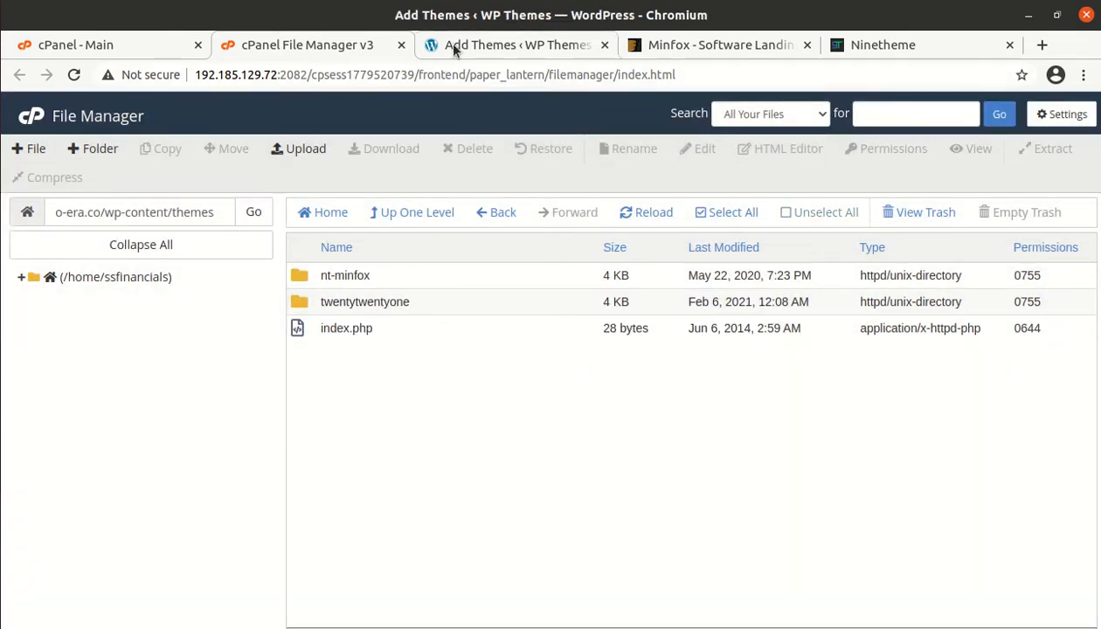
Switch to the WordPress themes page and review the NT Minfox theme details, highlighting its name, version and author
left_click(445, 44)
left_click(46, 342)
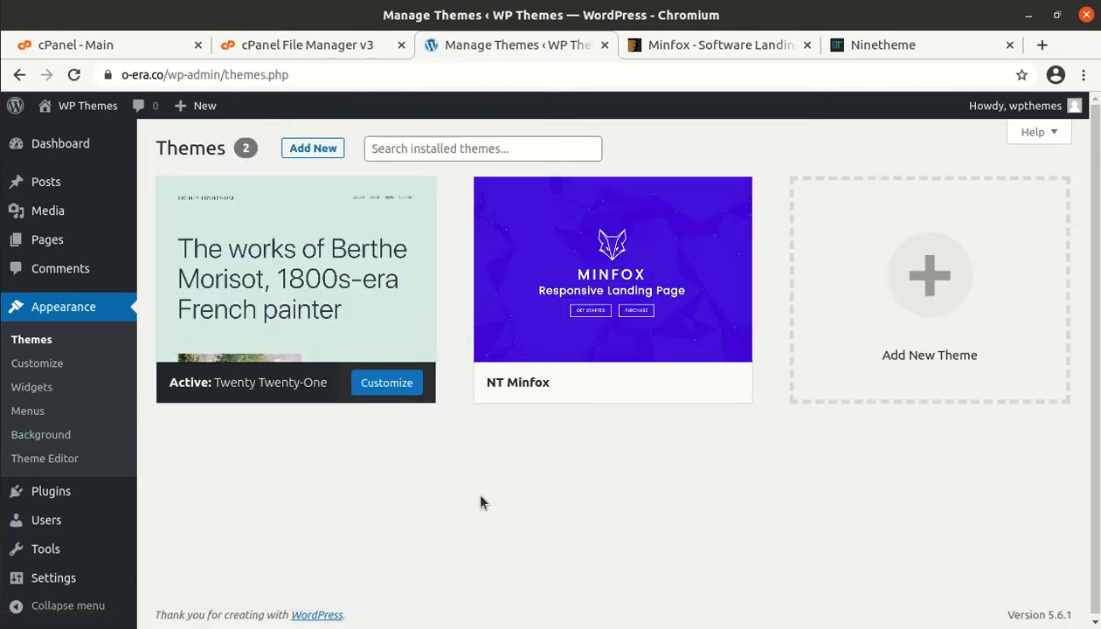
mouse_move(563, 297)
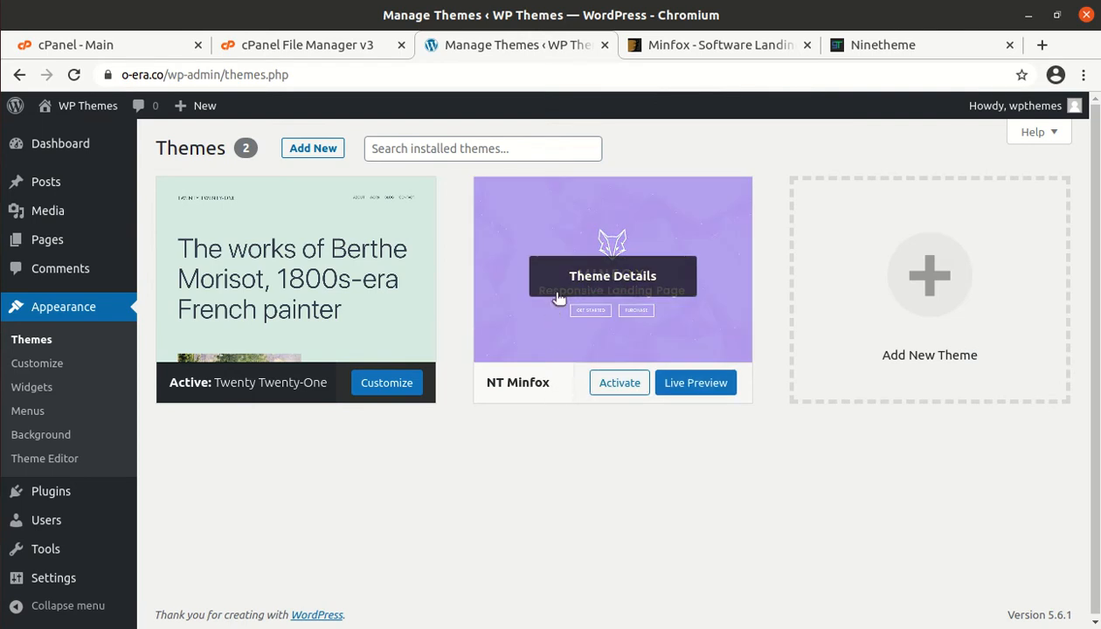
left_click(595, 287)
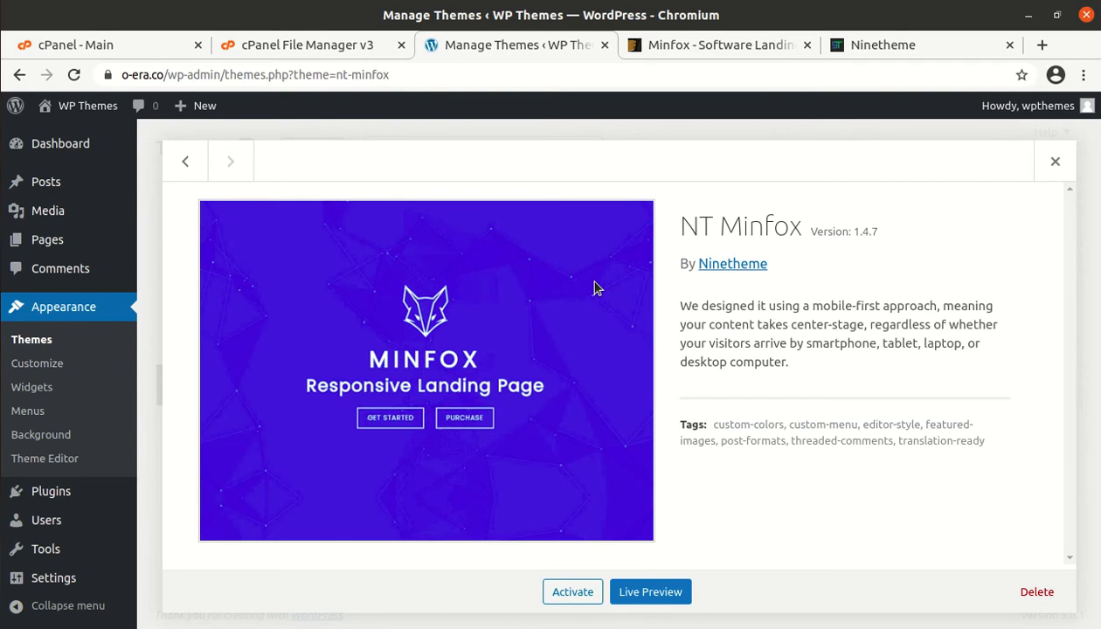
left_click_drag(672, 224, 728, 223)
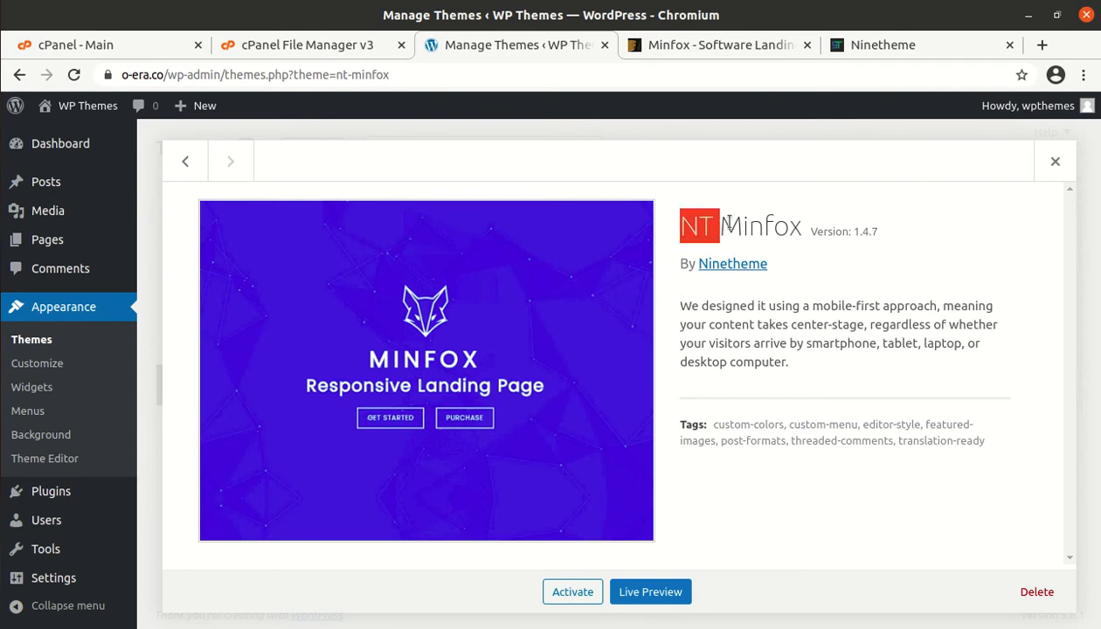
left_click_drag(885, 232, 854, 226)
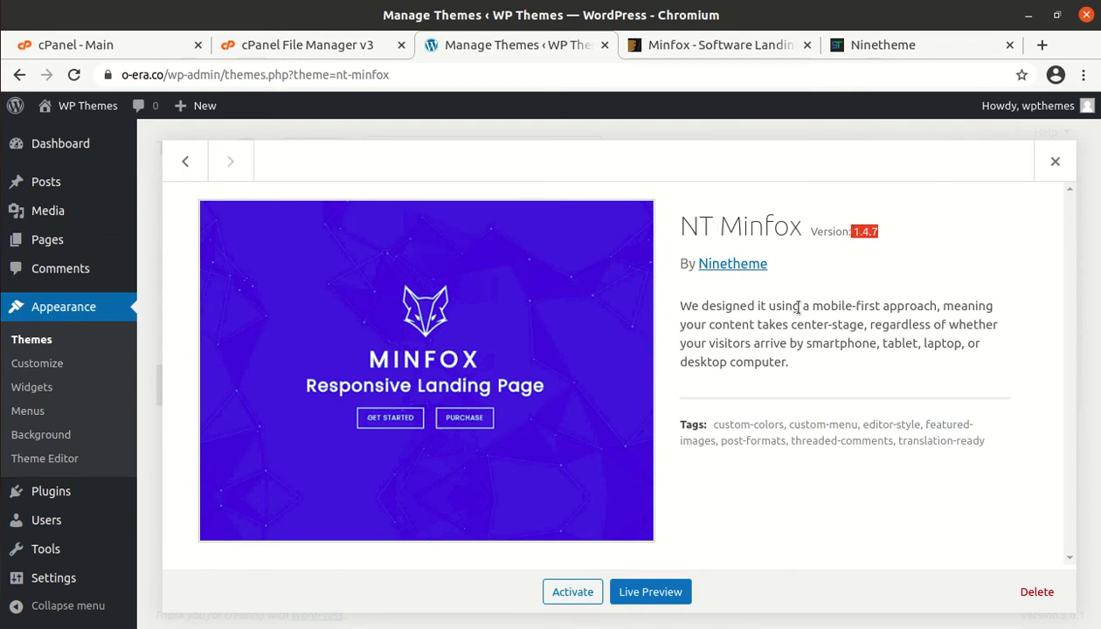
left_click_drag(769, 263, 691, 264)
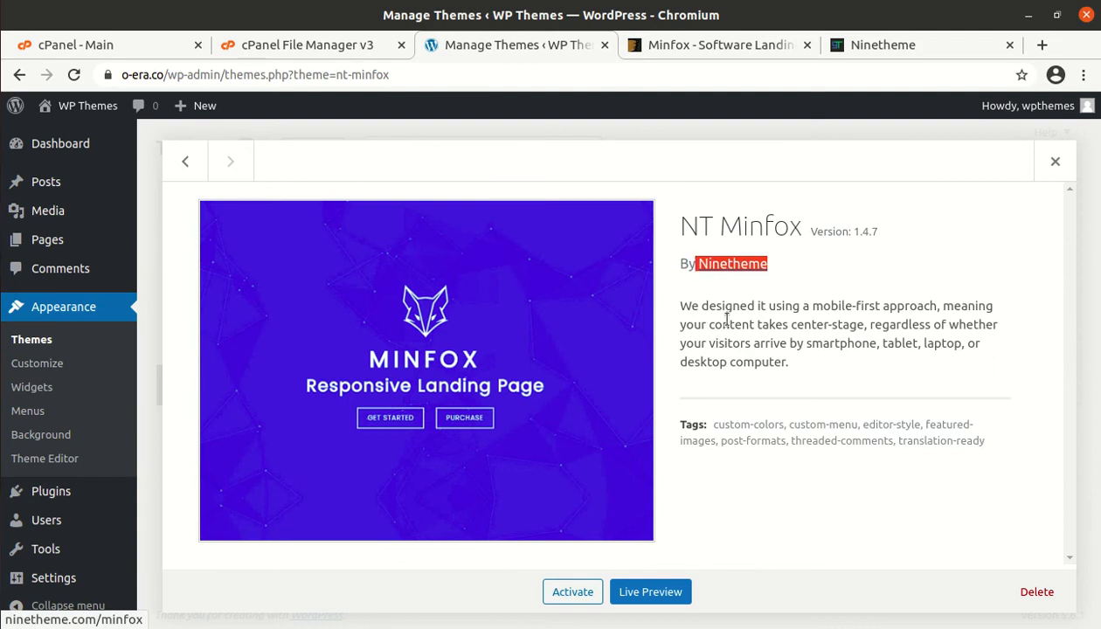
left_click(677, 332)
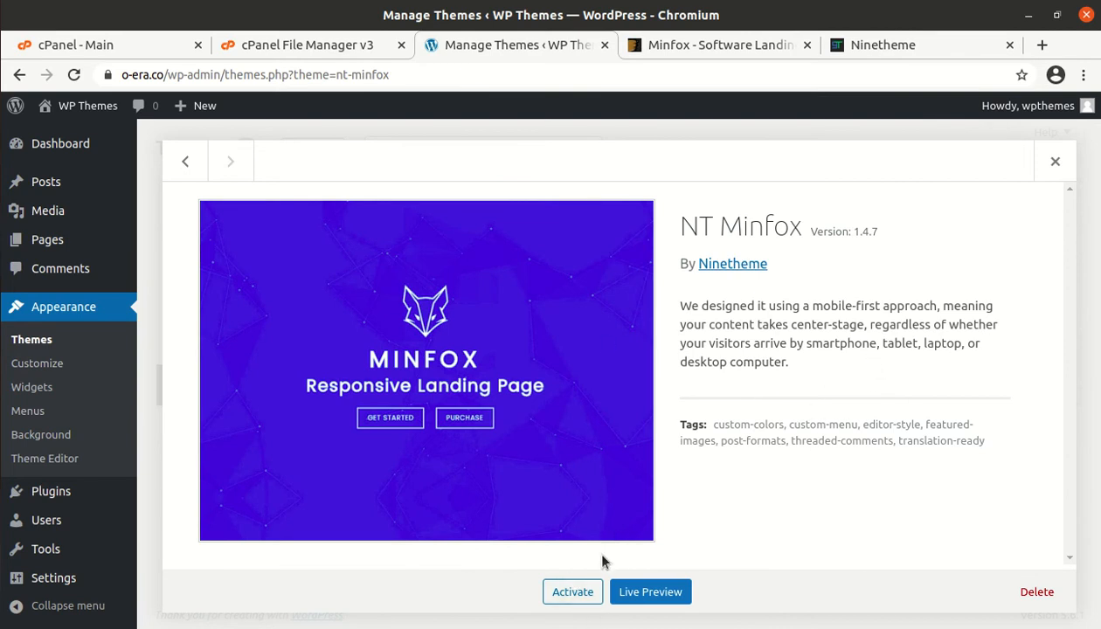
Activate the NT Minfox theme and install its child theme through the setup wizard
left_click(572, 594)
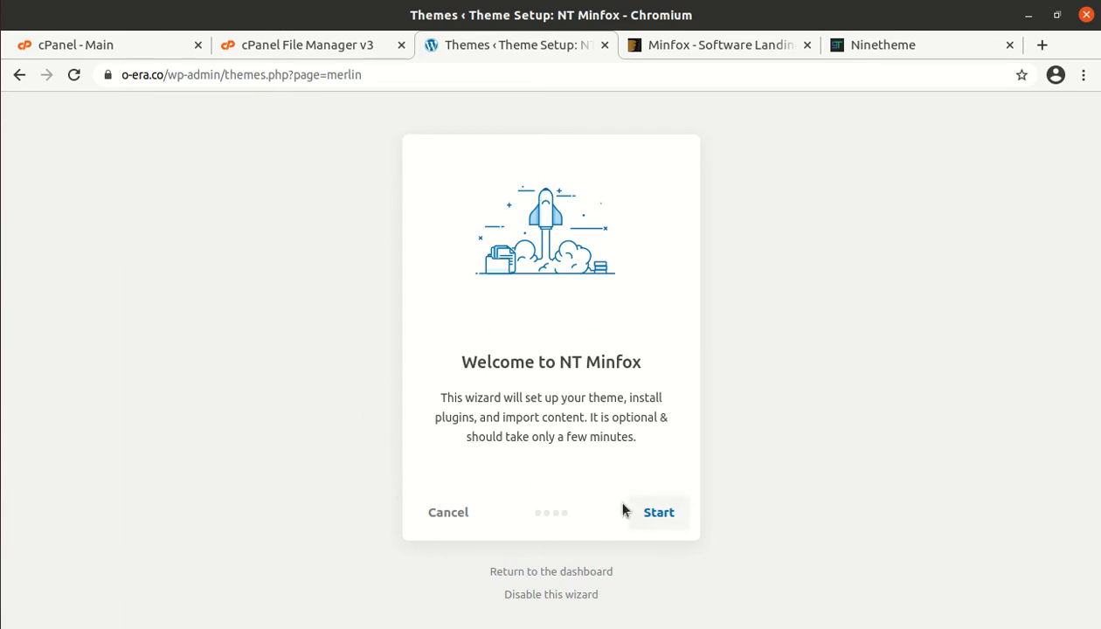
left_click(660, 523)
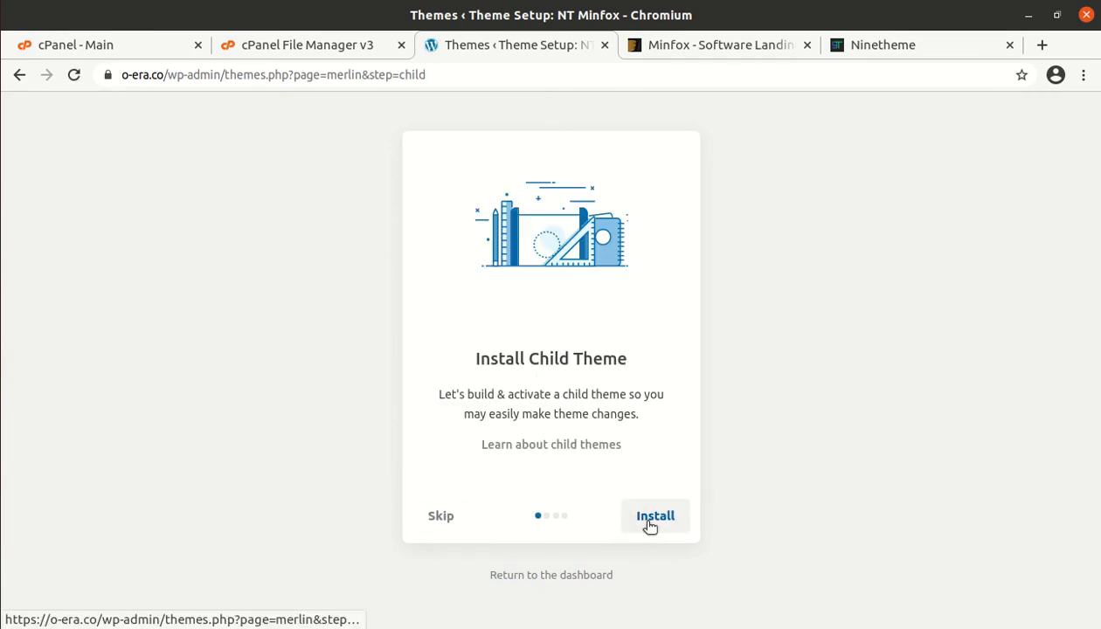
left_click(649, 522)
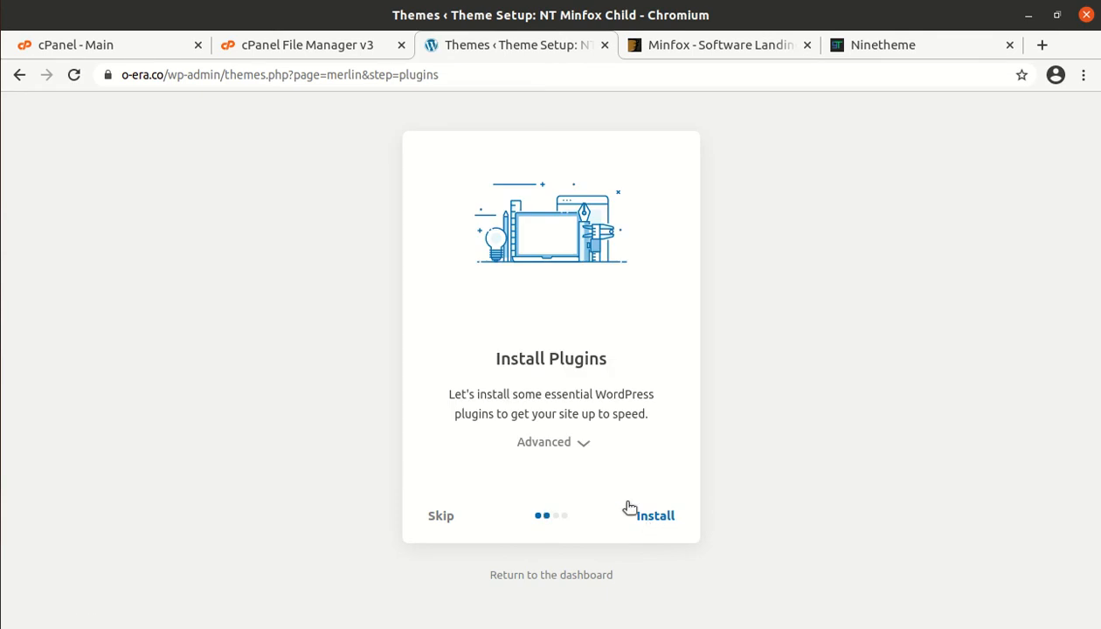
Expand the wizard's plugin list, exclude Envato Auto Update Theme and install all the other plugins
left_click(584, 443)
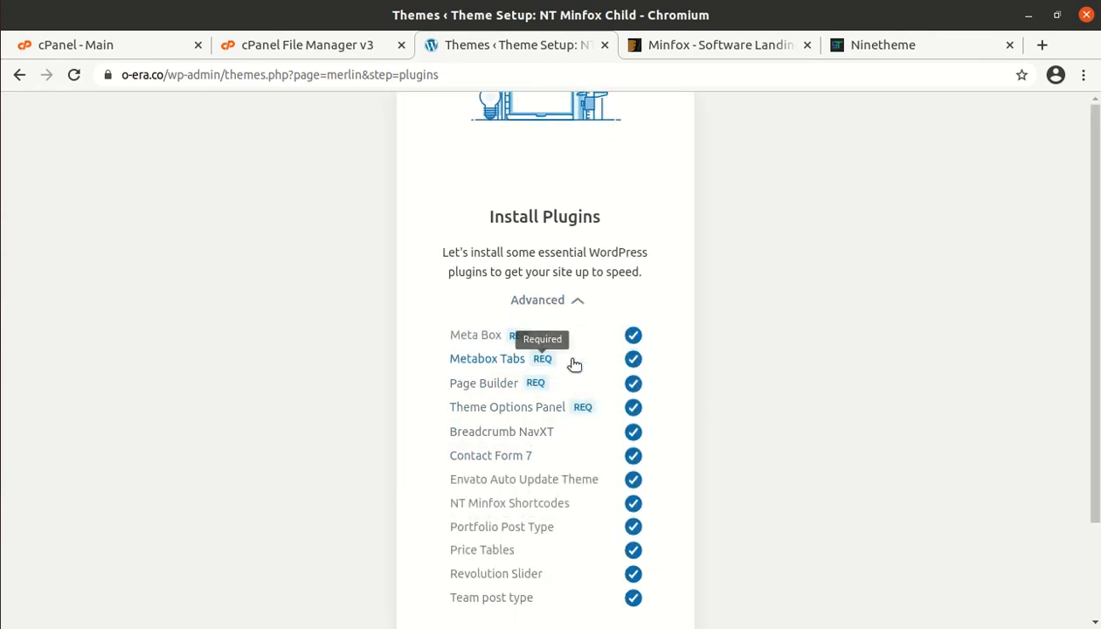
scroll(559, 359, "down", 2)
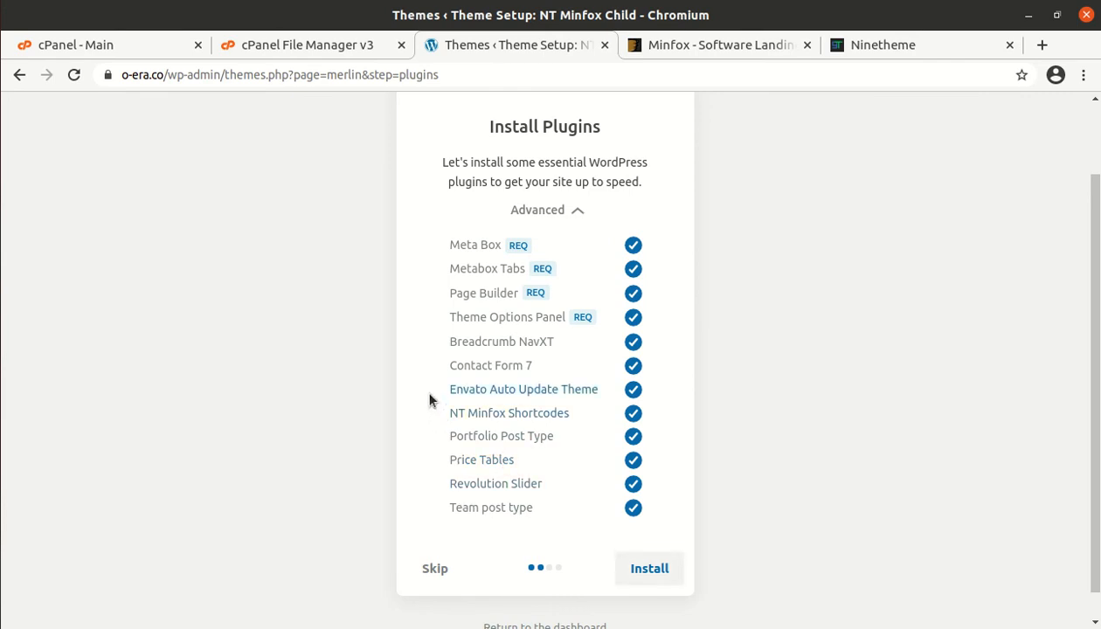
left_click(634, 395)
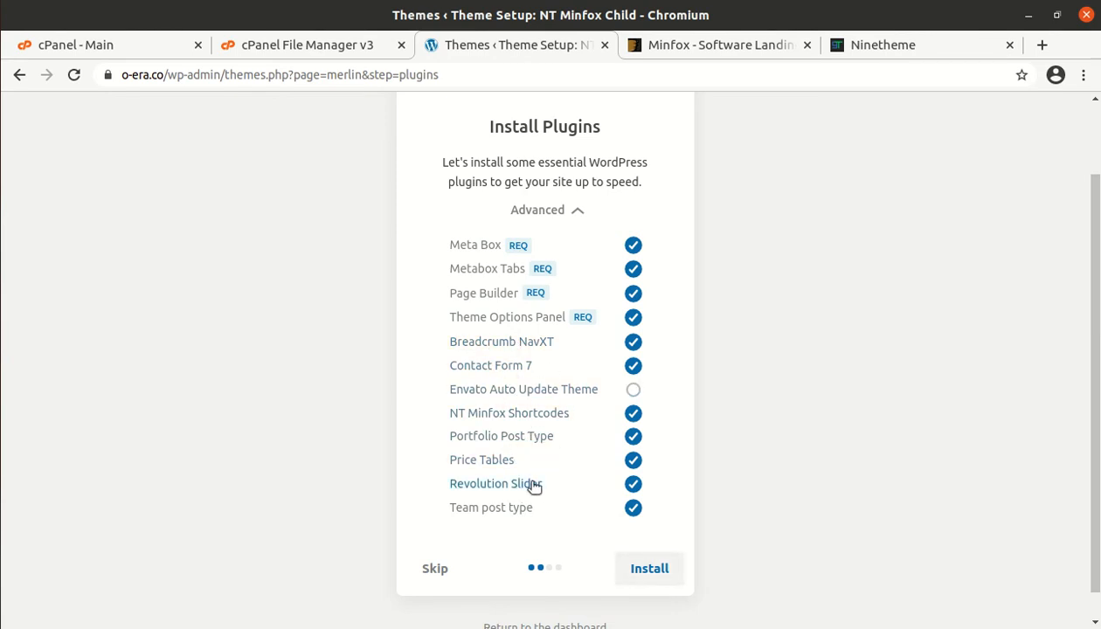
left_click(653, 572)
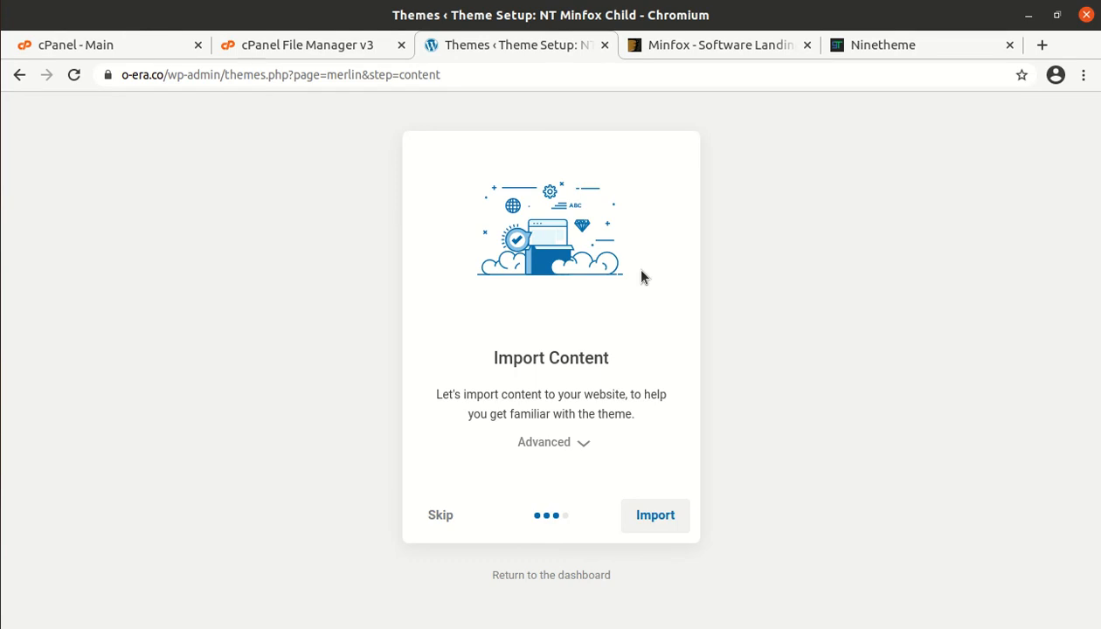
Import the demo data with Content, Widgets, Option tree and After import all selected, and open the website
left_click(583, 444)
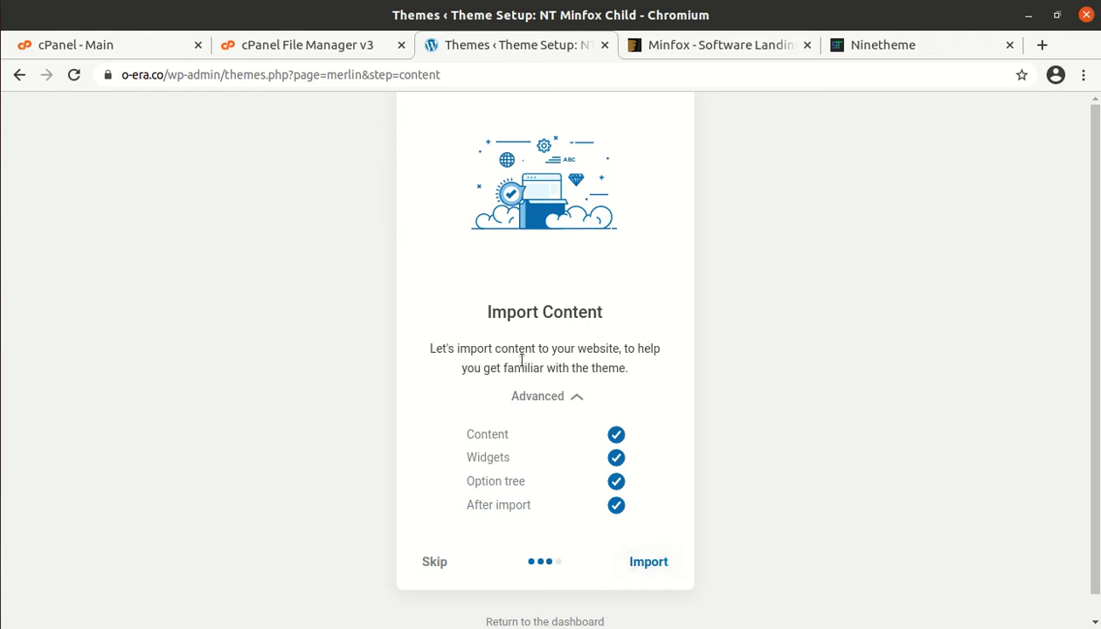
left_click(634, 565)
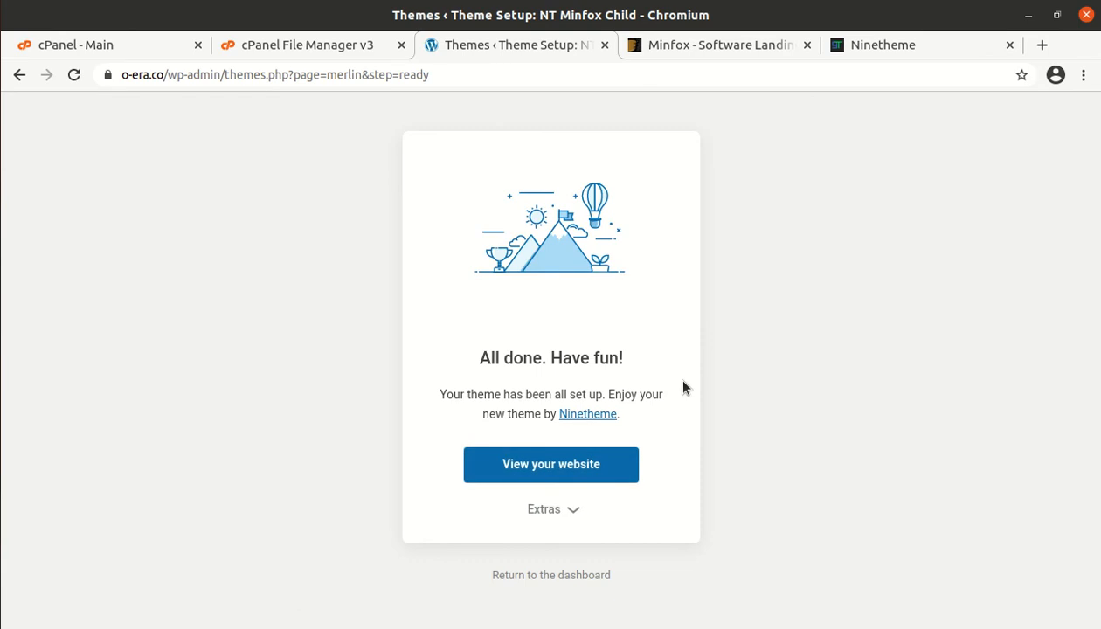
left_click(568, 467)
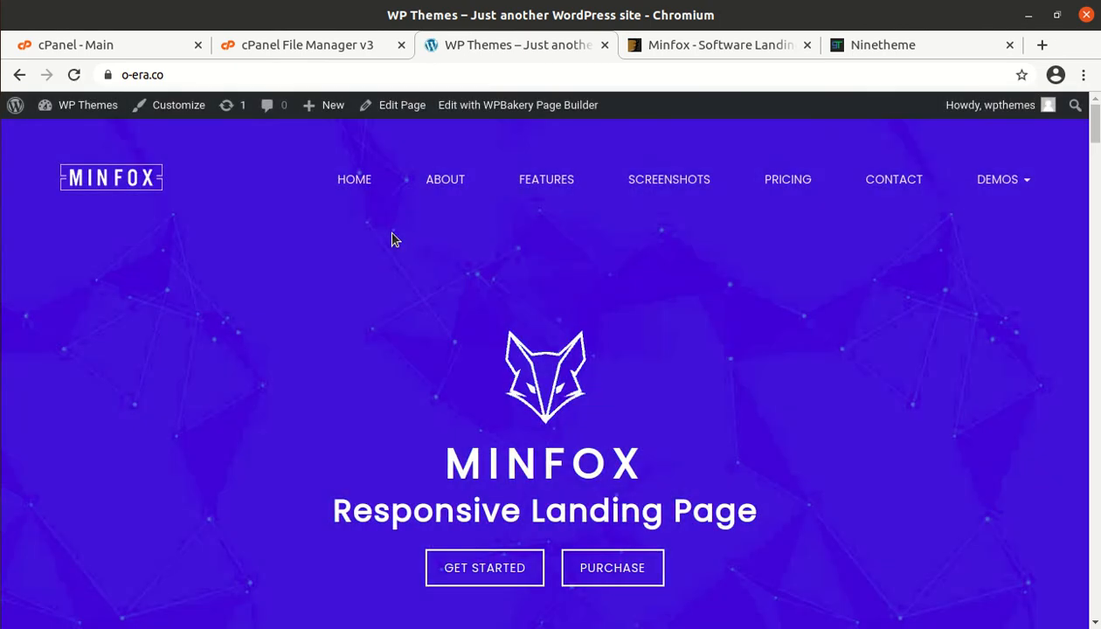
Look through the site's new Minfox home page, examining the About, Features and Screenshots sections
scroll(591, 262, "down", 5)
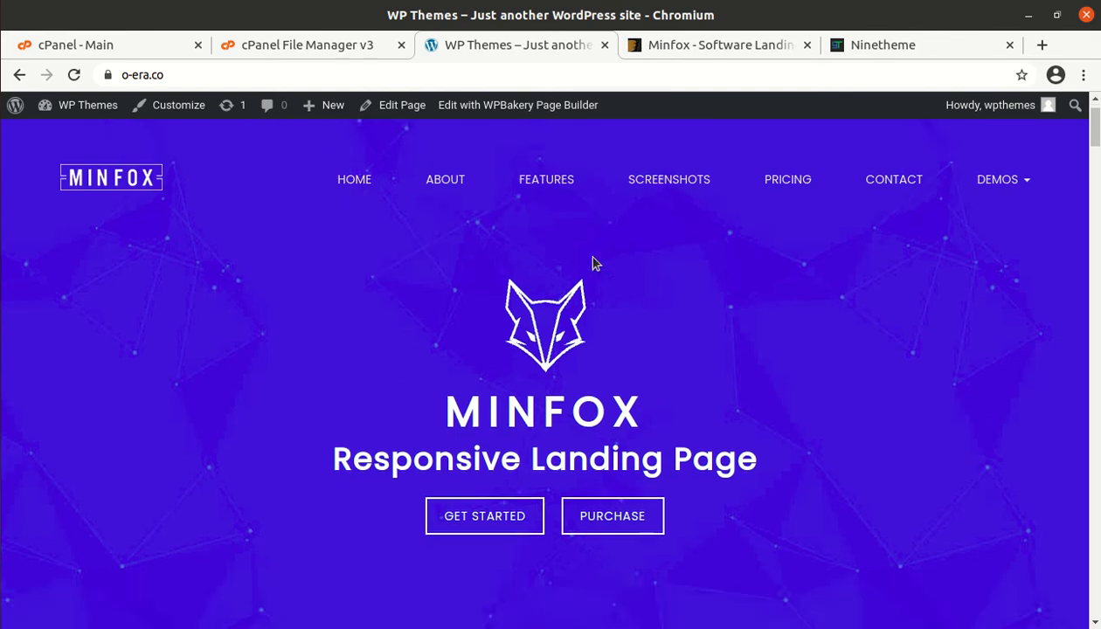
scroll(592, 262, "down", 5)
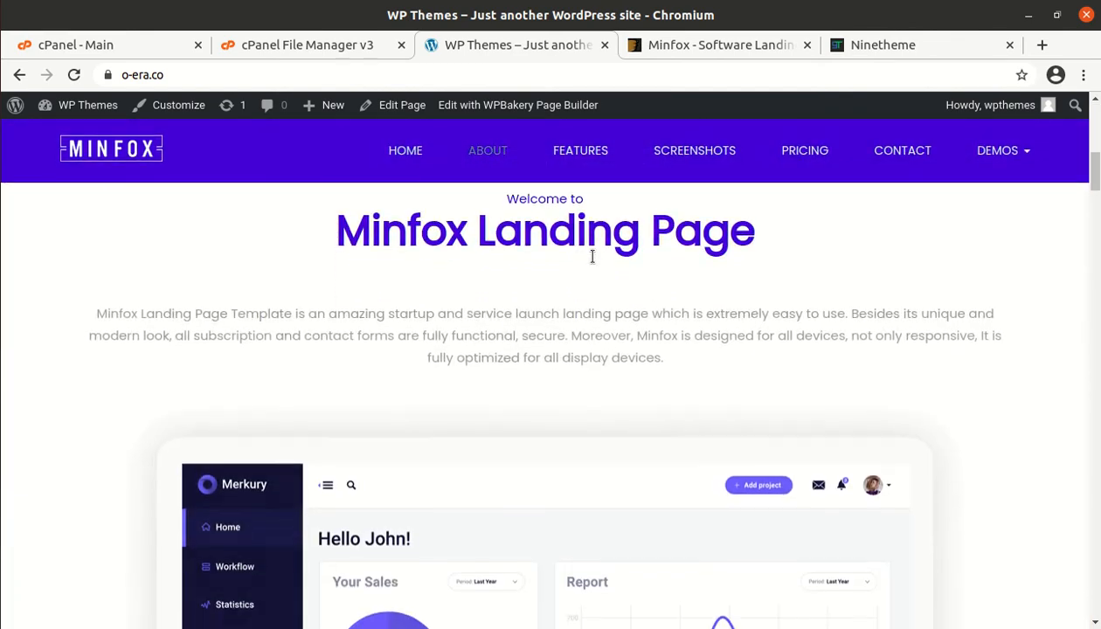
scroll(591, 257, "down", 7)
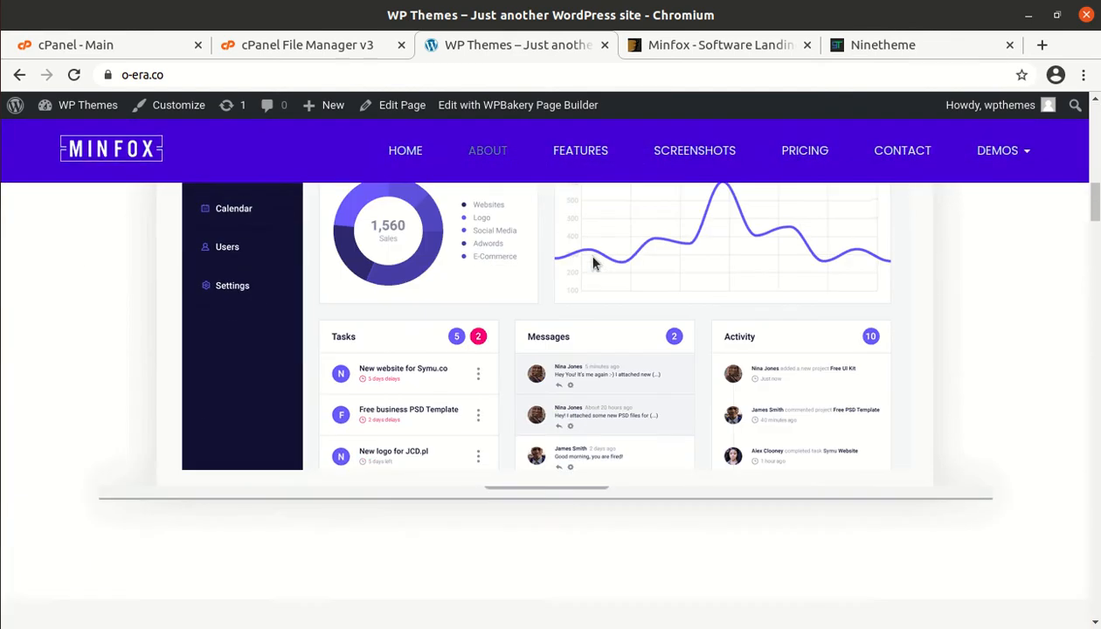
scroll(591, 262, "down", 8)
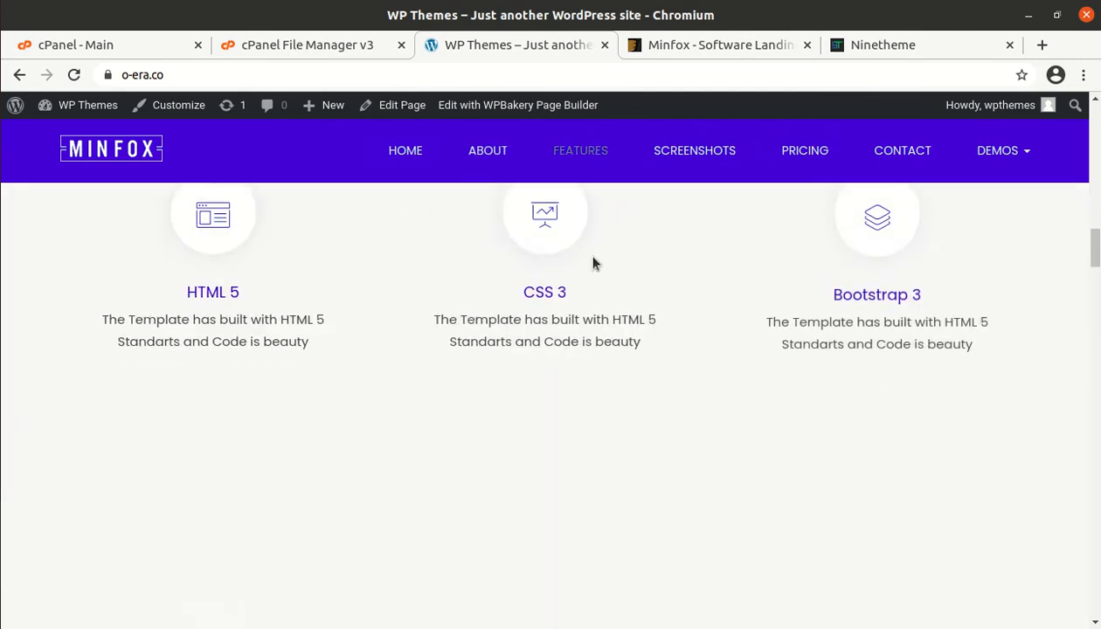
scroll(593, 263, "down", 3)
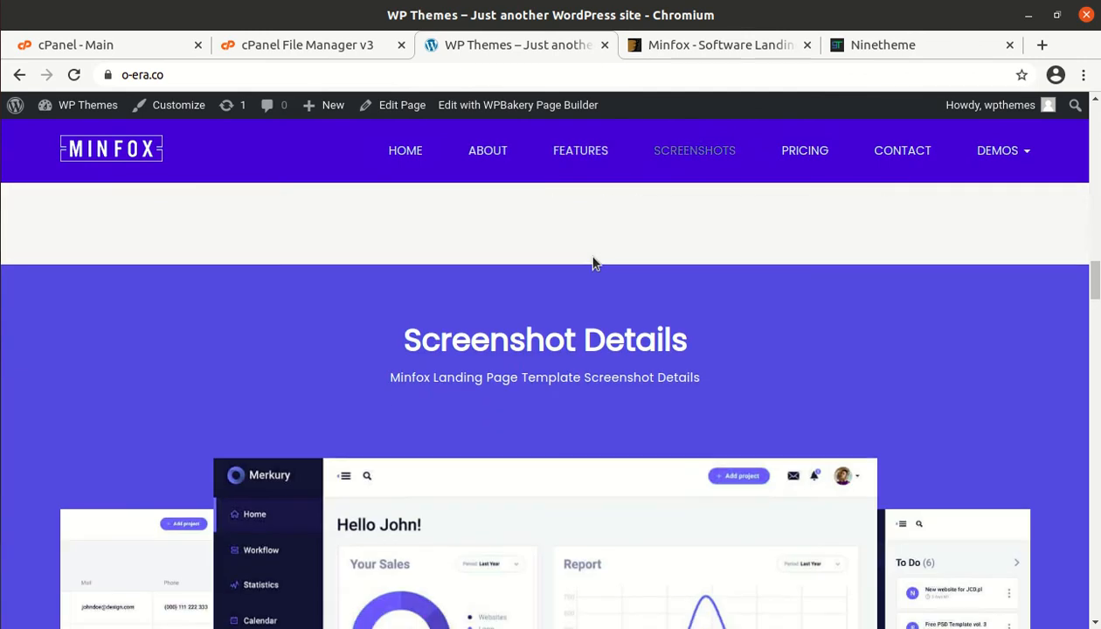
scroll(592, 263, "down", 1)
scroll(592, 263, "down", 6)
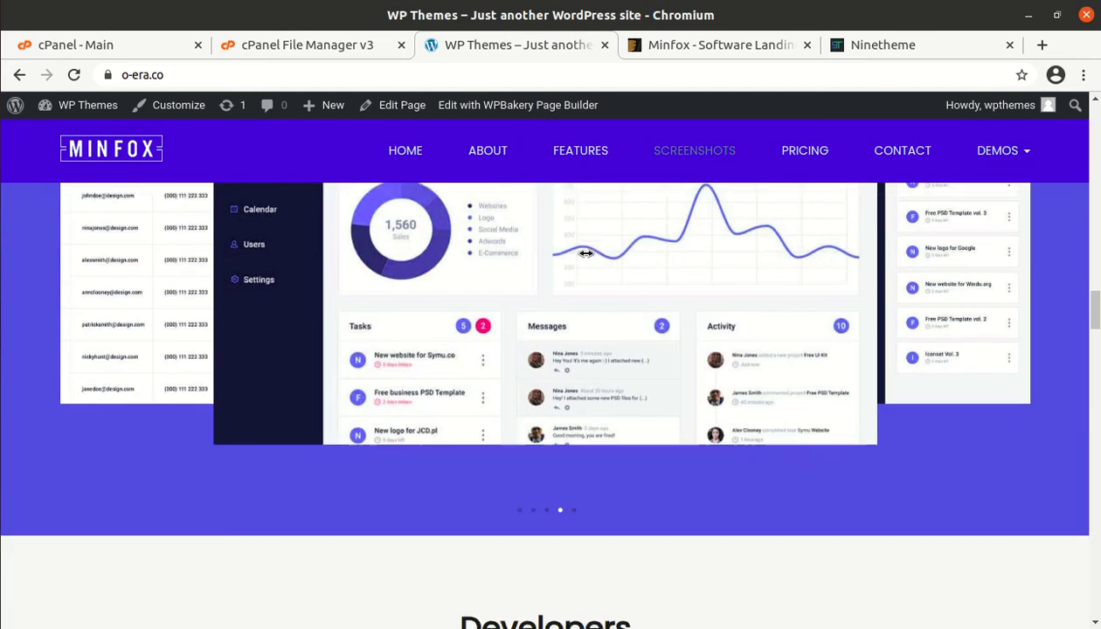
scroll(586, 259, "up", 2)
scroll(585, 260, "up", 10)
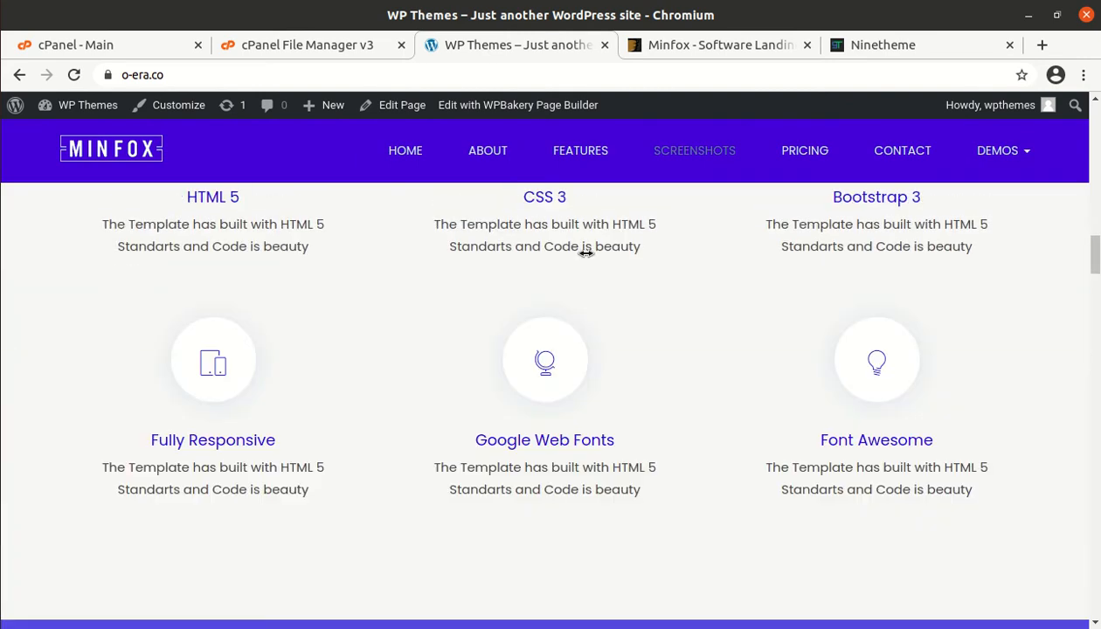
Visit the home page's About, Features, Screenshots, Pricing and Contact sections in turn through the site navigation
scroll(585, 253, "up", 10)
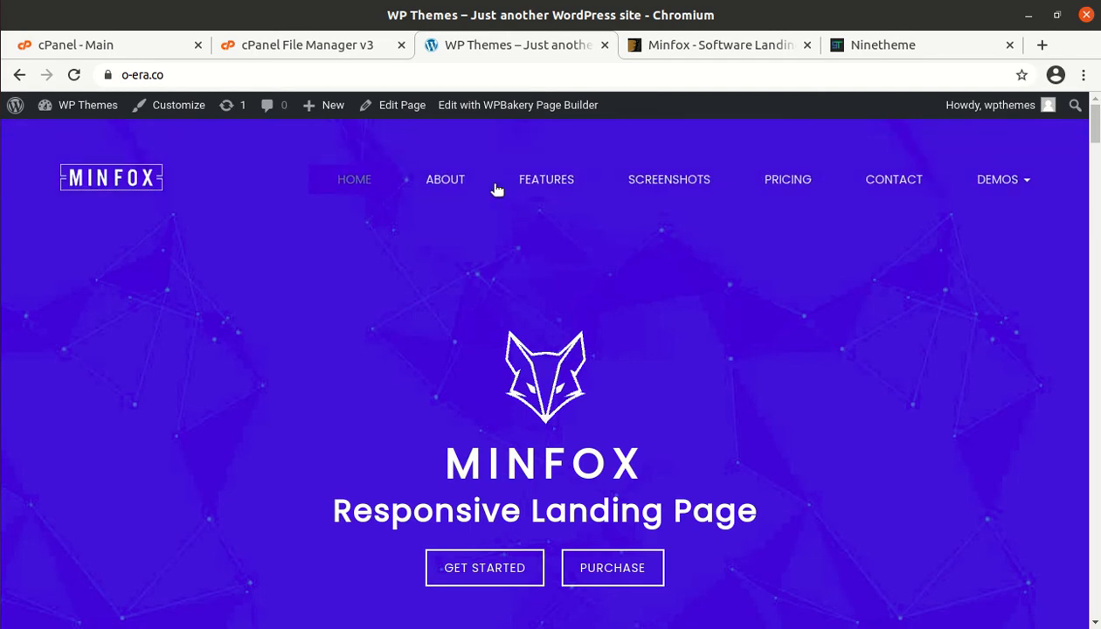
left_click(453, 177)
left_click(580, 152)
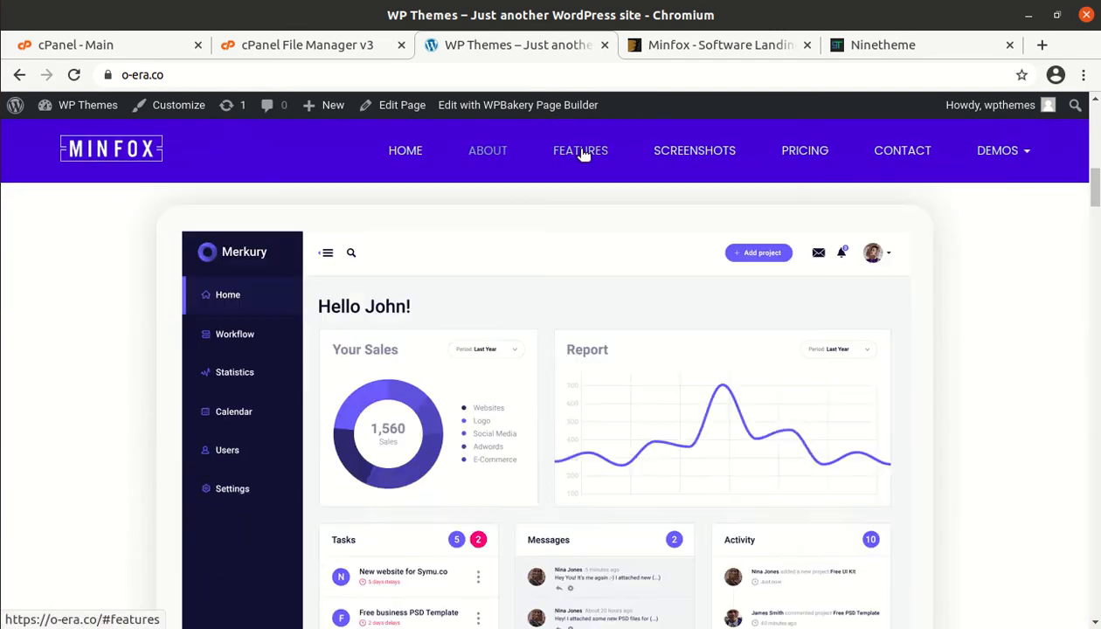
left_click(690, 153)
left_click(802, 155)
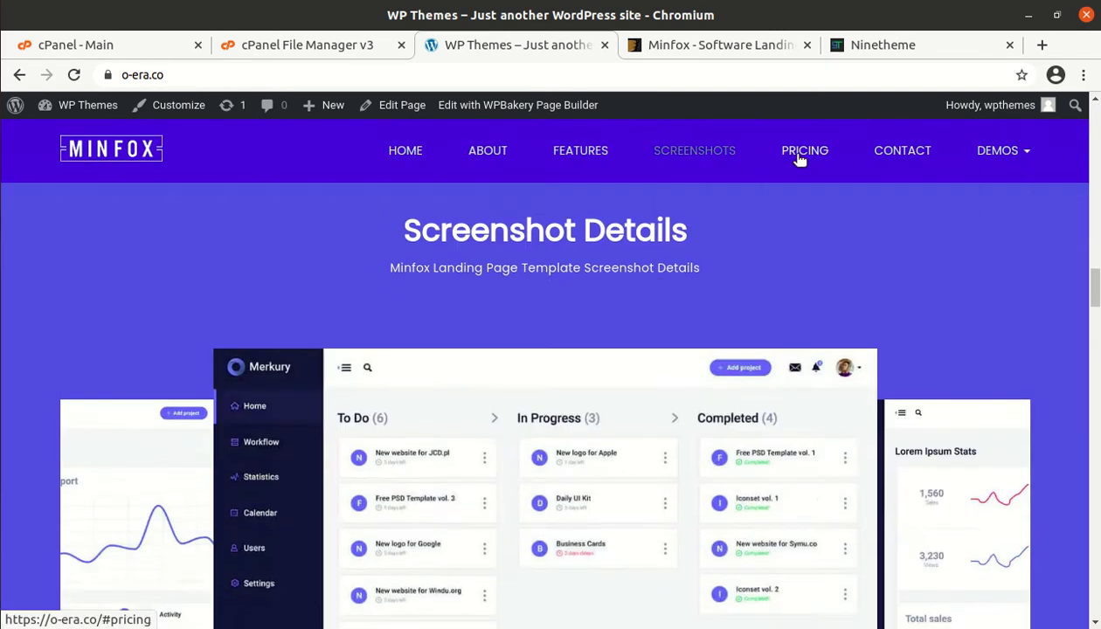
left_click(915, 153)
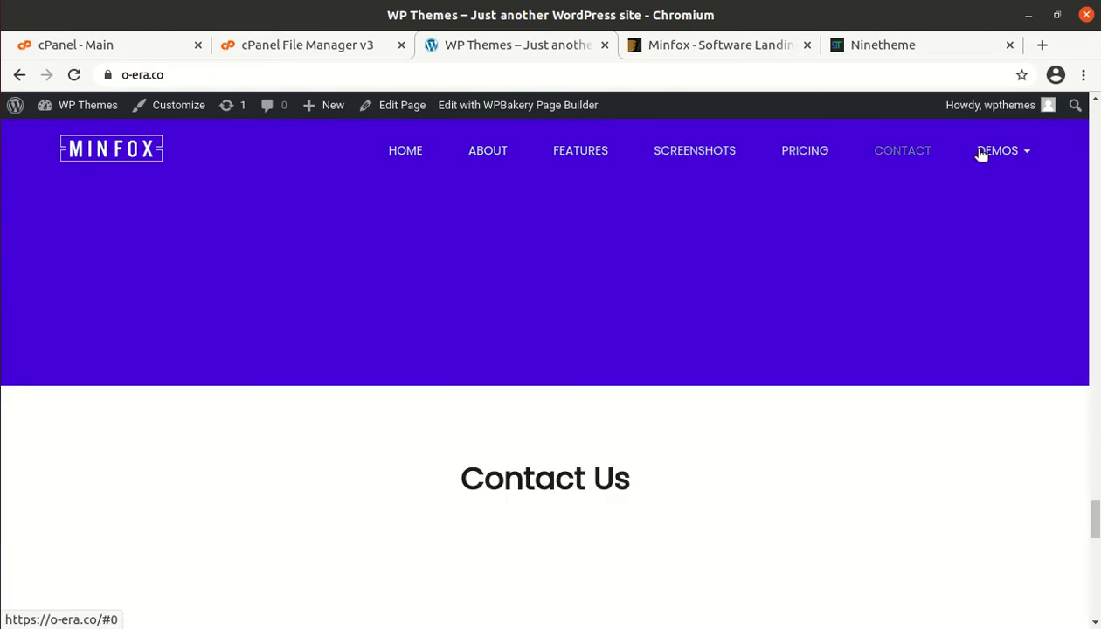
Open the Home 5 demo, look through its sections down to Screenshot Details, and return to the site's main home page
mouse_move(992, 156)
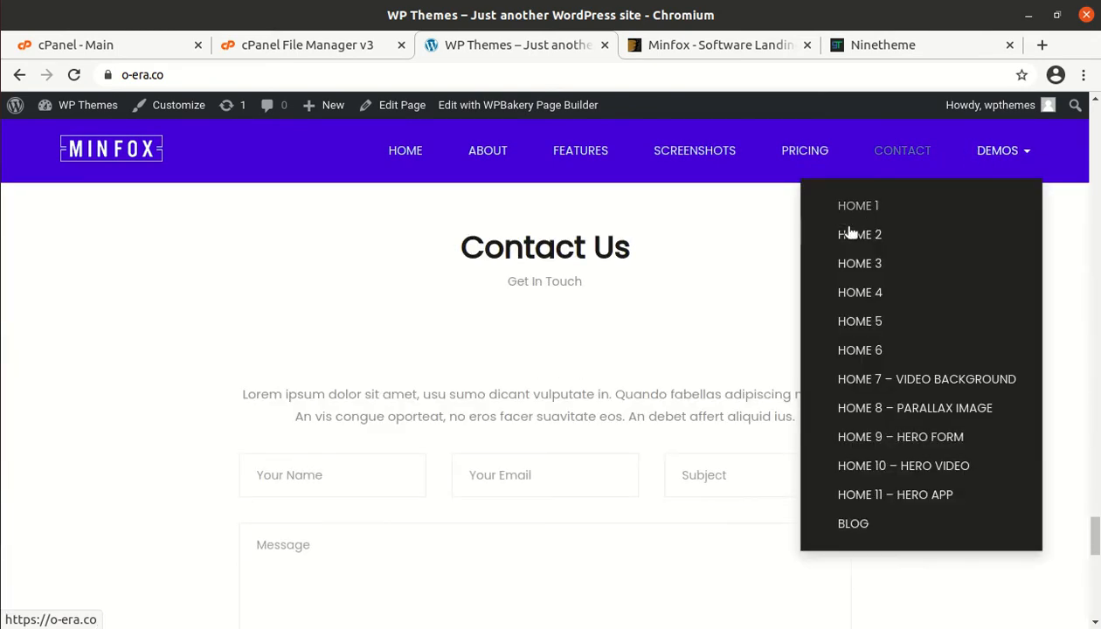
left_click(859, 321)
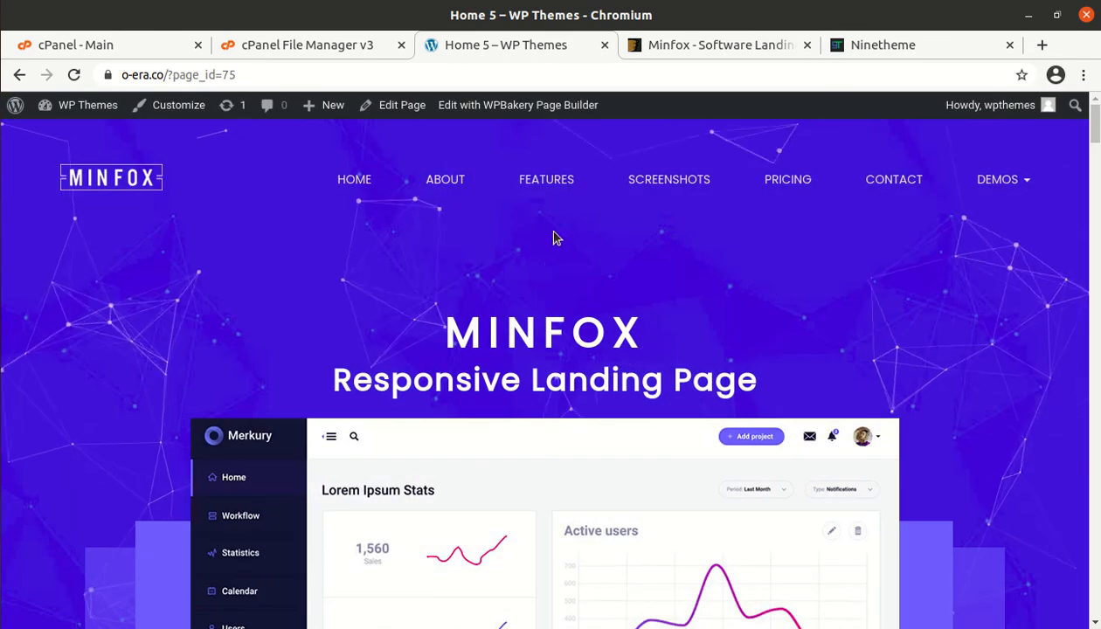
scroll(530, 224, "down", 8)
scroll(528, 224, "down", 6)
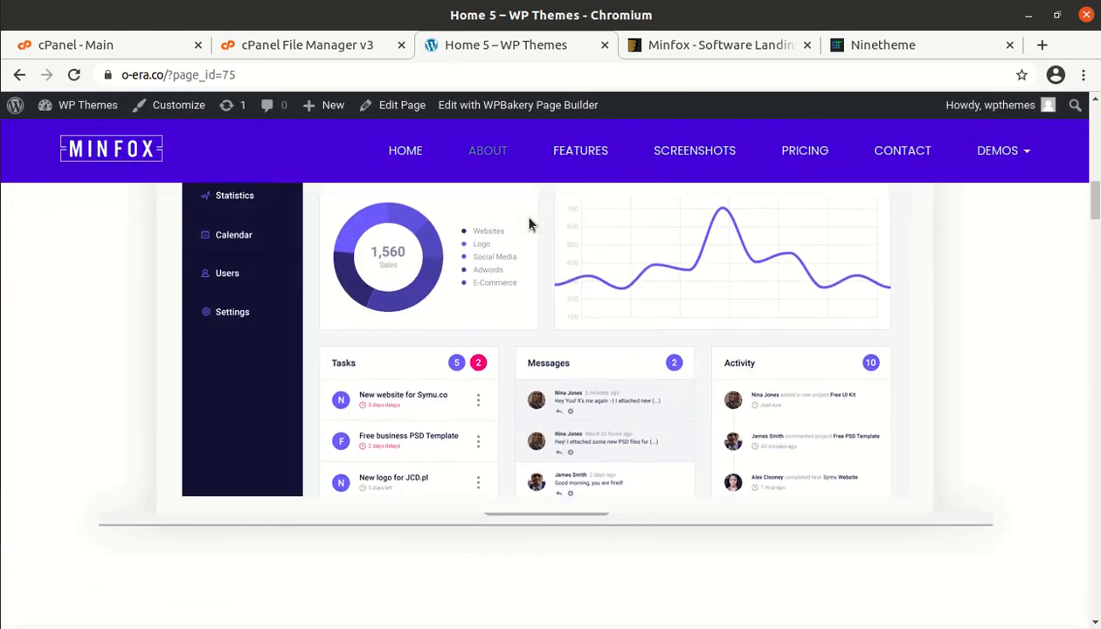
scroll(528, 224, "down", 6)
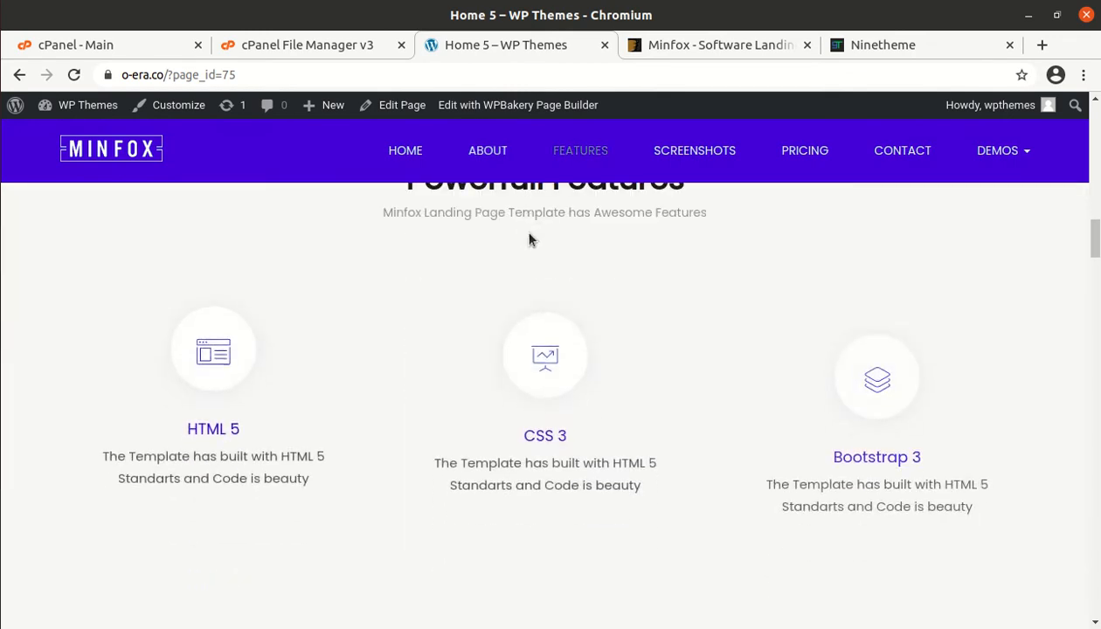
scroll(511, 243, "down", 6)
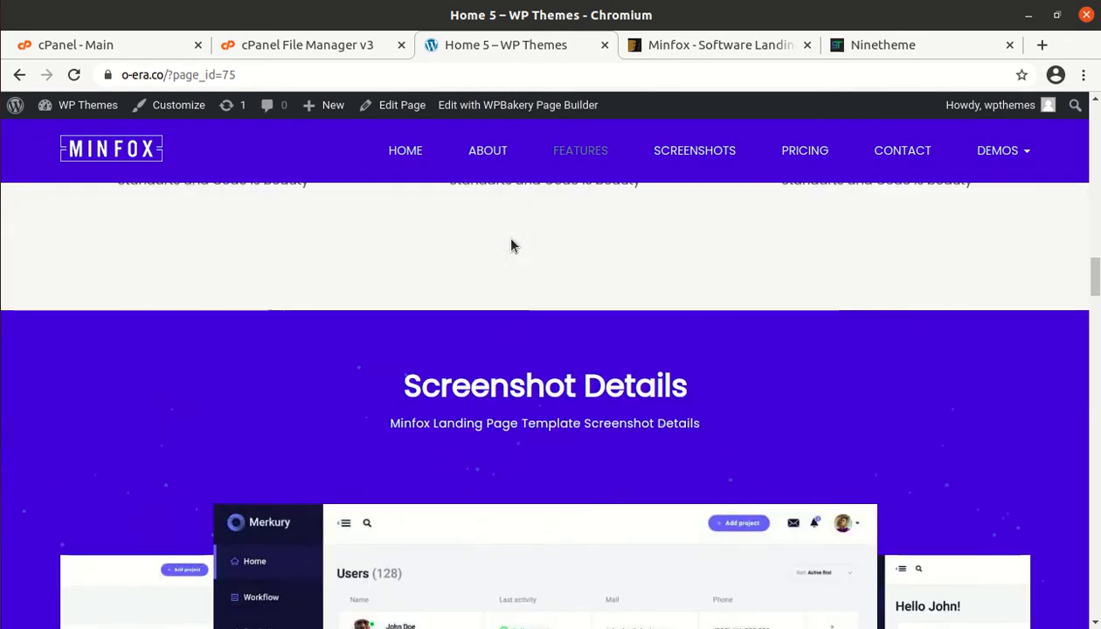
scroll(511, 243, "down", 3)
left_click(395, 152)
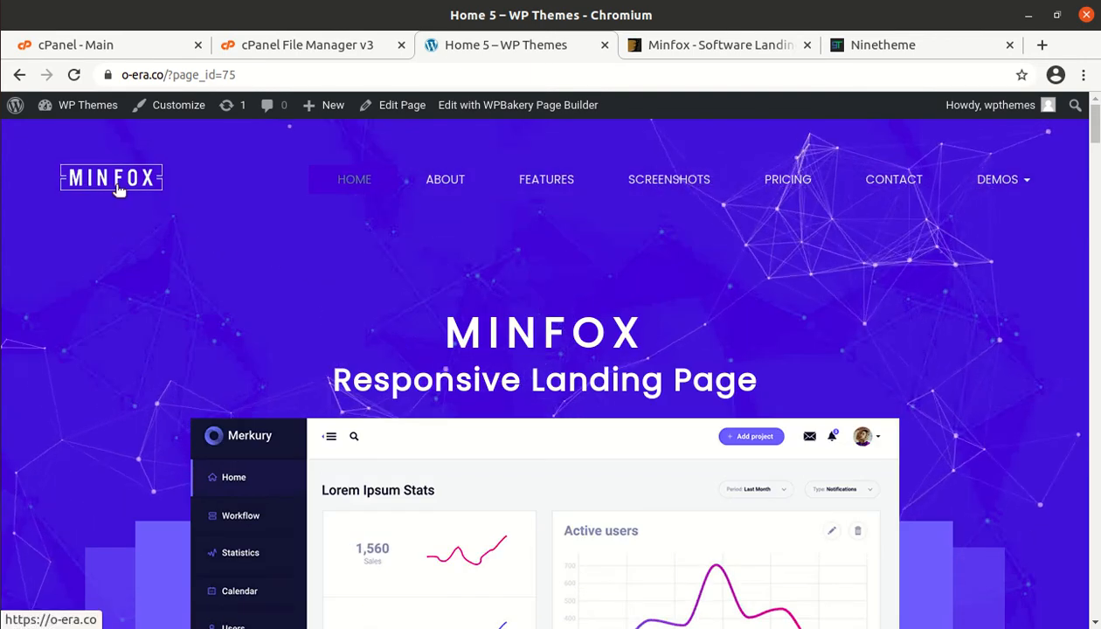
left_click(118, 190)
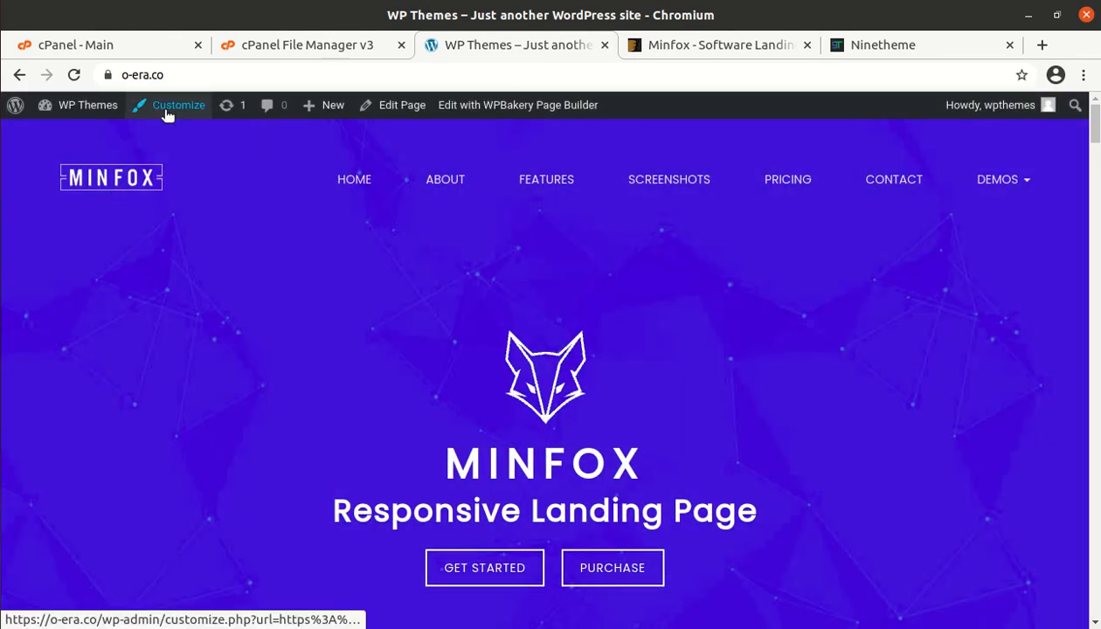
Go to the WordPress dashboard, open All Price Items in a separate browser tab and look over the imported price items
mouse_move(74, 112)
left_click(78, 138)
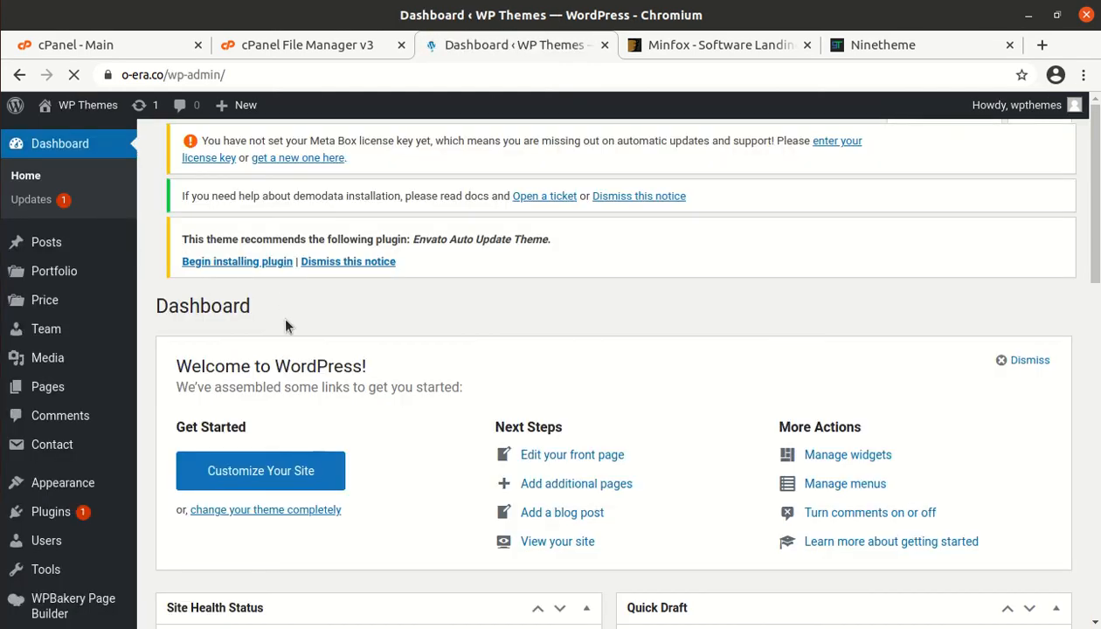
mouse_move(48, 242)
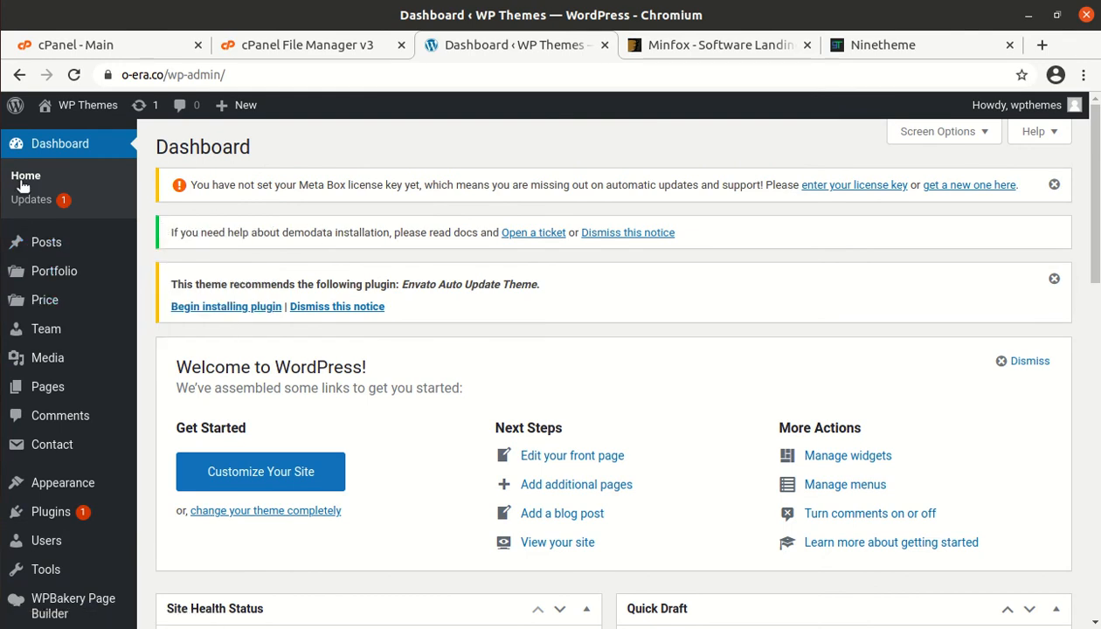
mouse_move(113, 278)
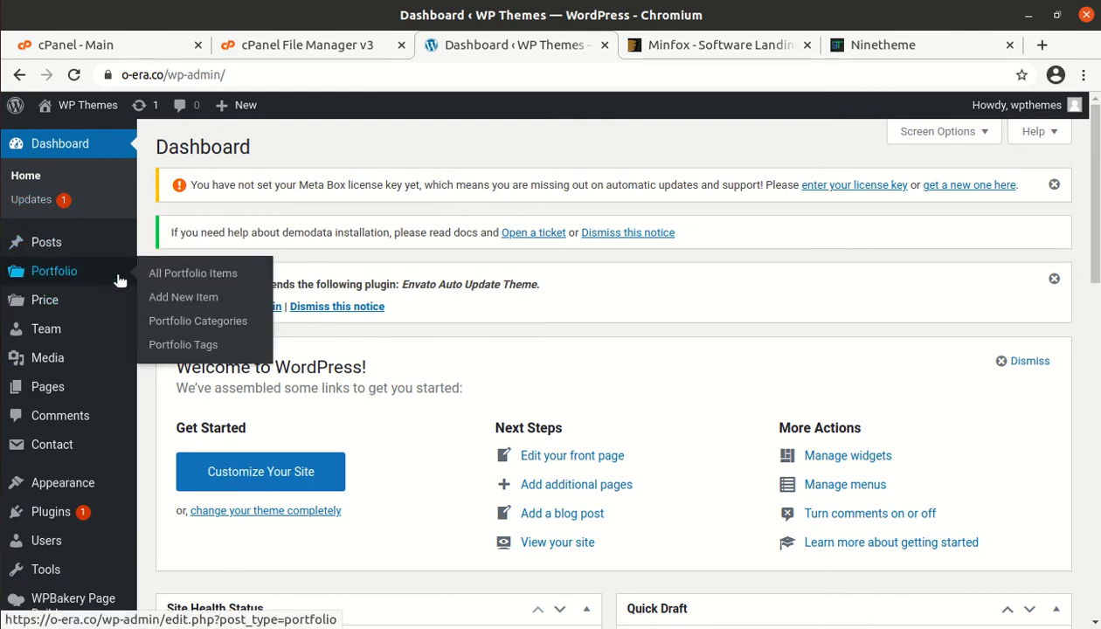
mouse_move(39, 304)
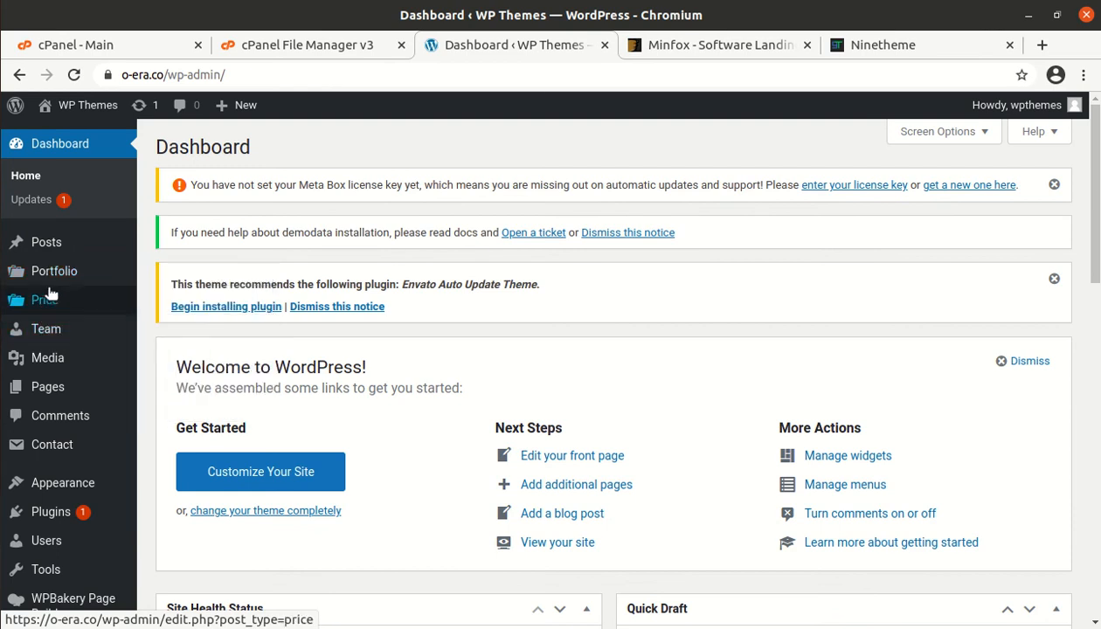
middle_click(177, 310)
left_click(560, 45)
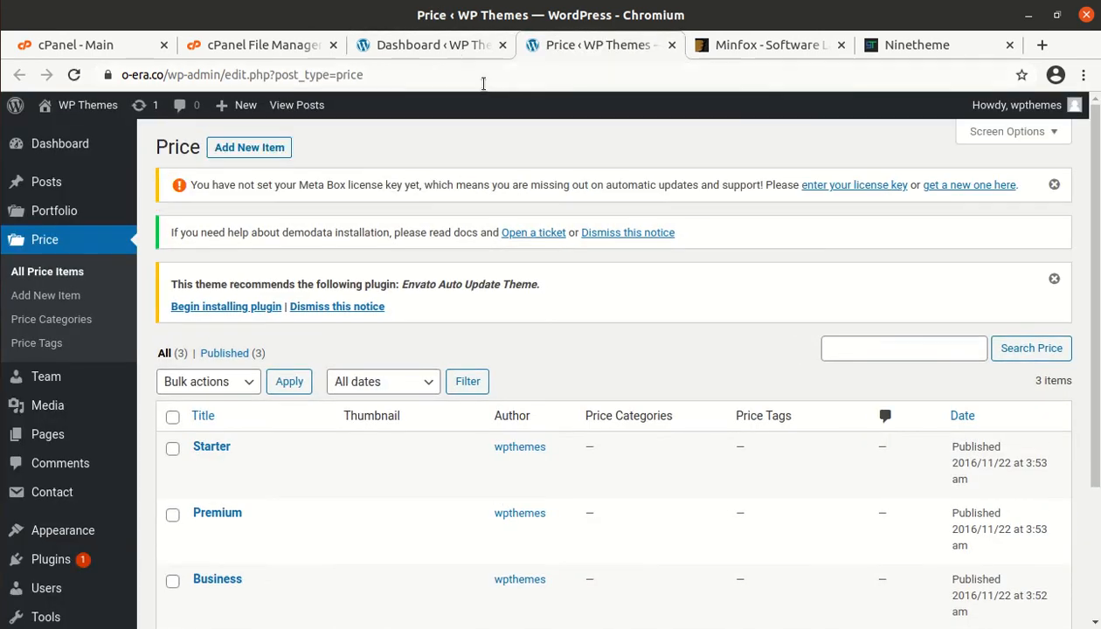
scroll(454, 227, "down", 3)
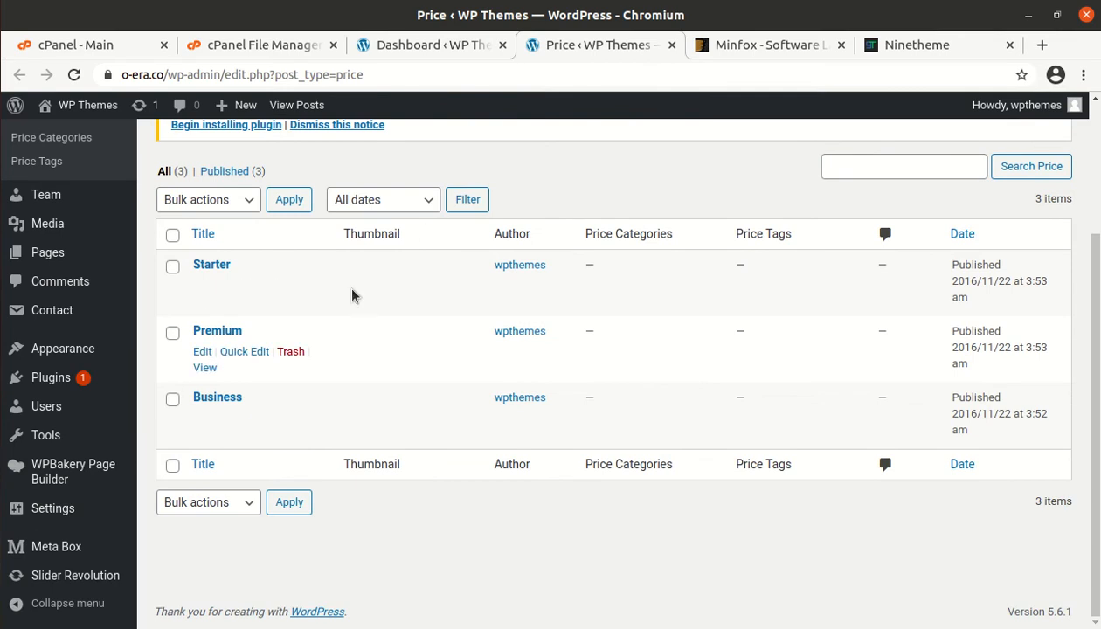
Return to the dashboard and examine the admin entries for Team, Media, Appearance and WPBakery Page Builder
left_click(446, 49)
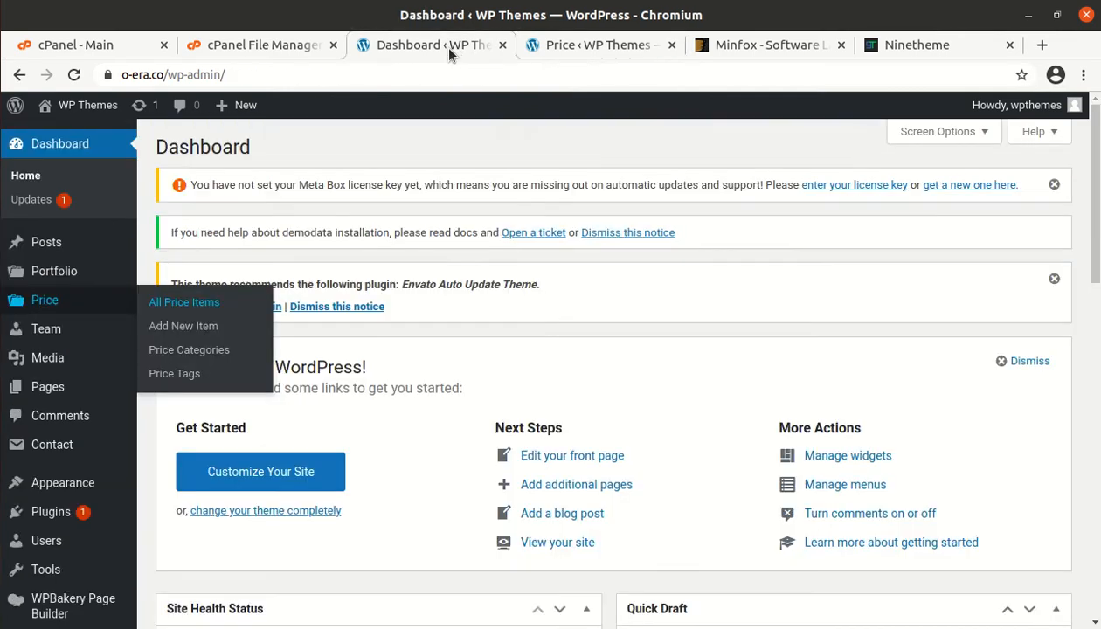
mouse_move(63, 334)
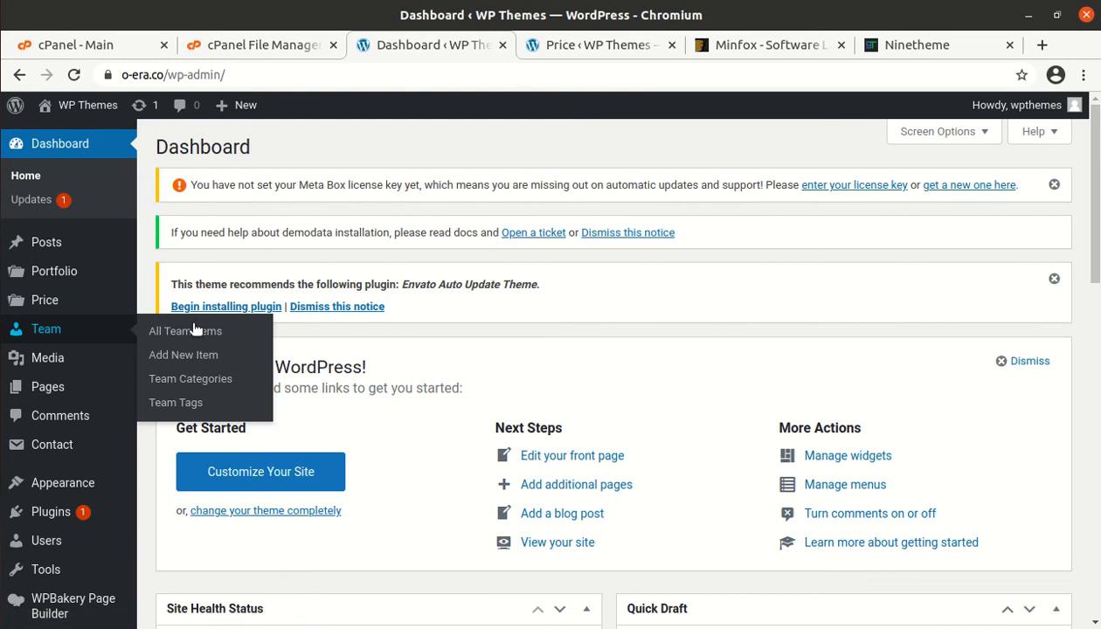
mouse_move(81, 362)
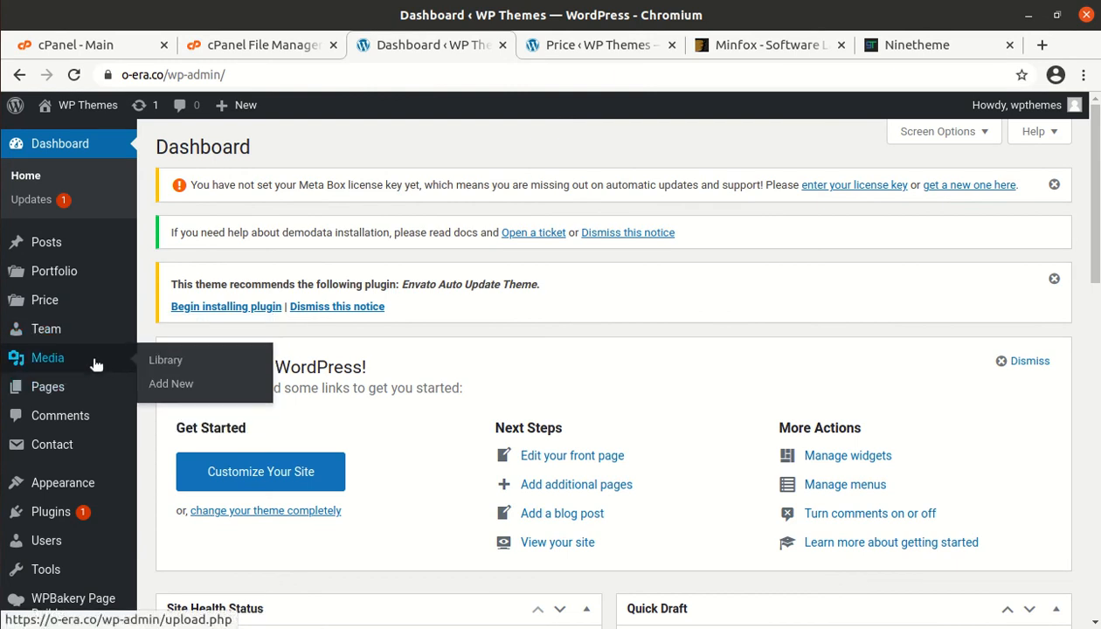
scroll(63, 434, "down", 3)
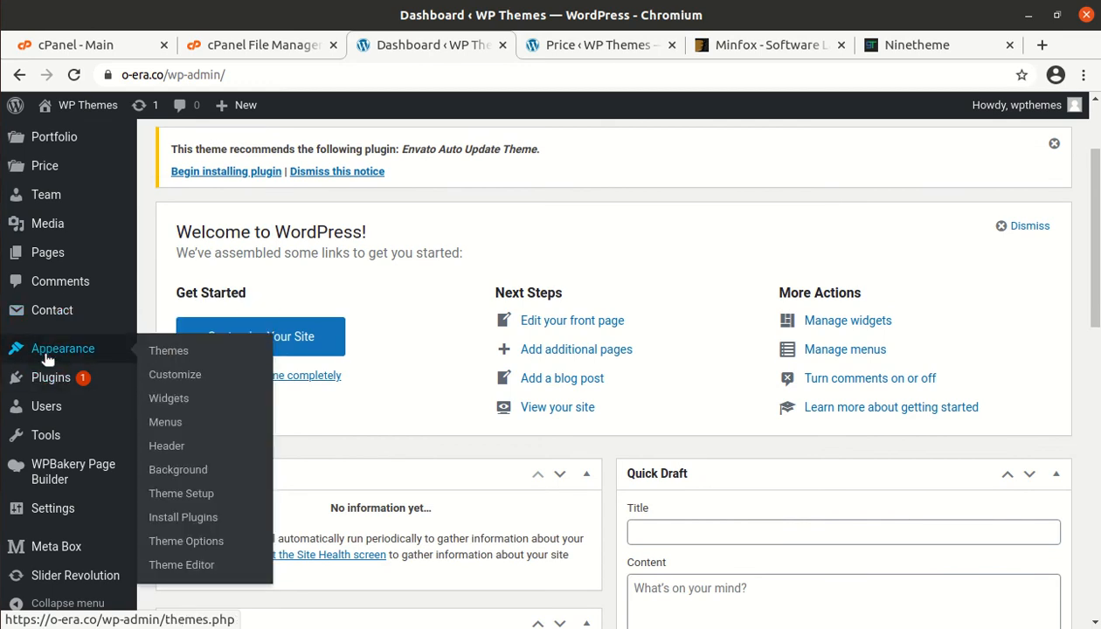
mouse_move(47, 414)
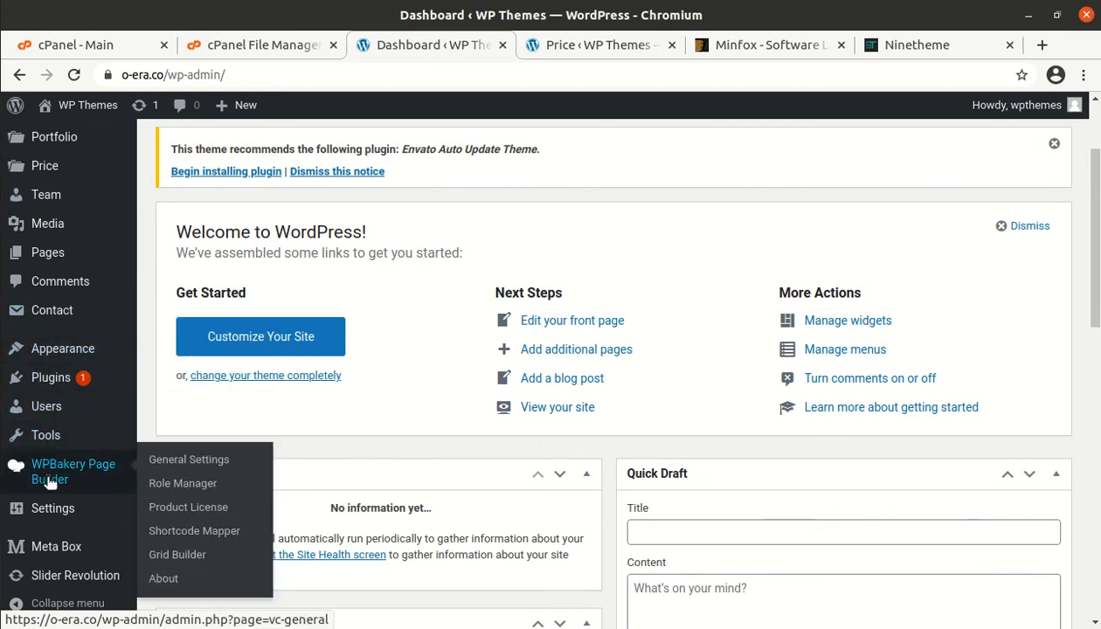
scroll(54, 539, "down", 4)
mouse_move(54, 539)
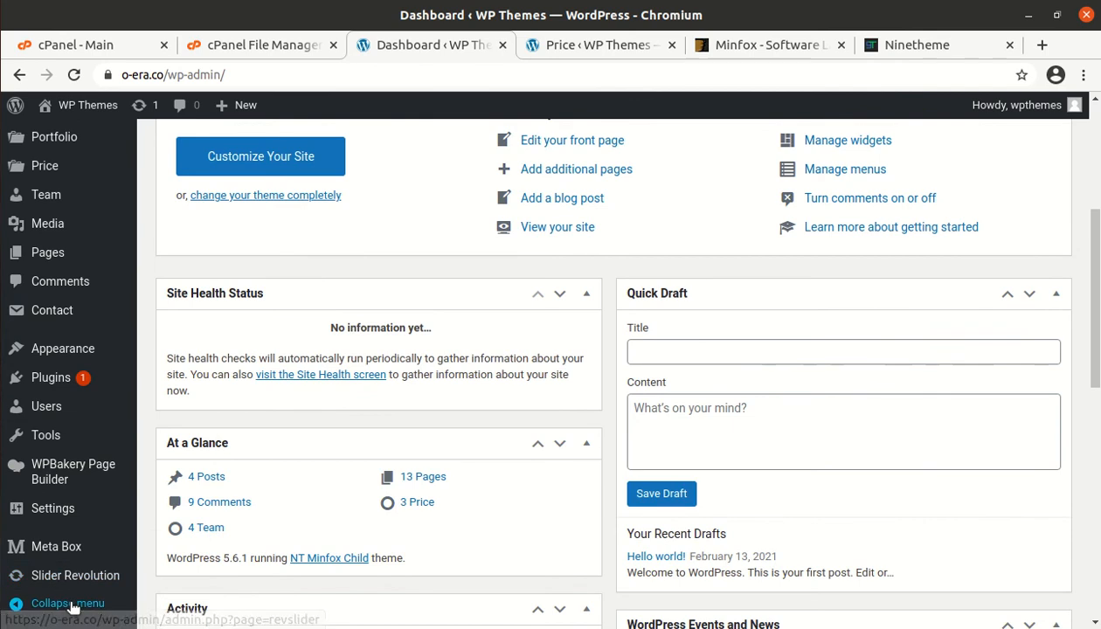
Open the theme customizer to view its sections, and close it to return to the dashboard
mouse_move(56, 515)
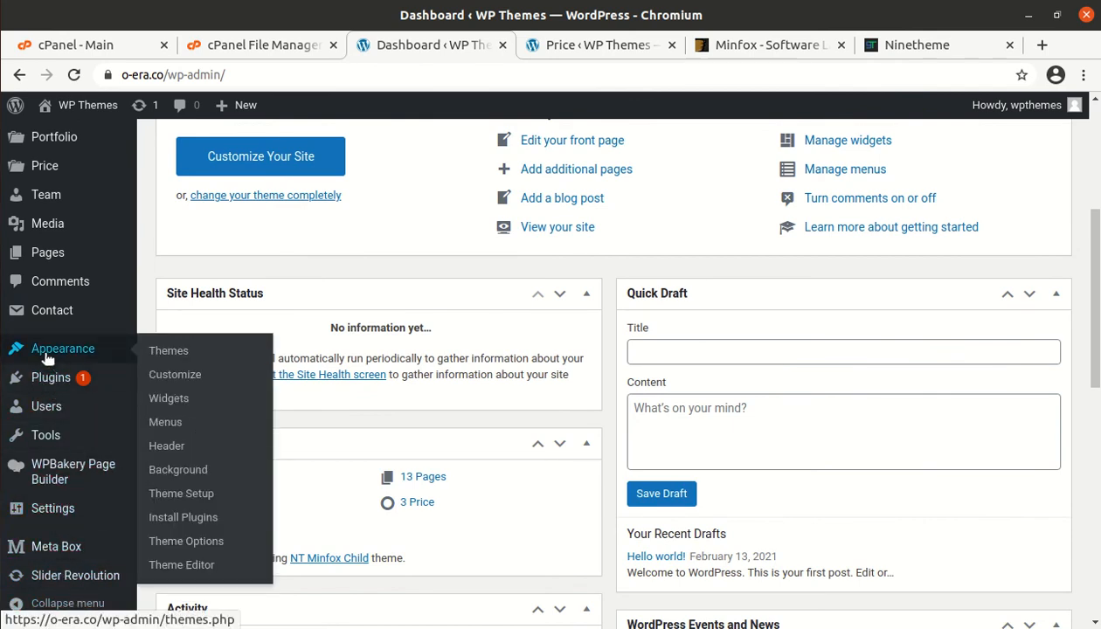
left_click(174, 379)
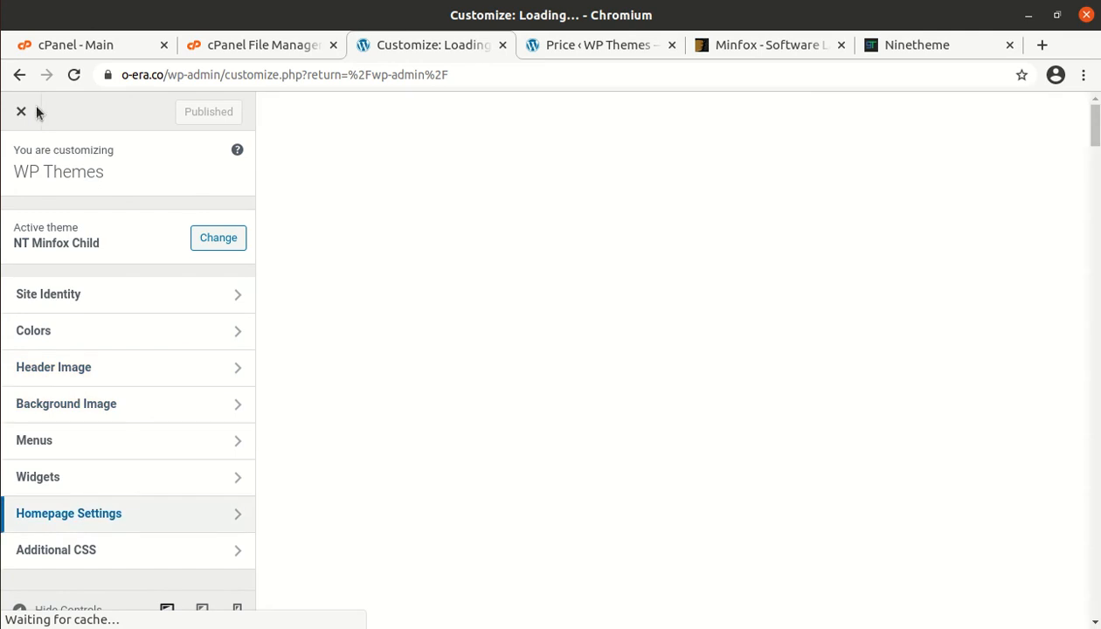
left_click(24, 114)
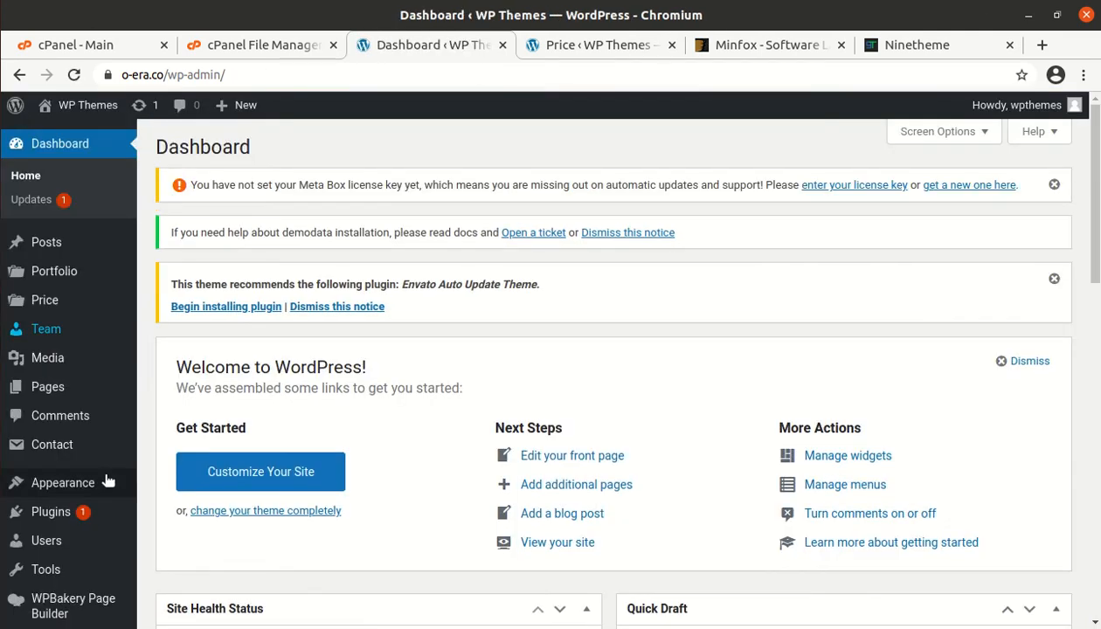
Open the Minfox Theme Options page and look over its list of sections from Google Fonts to Footer
mouse_move(145, 478)
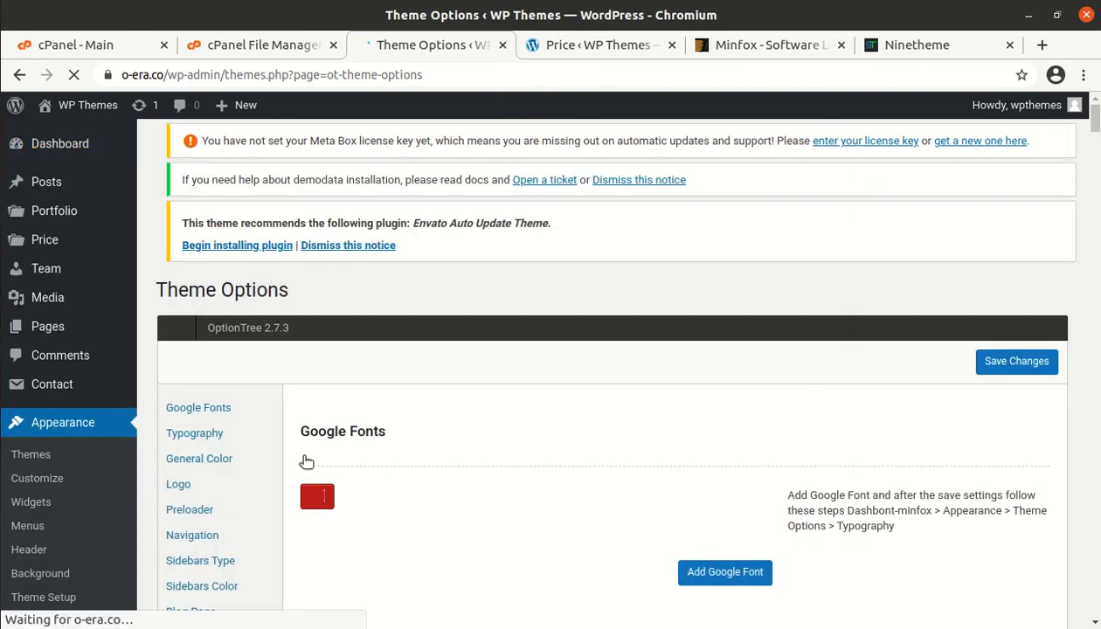
scroll(415, 333, "down", 3)
scroll(324, 279, "down", 8)
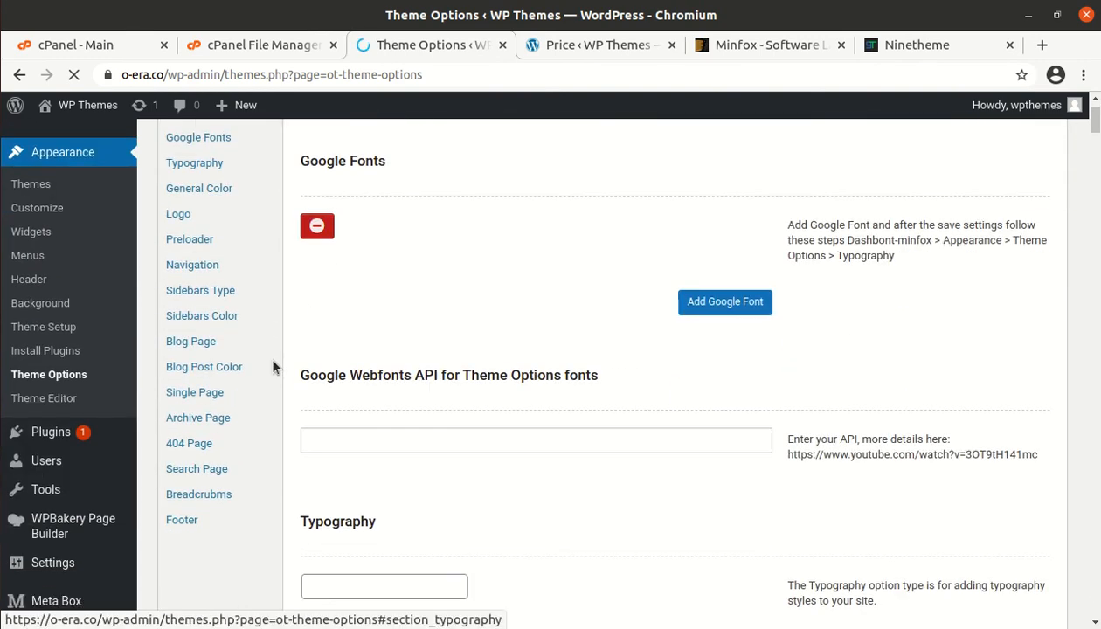
scroll(283, 405, "up", 9)
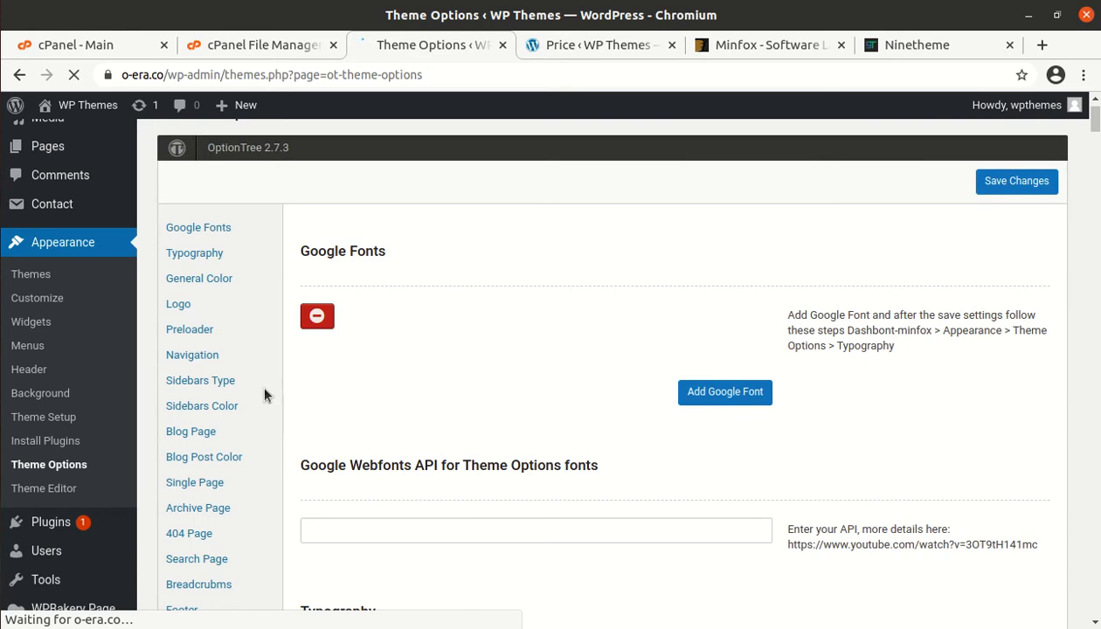
scroll(305, 297, "down", 2)
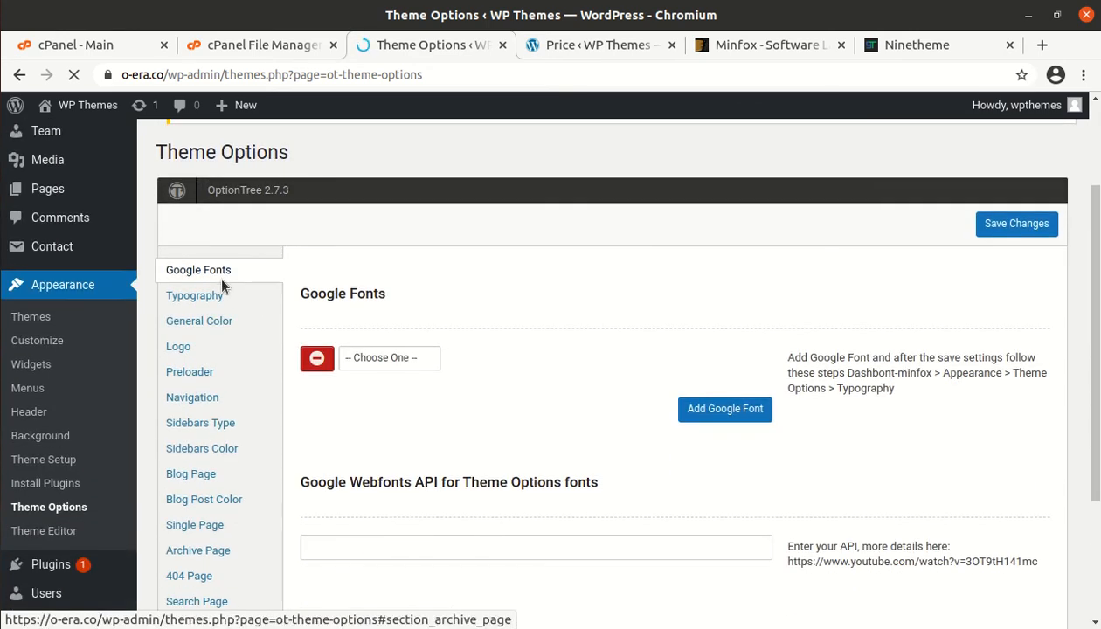
scroll(697, 293, "down", 2)
View the Typography, General Color and Logo sections of the theme options, including the logo image settings
left_click(195, 207)
left_click(199, 246)
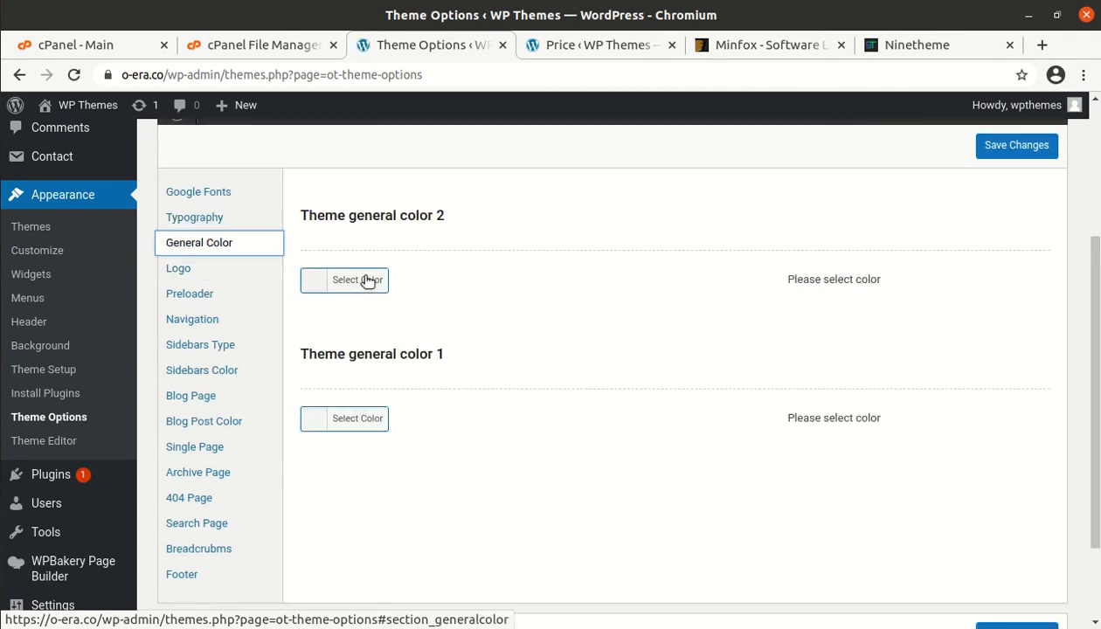
left_click(185, 270)
scroll(559, 288, "down", 3)
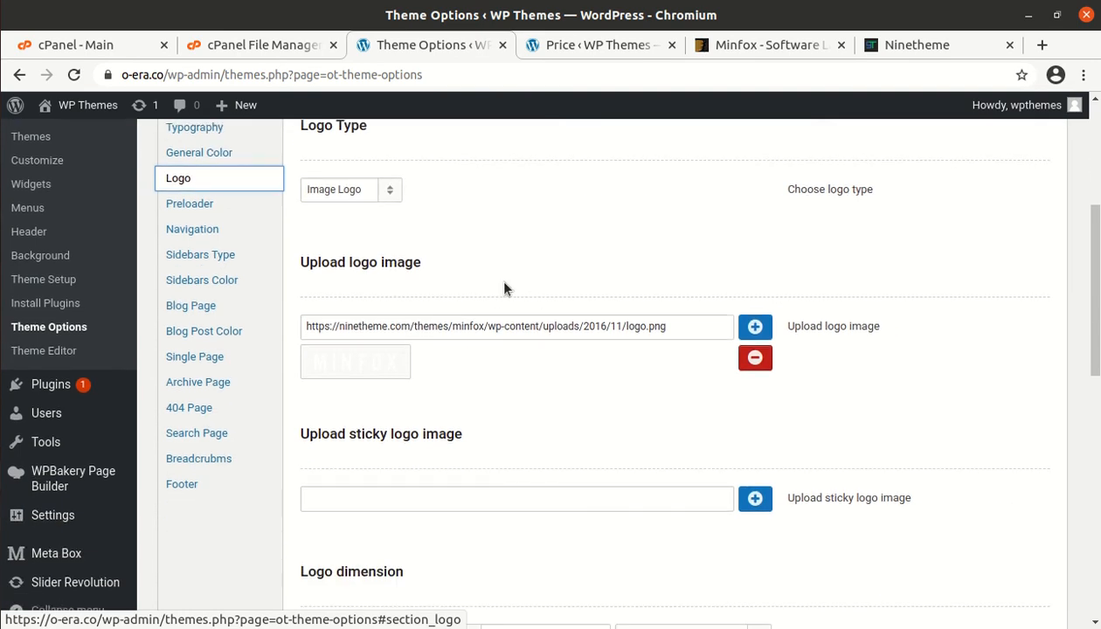
scroll(524, 314, "up", 3)
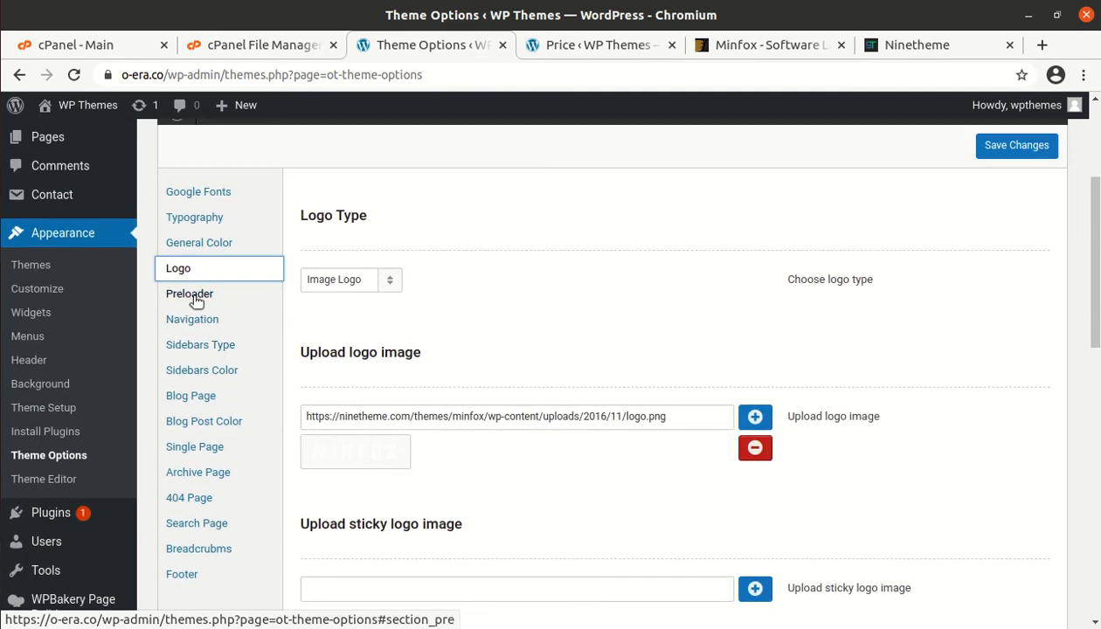
View the Preloader, Navigation and Sidebars Type sections, including the blog and default page layout choices
left_click(194, 297)
left_click(200, 320)
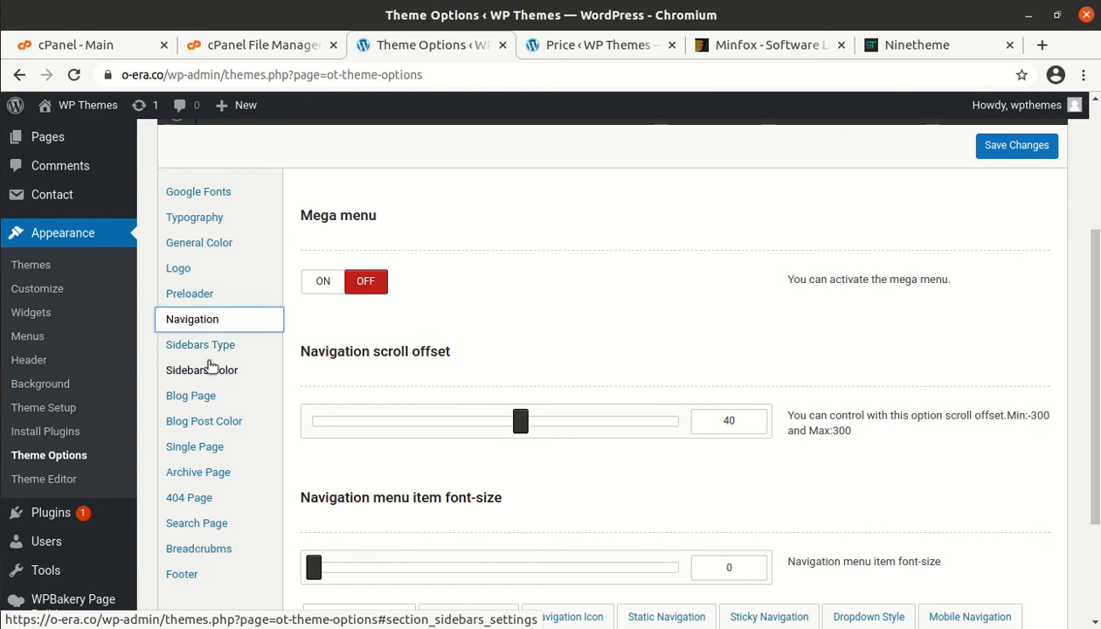
left_click(207, 346)
scroll(218, 384, "down", 2)
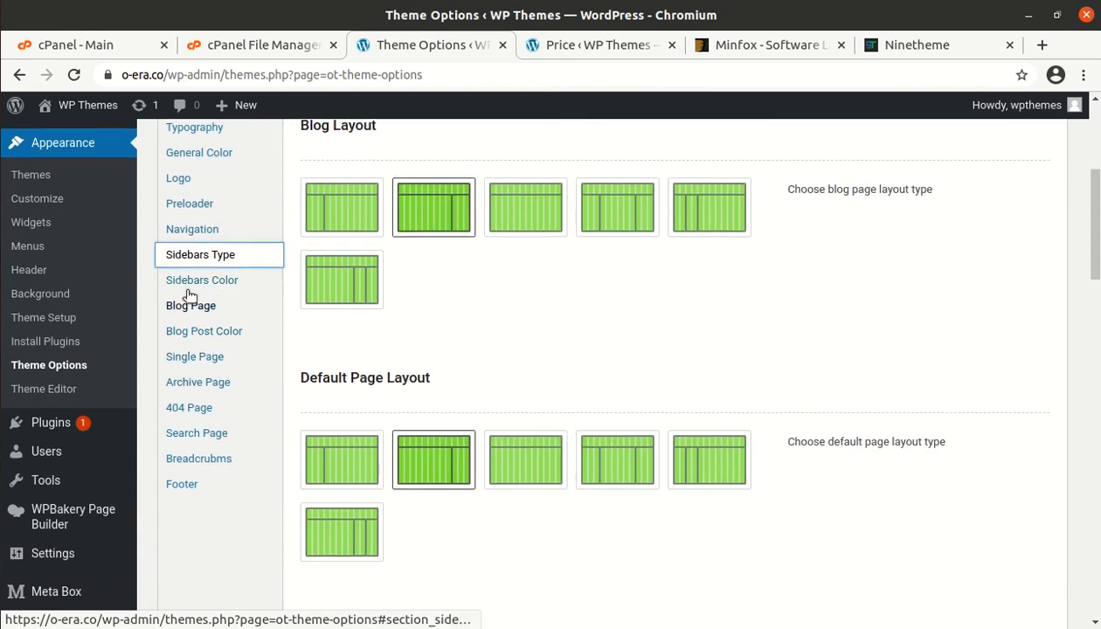
View the Sidebars Color, Blog Page, Blog Post Color, Single Page and Archive Page sections of the theme options
left_click(198, 281)
left_click(199, 305)
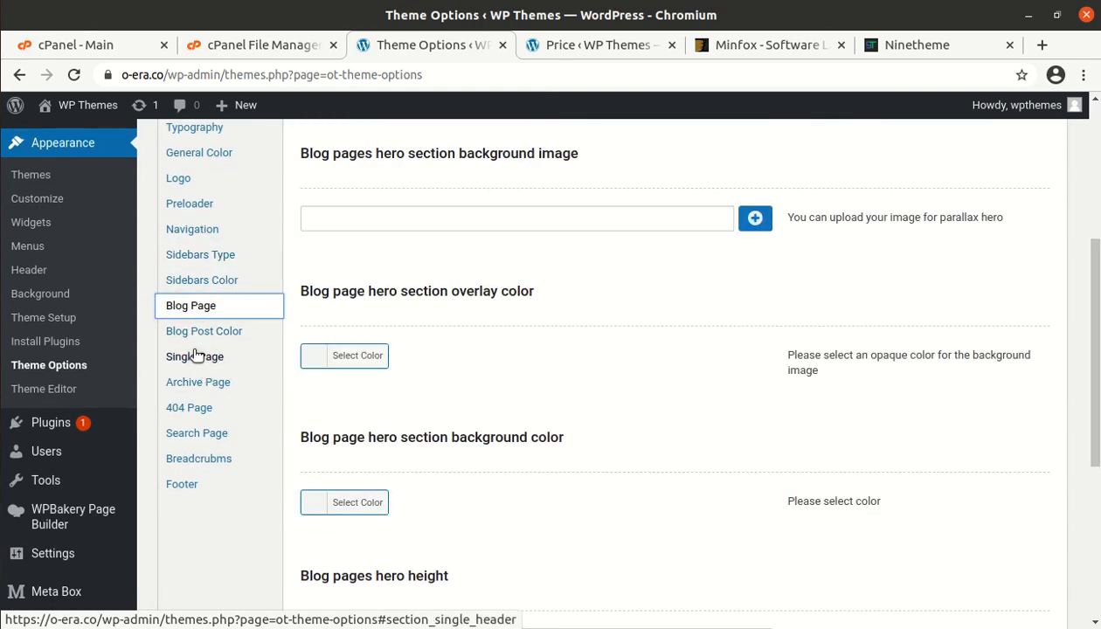
left_click(201, 333)
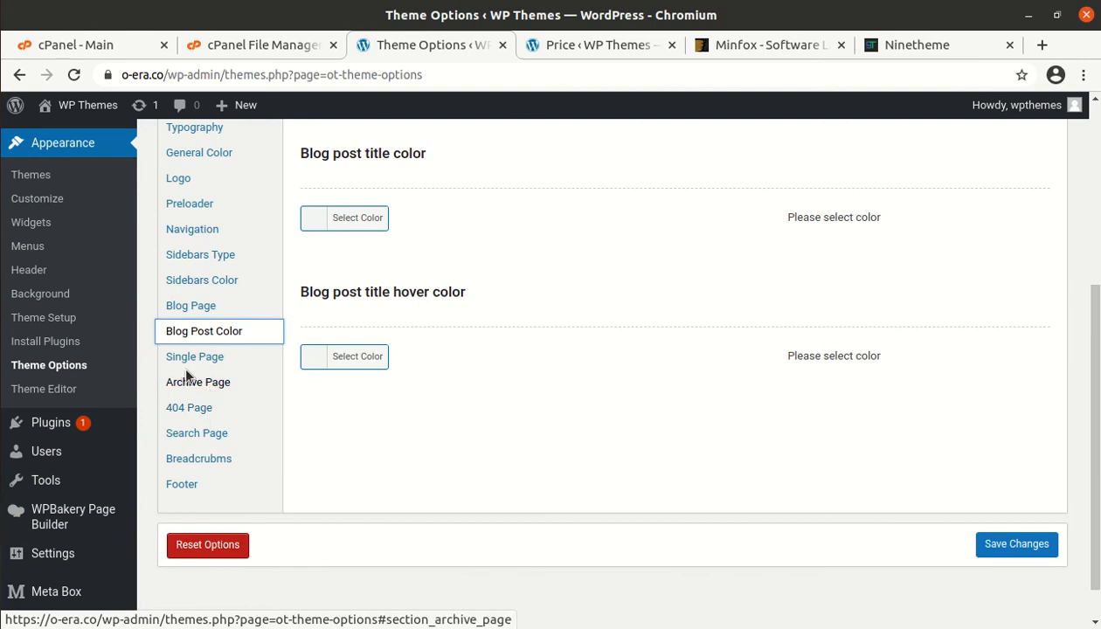
left_click(188, 359)
left_click(166, 384)
View the 404 Page, Search Page, Breadcrumbs and Footer sections of the theme options
left_click(179, 408)
left_click(201, 434)
left_click(194, 459)
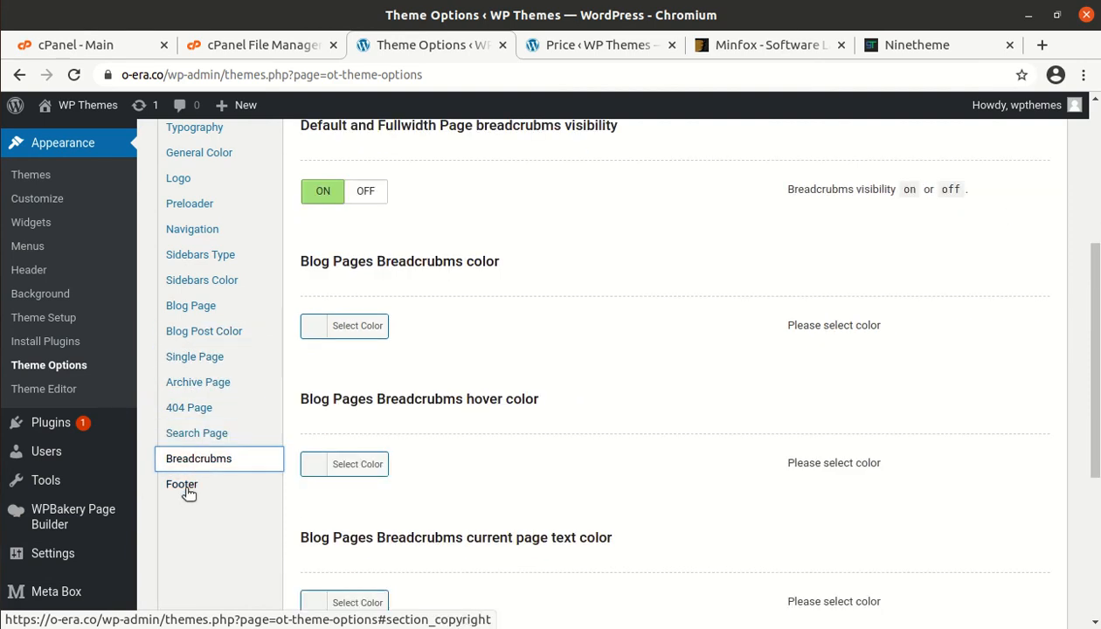
left_click(184, 489)
scroll(412, 467, "up", 5)
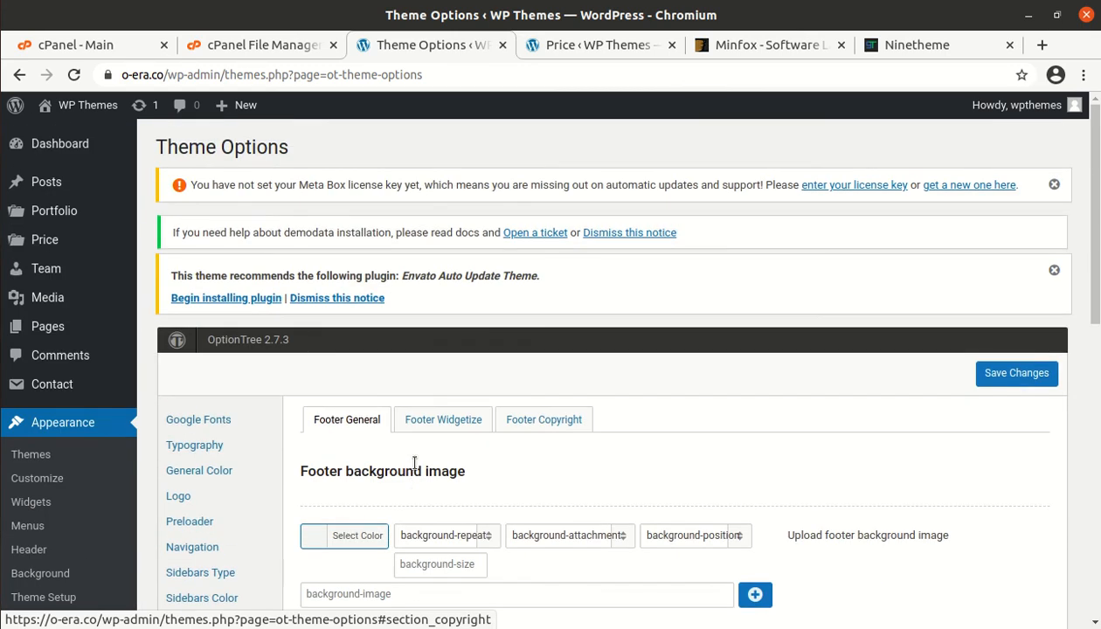
Leave the theme options for the dashboard, visit the live site and open its home page in the WPBakery frontend editor
left_click(45, 145)
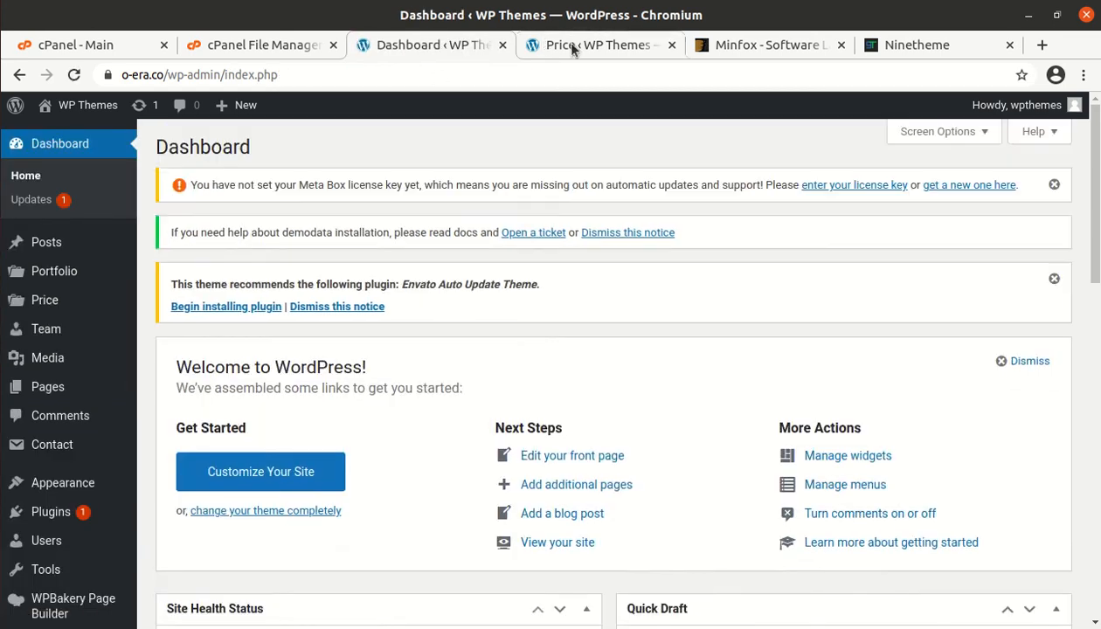
left_click(563, 44)
scroll(297, 193, "up", 4)
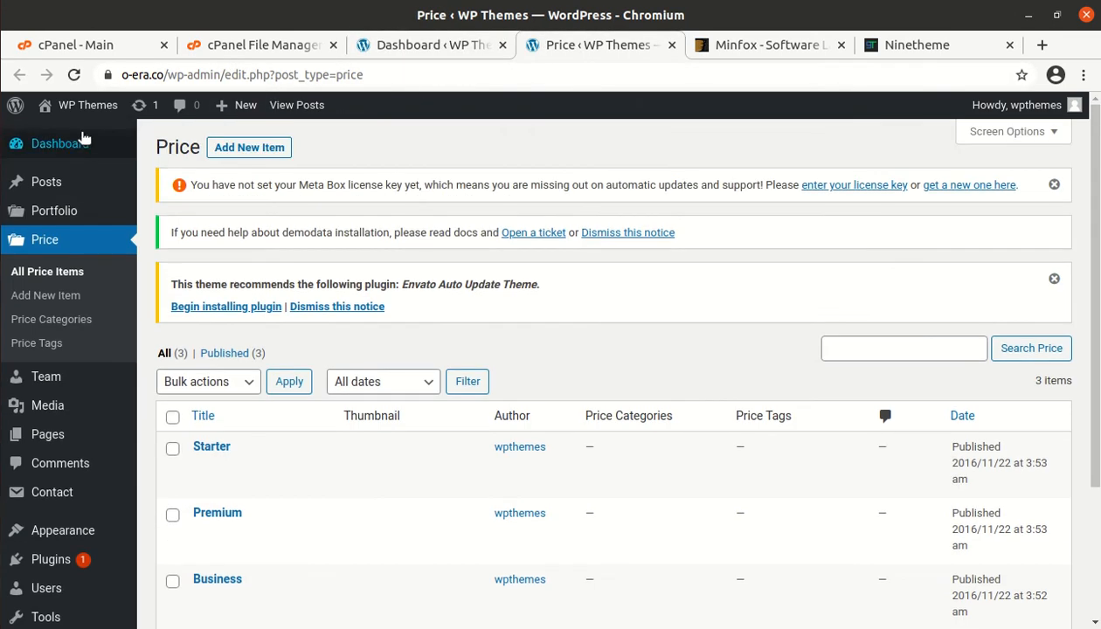
mouse_move(64, 106)
left_click(58, 135)
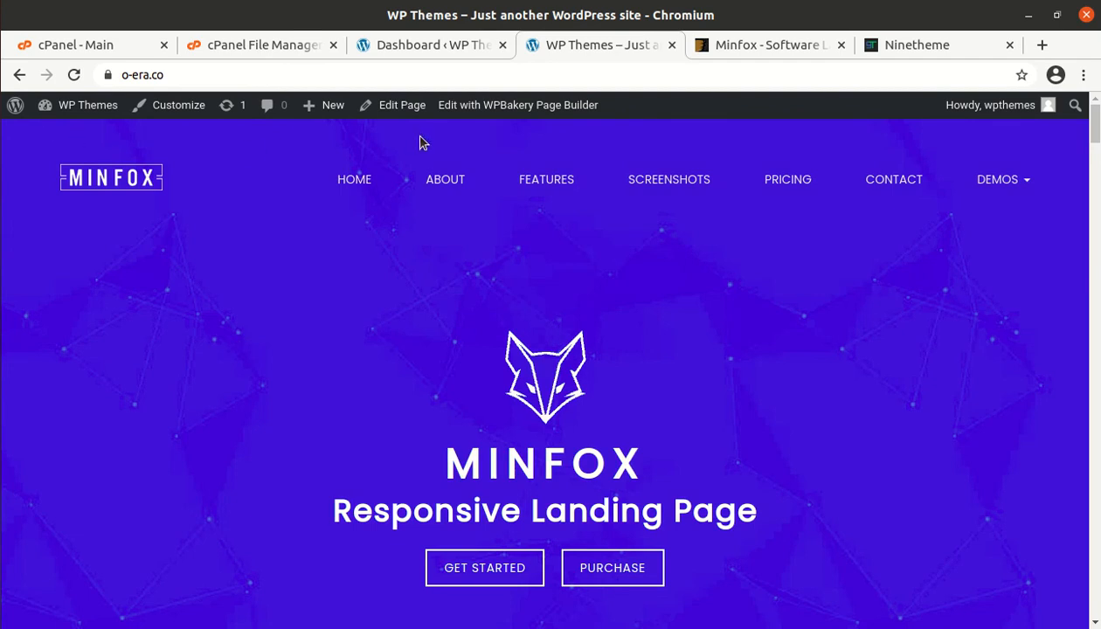
left_click(485, 108)
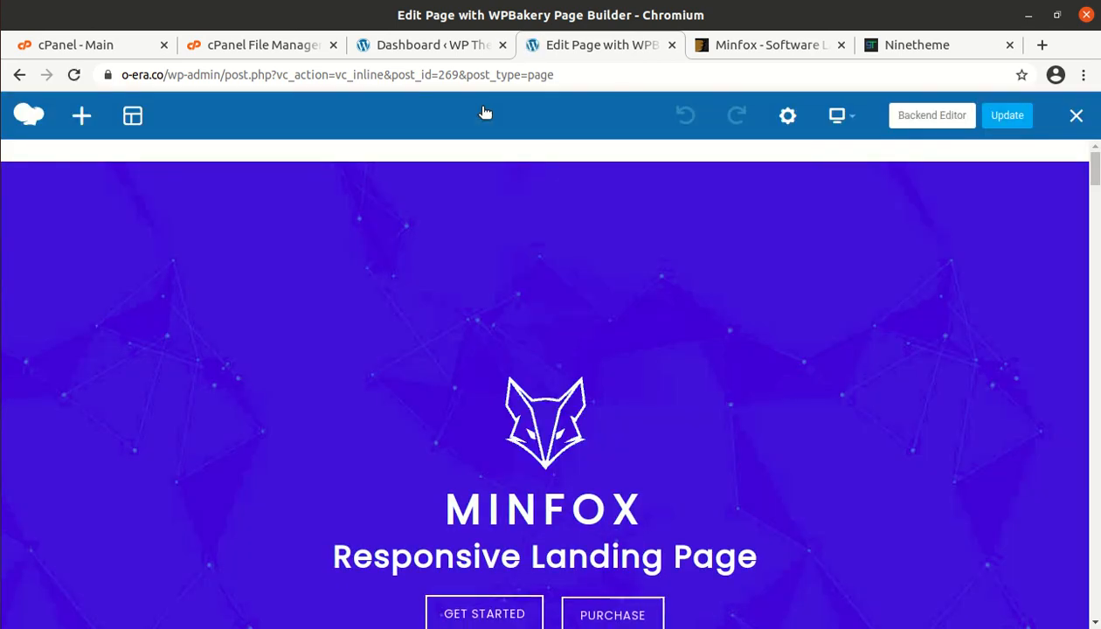
Open the Hero element's settings, review its general options including the heading text, and close them without saving
scroll(374, 322, "down", 3)
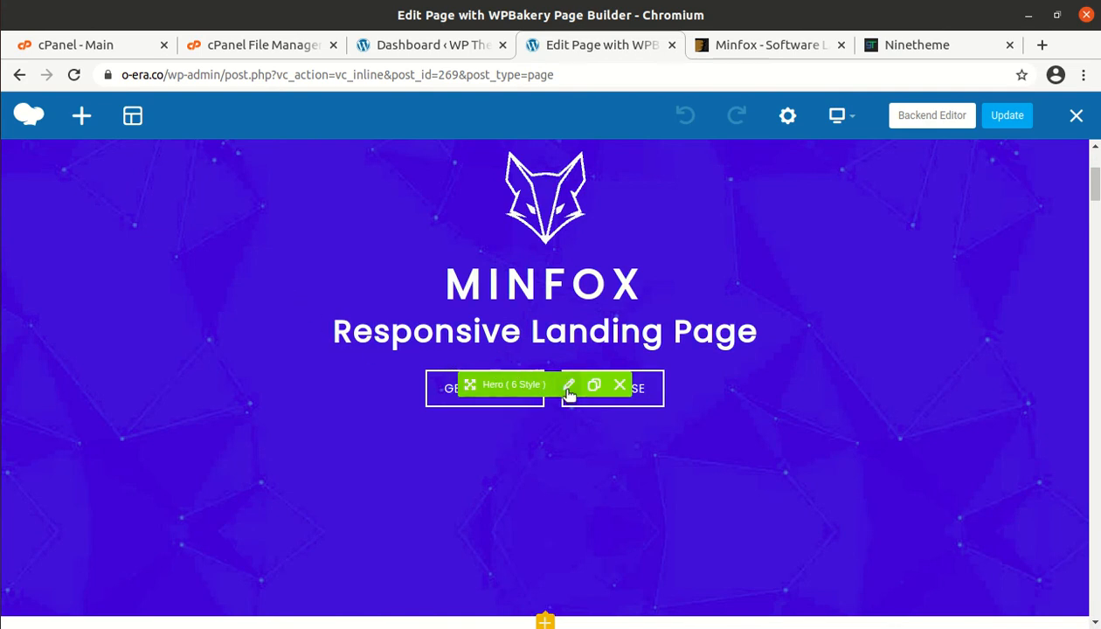
left_click(567, 390)
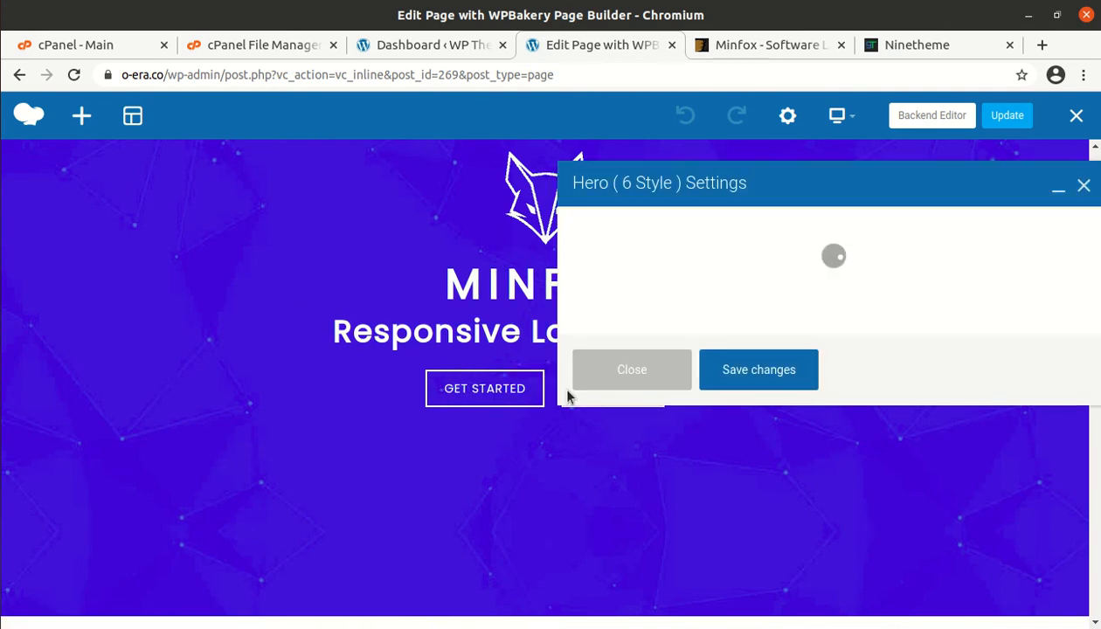
scroll(638, 344, "down", 4)
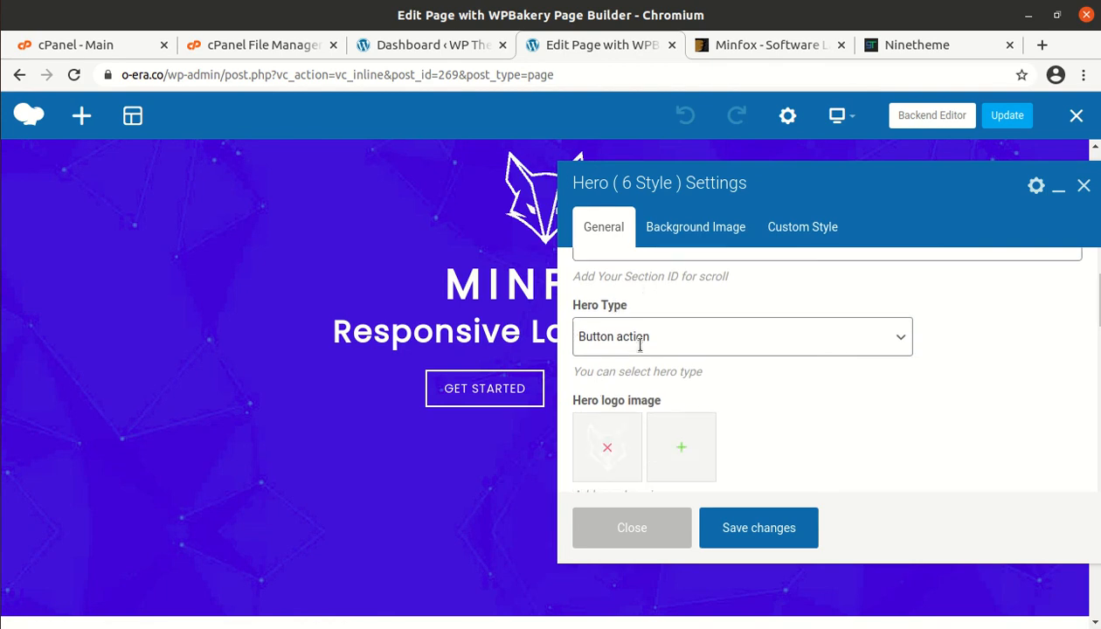
scroll(640, 345, "up", 2)
scroll(640, 348, "down", 5)
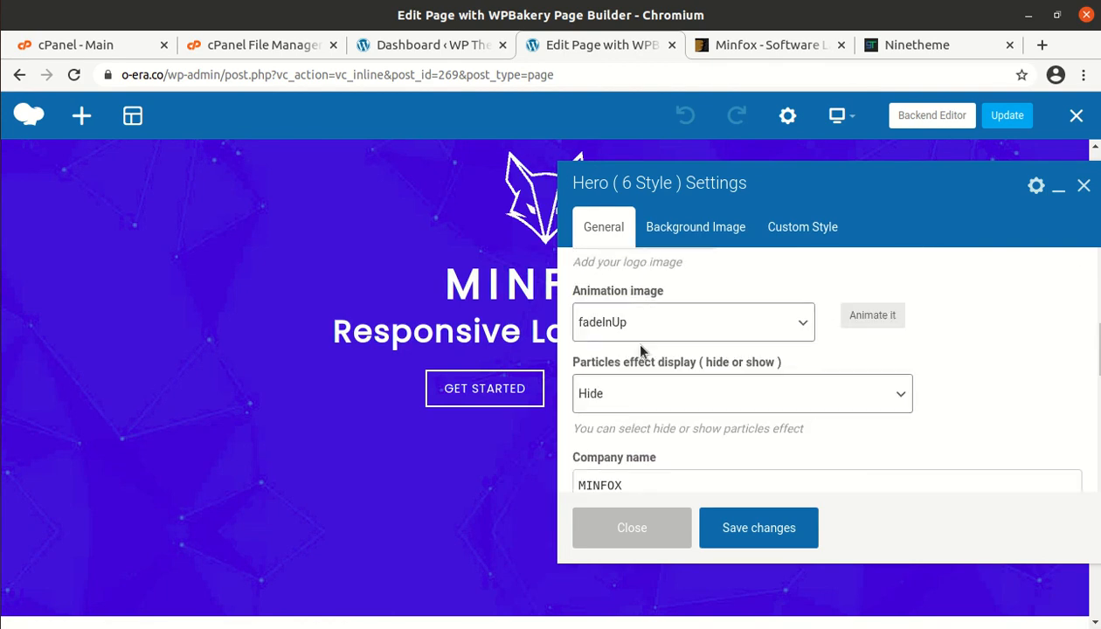
left_click_drag(759, 358, 581, 350)
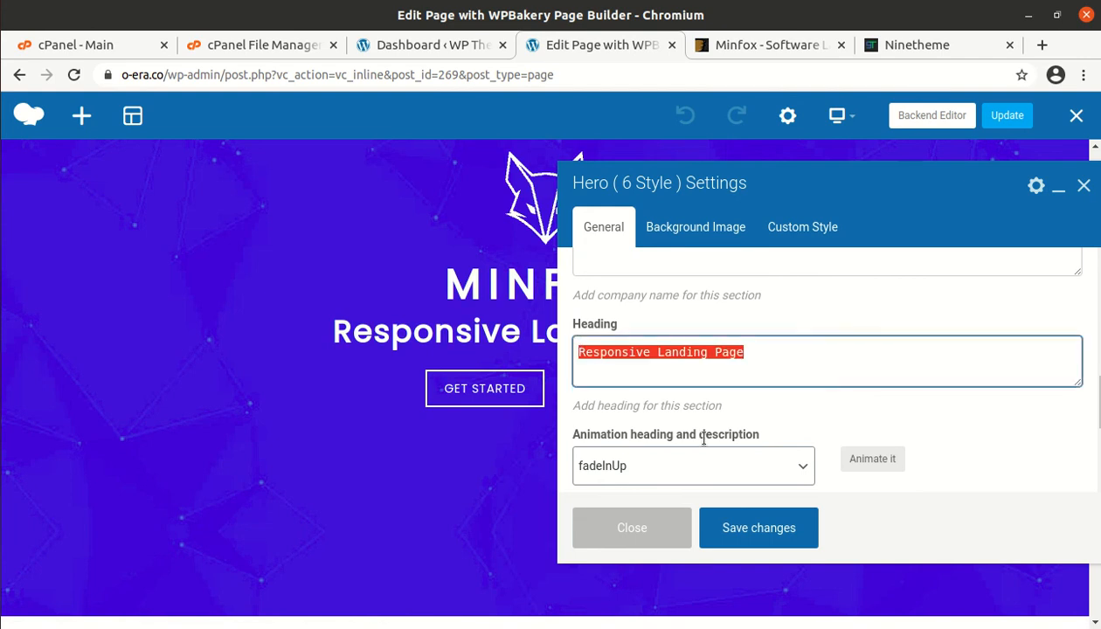
left_click(630, 512)
Open the About Section's settings from the welcome heading area, review its general text fields, and close them without saving
scroll(592, 431, "down", 5)
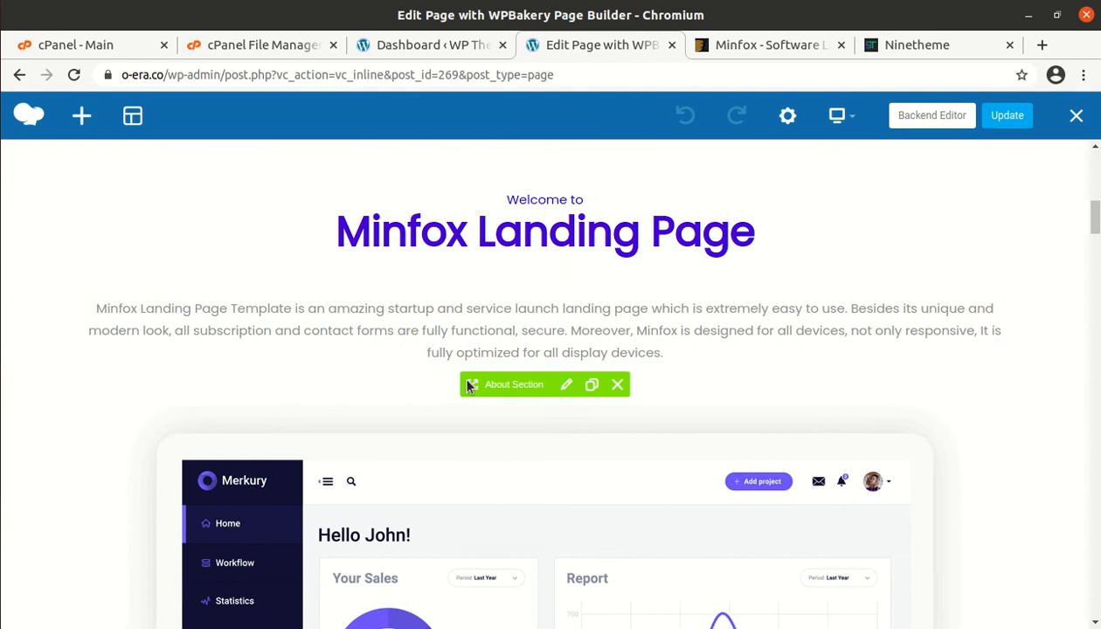
left_click(566, 384)
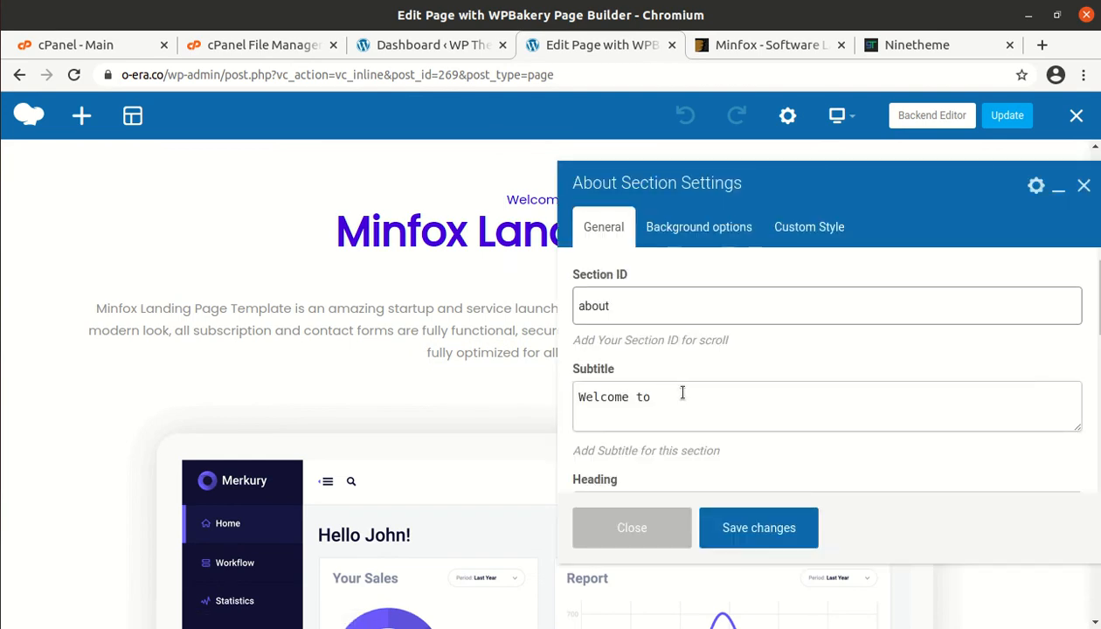
scroll(681, 393, "down", 5)
scroll(681, 393, "up", 2)
left_click_drag(579, 393, 887, 423)
left_click(634, 530)
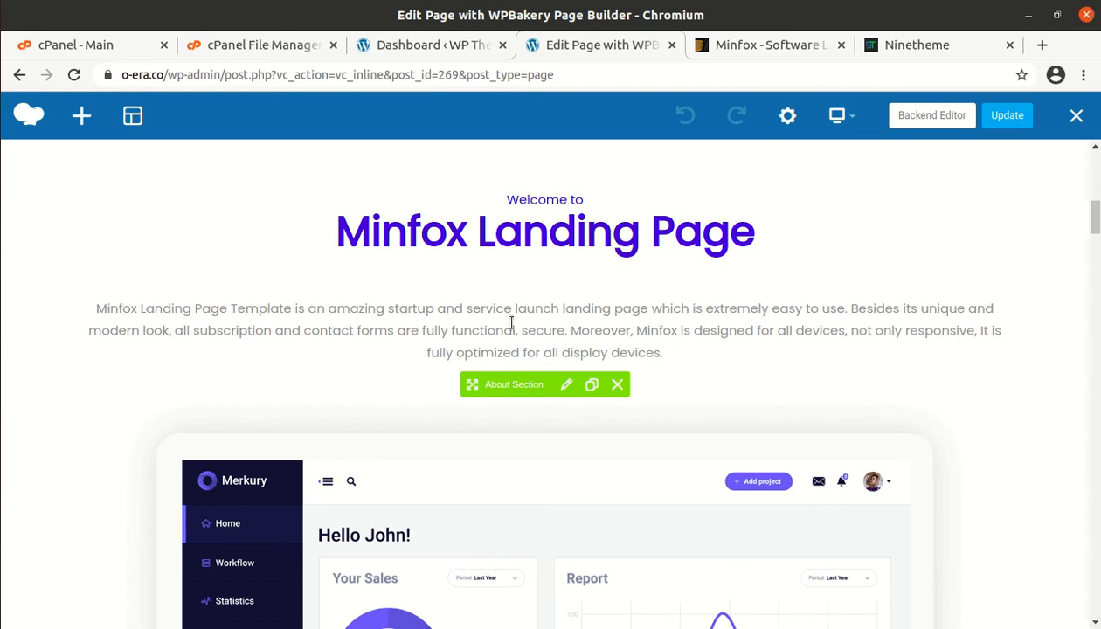
Reopen the About Section's settings to view the About image and its animation option, and close them without saving
scroll(545, 322, "down", 5)
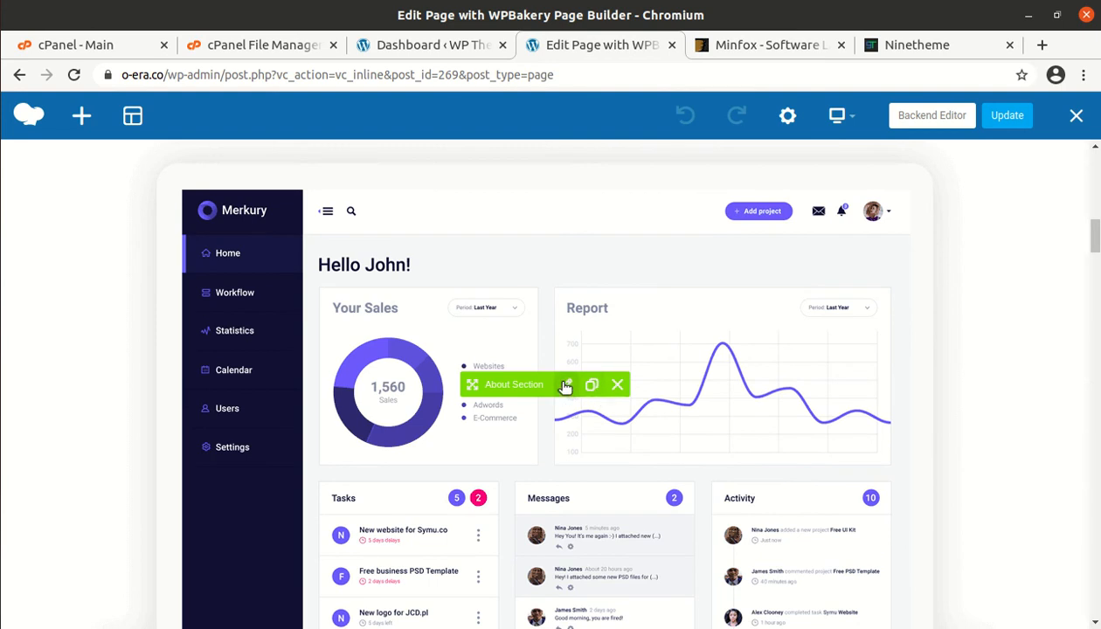
left_click(566, 385)
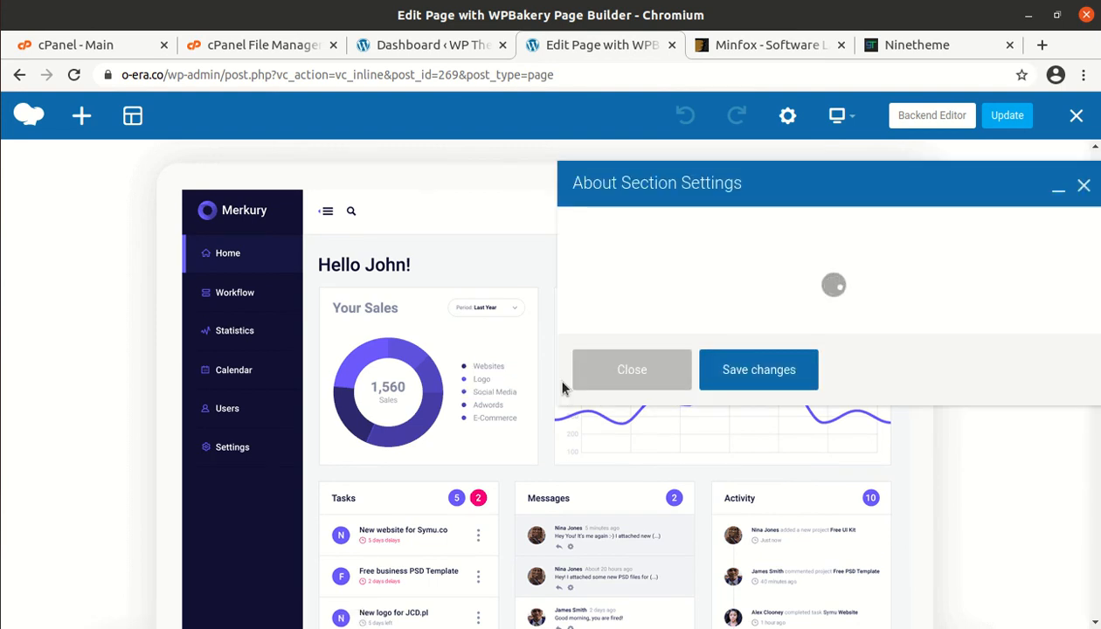
scroll(688, 320, "down", 8)
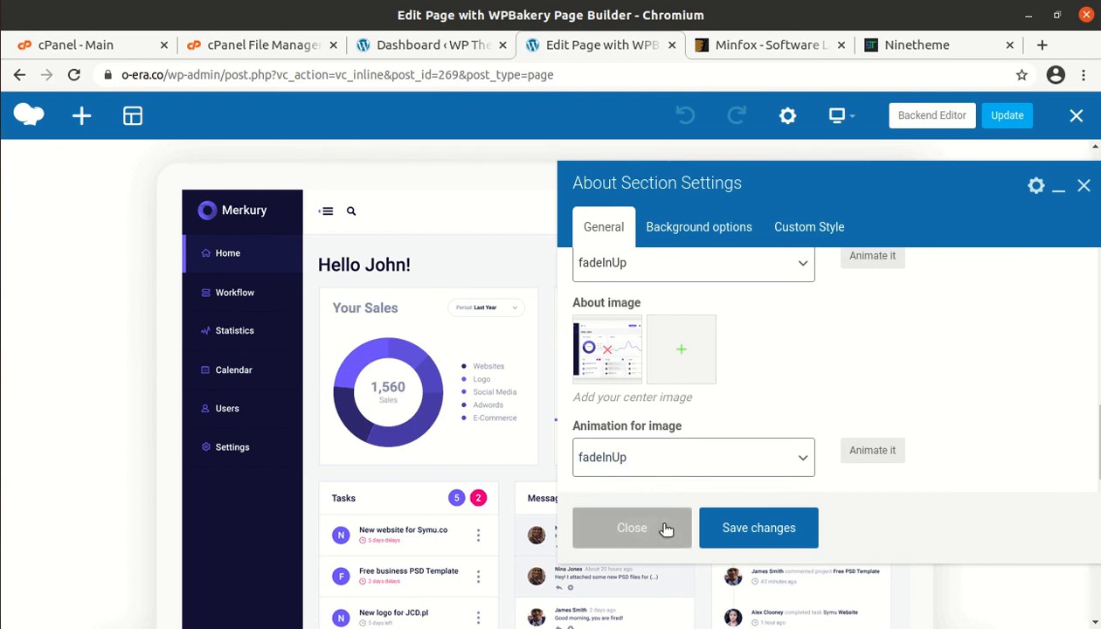
left_click(642, 528)
Look over the page down to the Features Section, switch it to the backend editor and dismiss the welcome tip
scroll(589, 410, "down", 10)
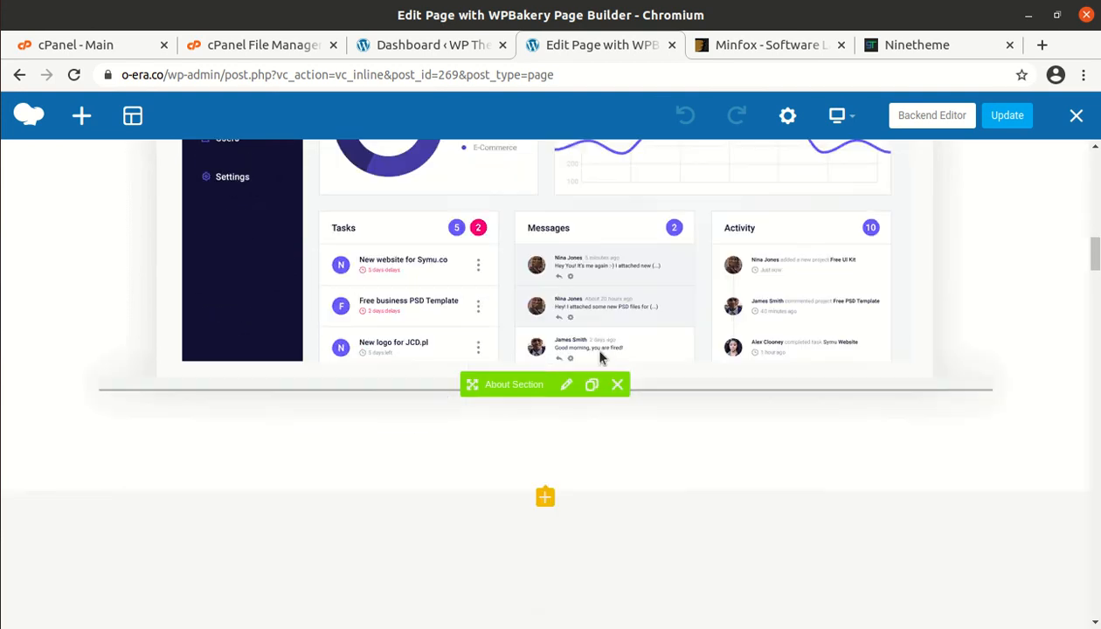
scroll(607, 371, "up", 10)
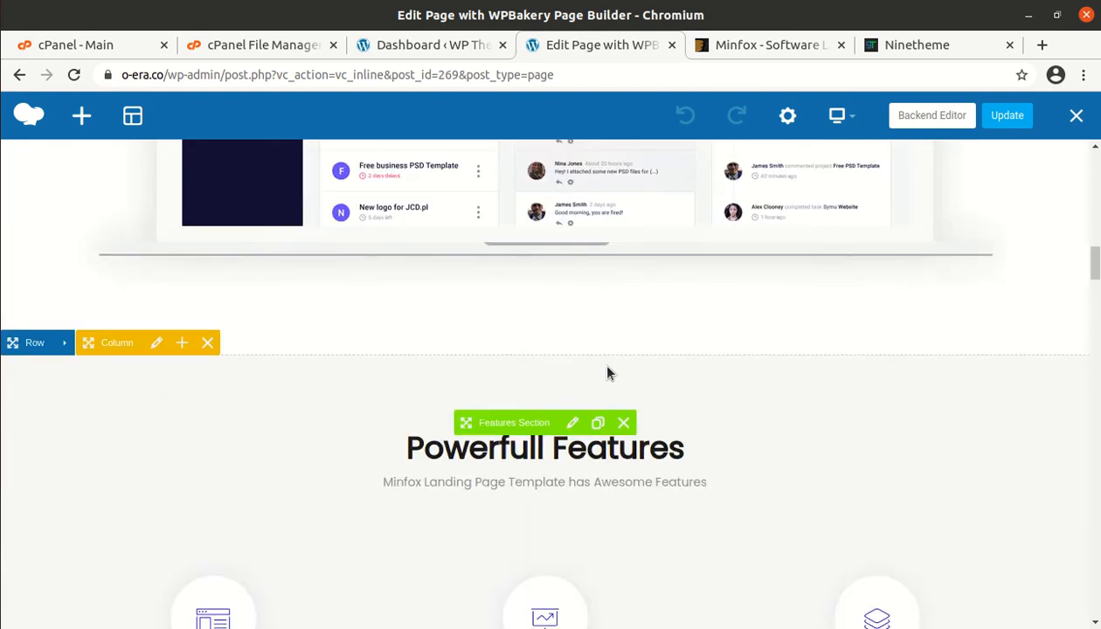
scroll(611, 348, "up", 5)
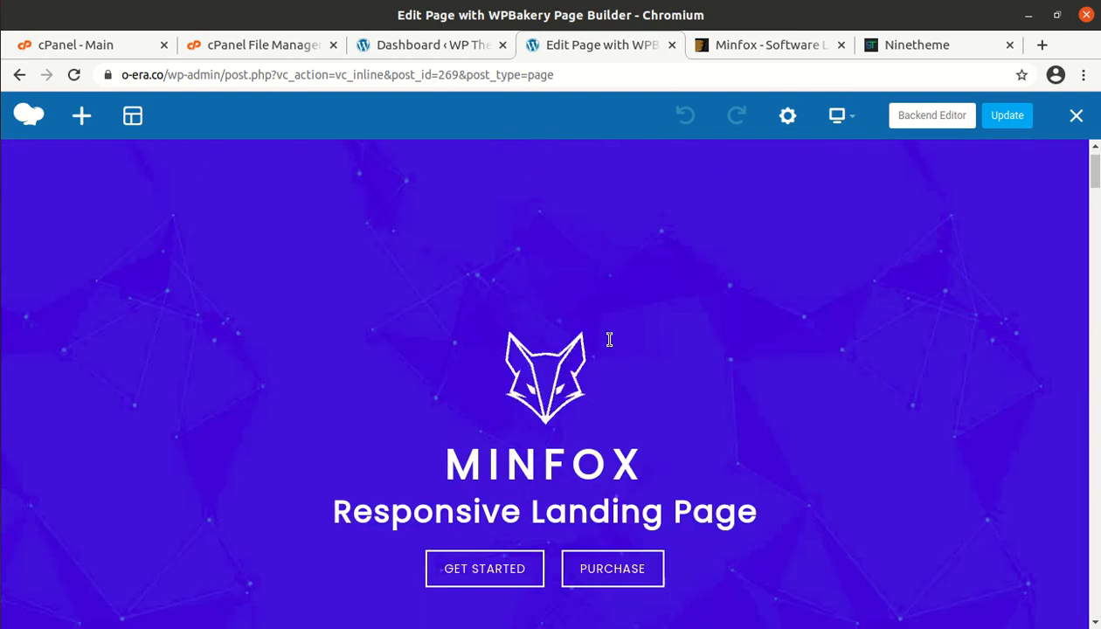
left_click(893, 125)
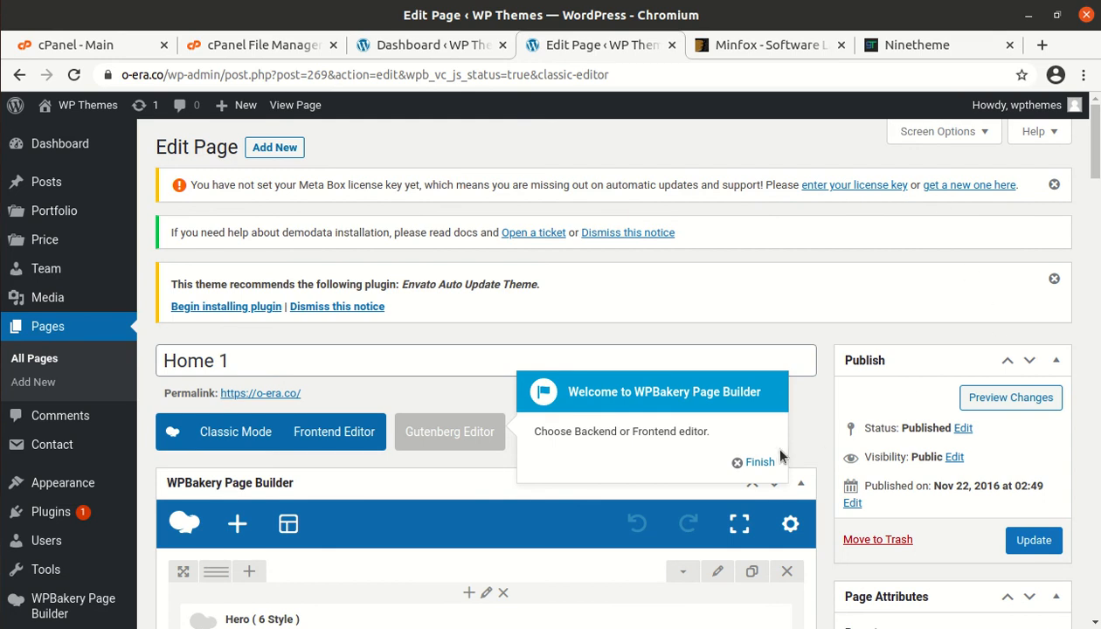
left_click(756, 463)
Examine the Home 1 page's element rows in the backend editor, from Hero to Subscribe Section, and the page title options
scroll(587, 366, "down", 3)
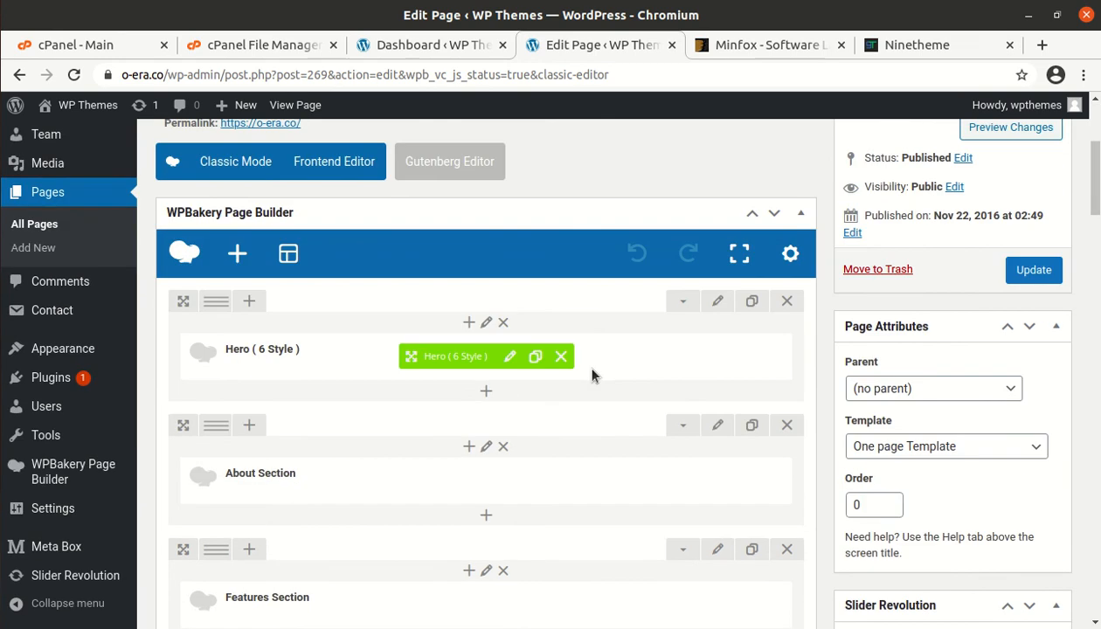
scroll(384, 393, "down", 1)
scroll(387, 394, "down", 2)
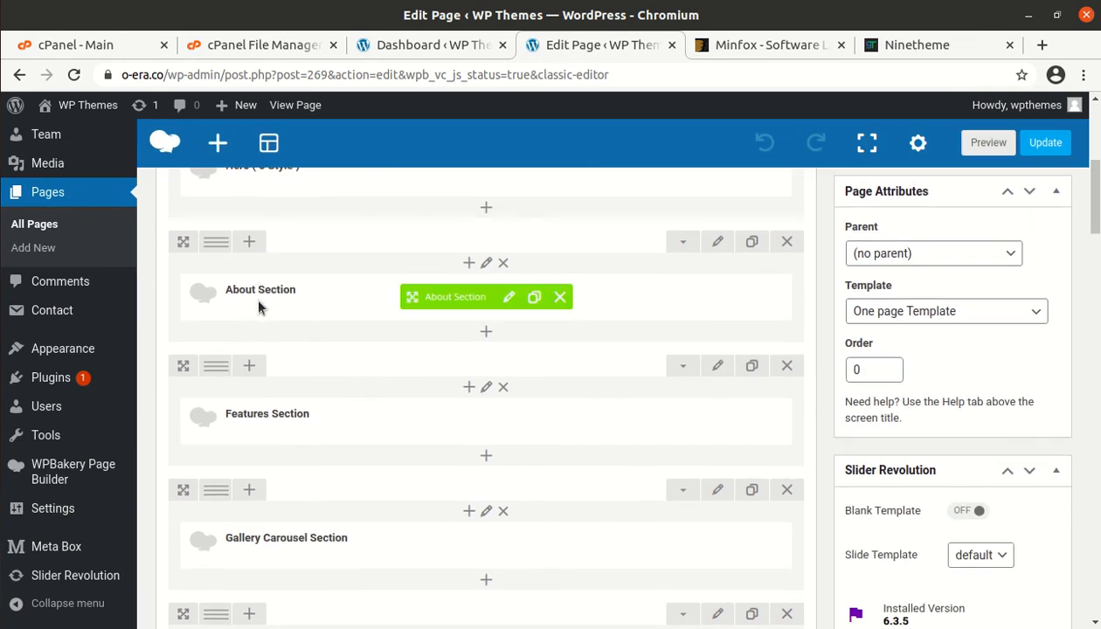
scroll(339, 332, "down", 2)
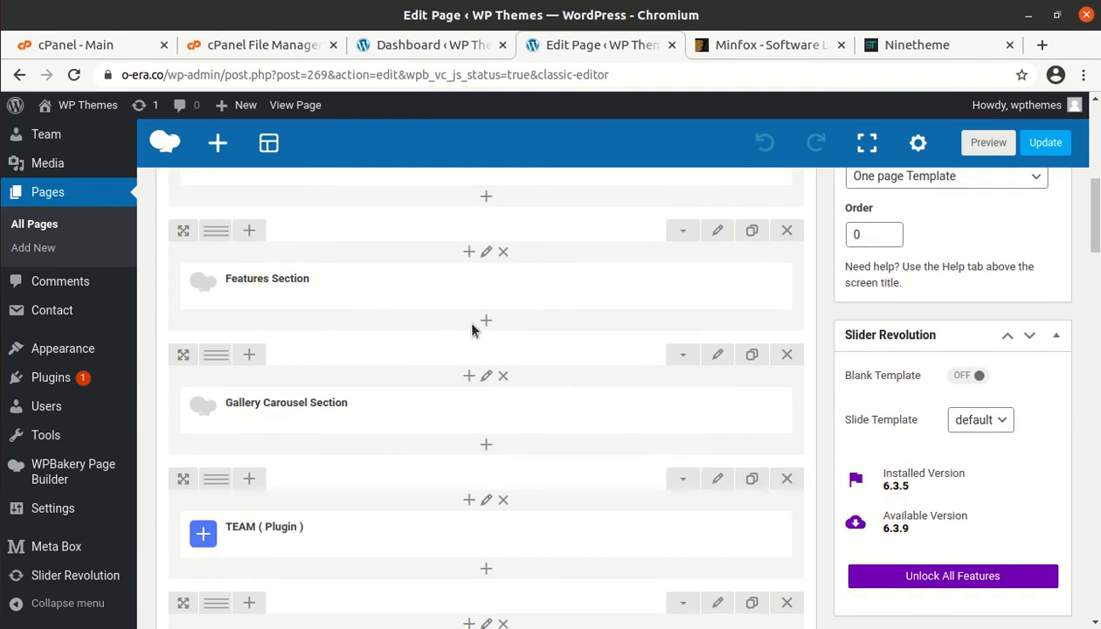
scroll(477, 328, "down", 4)
scroll(474, 330, "down", 2)
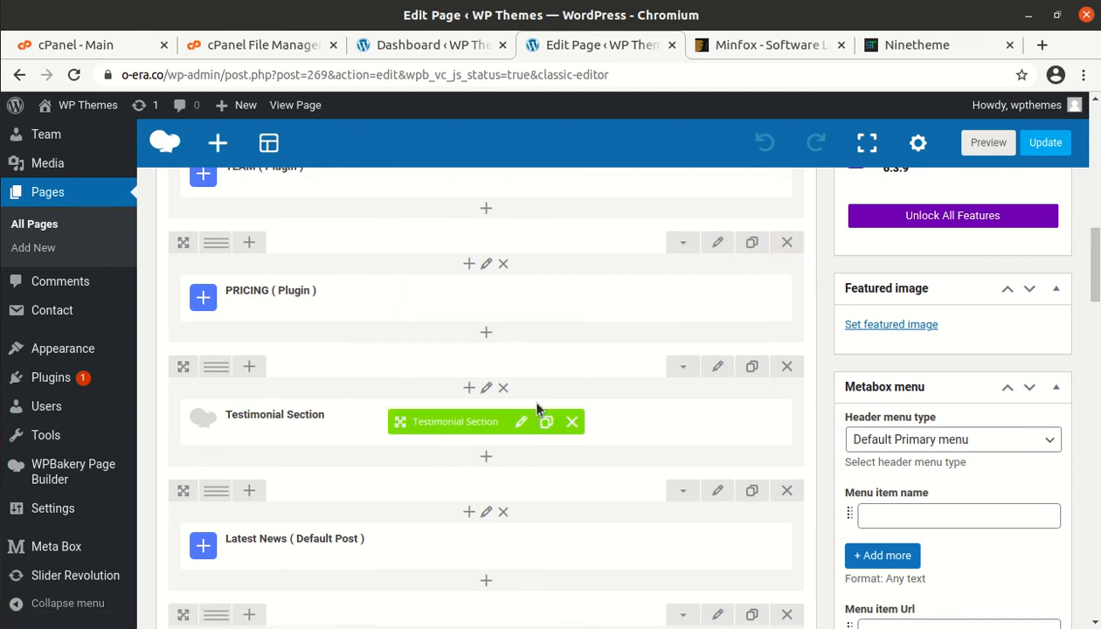
scroll(533, 408, "down", 5)
scroll(528, 405, "down", 14)
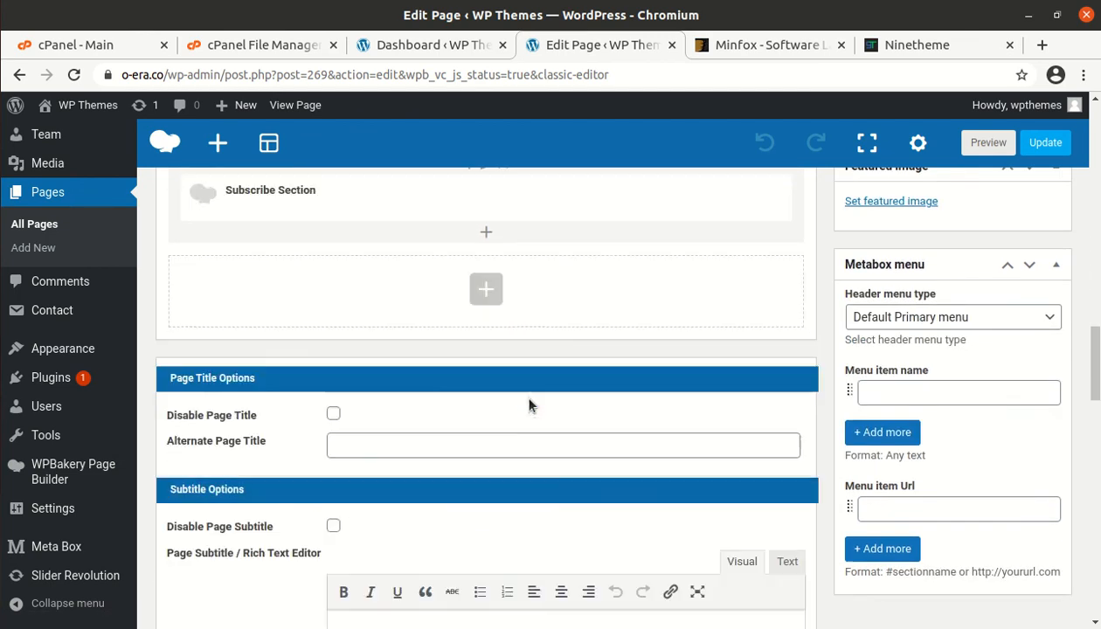
scroll(530, 403, "up", 5)
scroll(532, 409, "up", 13)
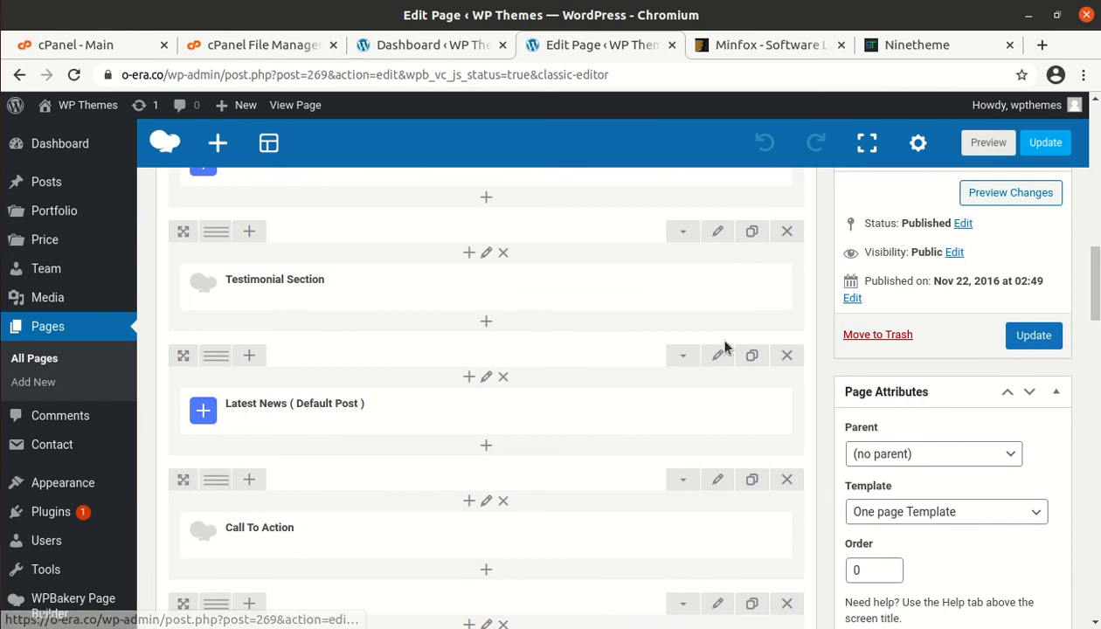
scroll(618, 381, "up", 6)
scroll(618, 381, "up", 15)
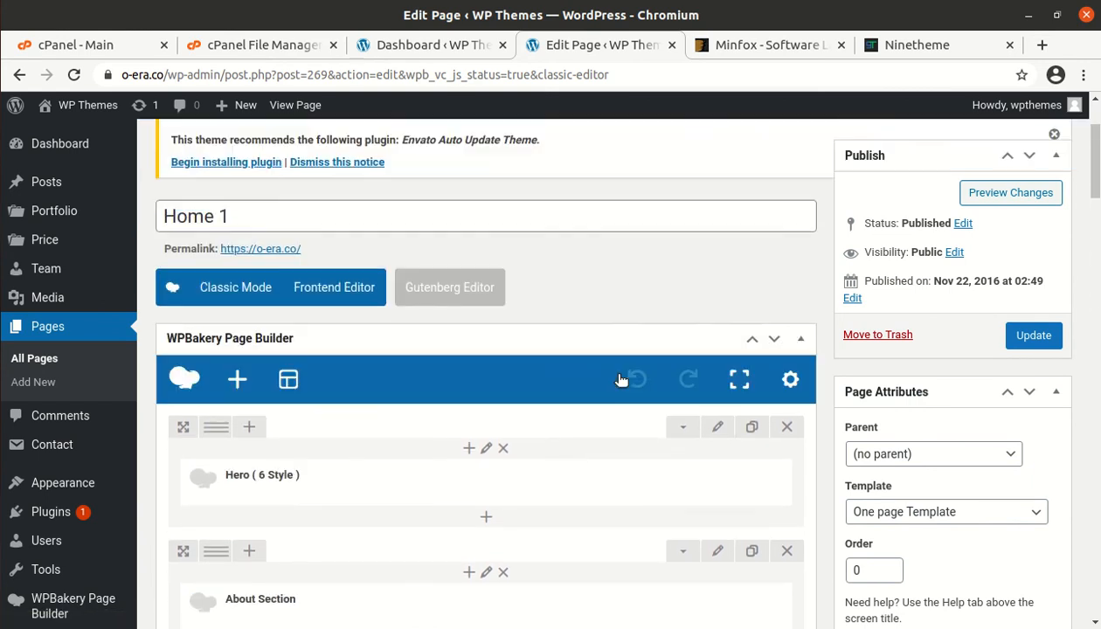
scroll(612, 375, "down", 16)
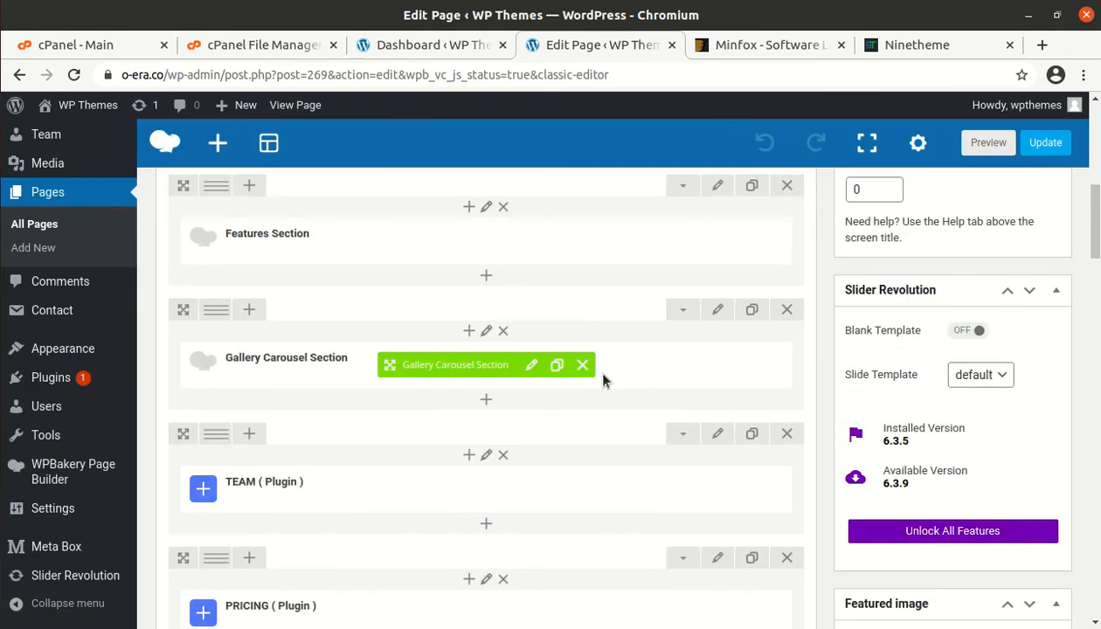
scroll(409, 407, "down", 12)
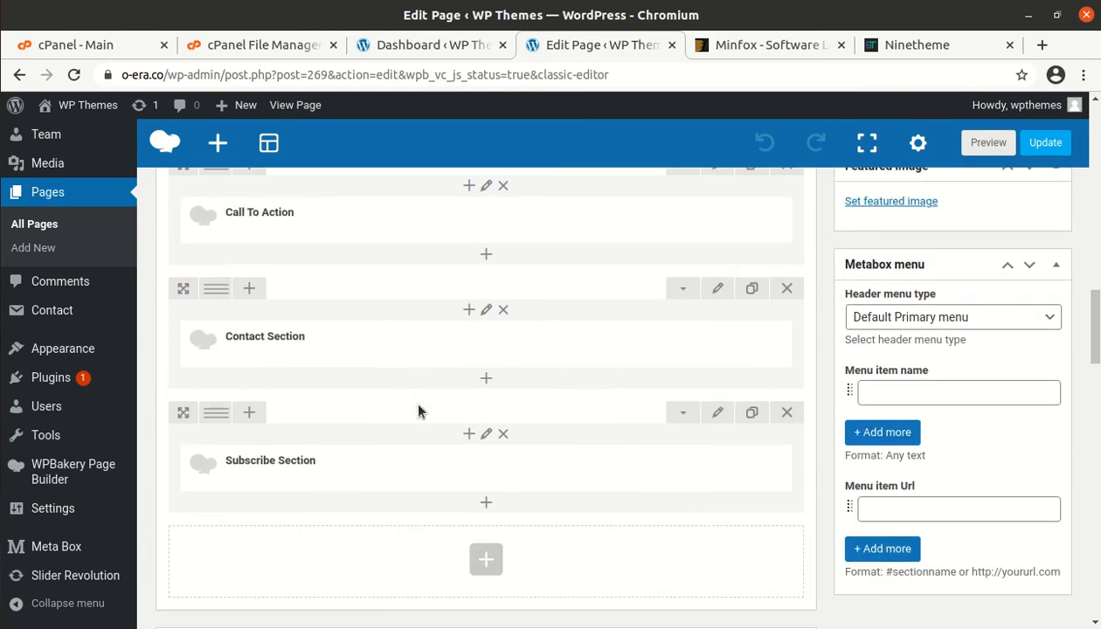
scroll(426, 448, "up", 20)
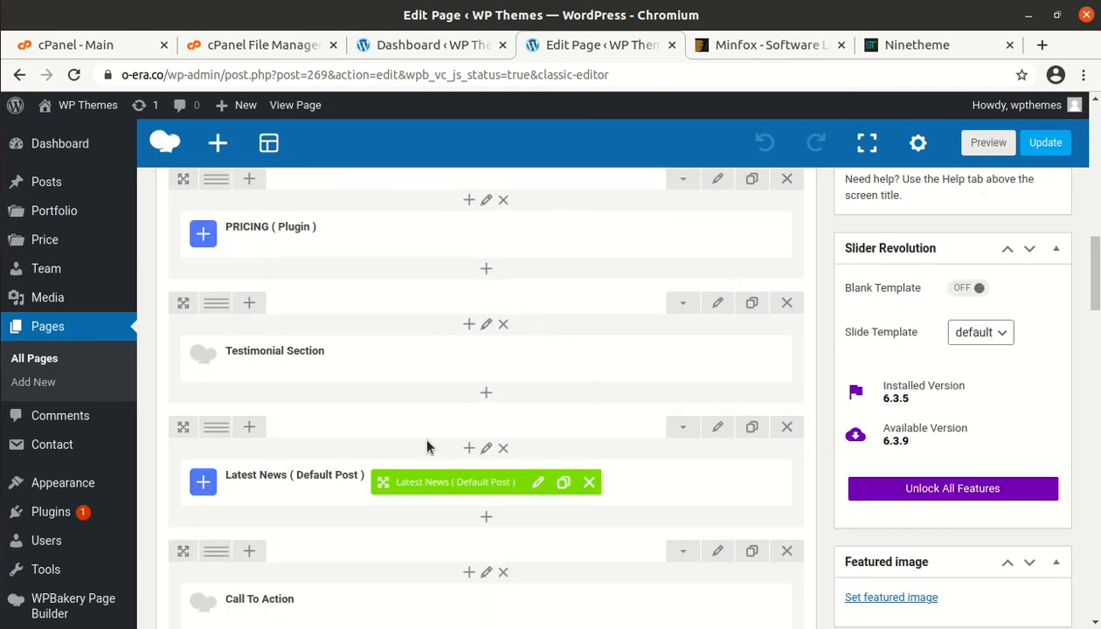
scroll(61, 188, "up", 5)
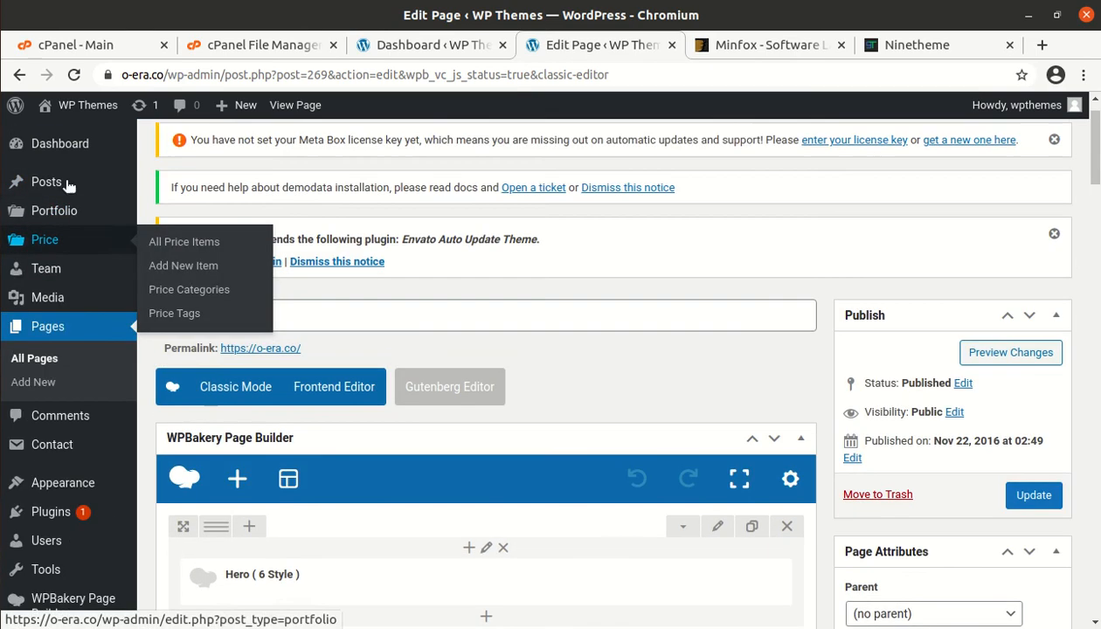
Leave the Home 1 page editor for the dashboard without saving, and visit the live site
mouse_move(135, 153)
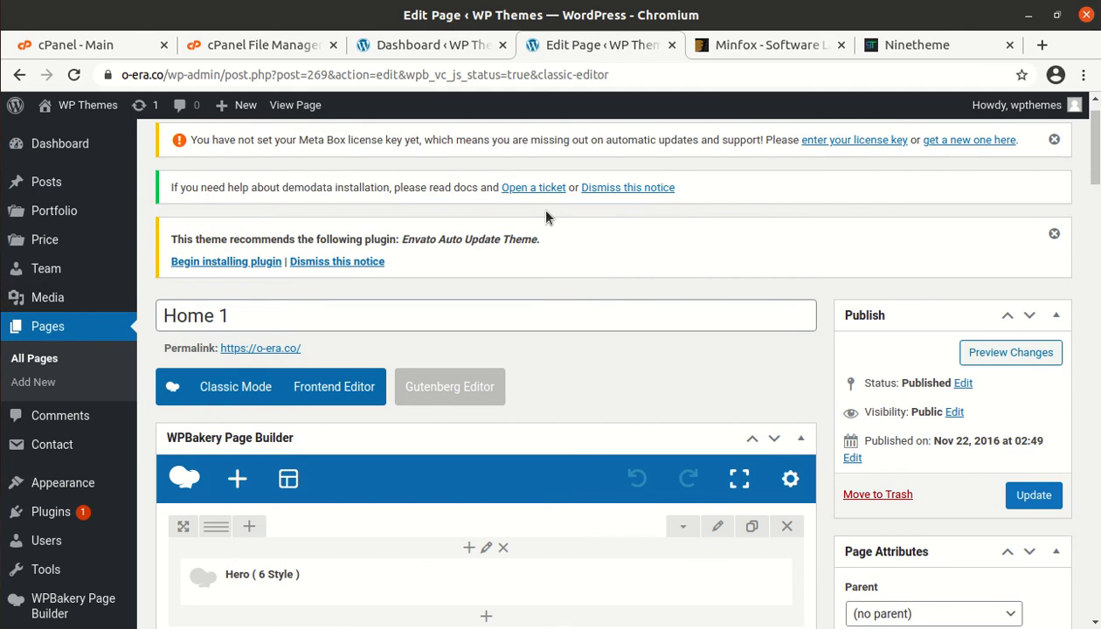
scroll(546, 216, "up", 1)
left_click(88, 150)
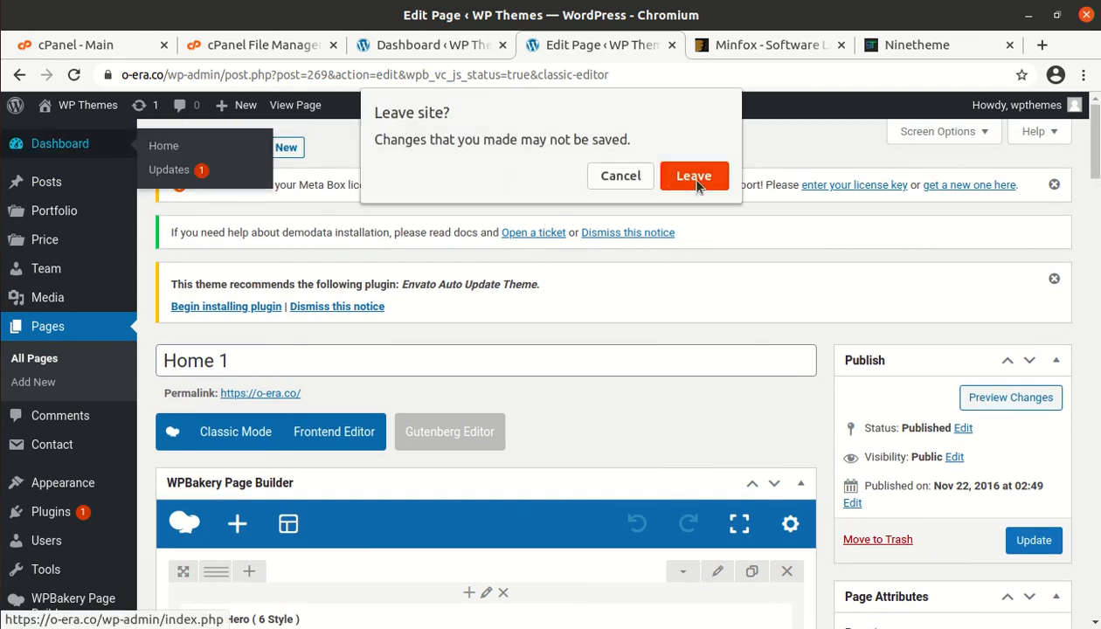
left_click(697, 180)
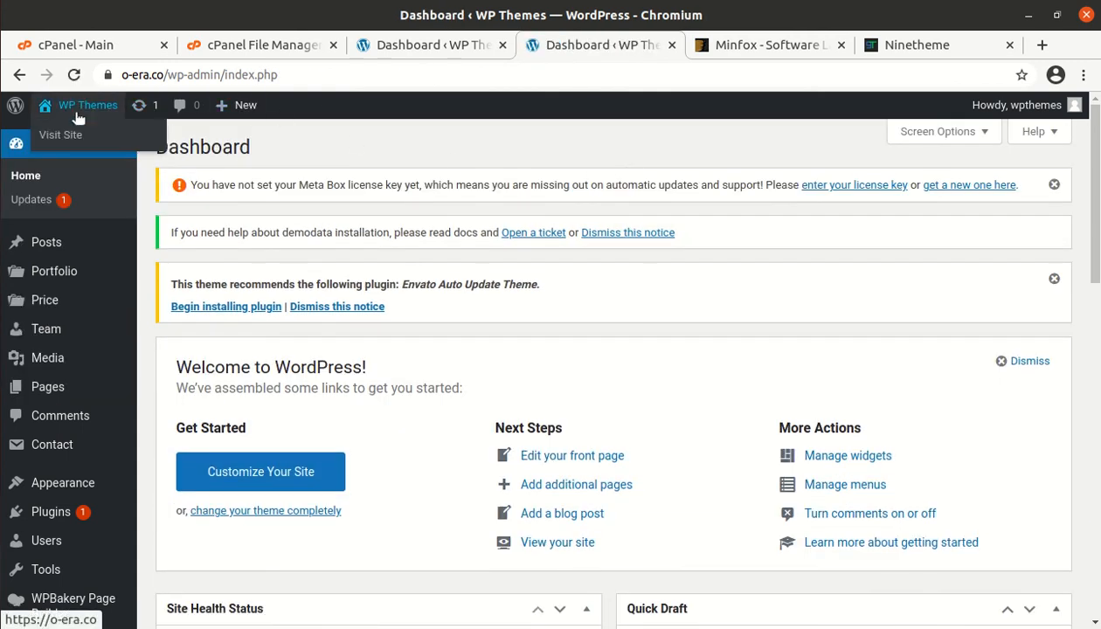
left_click(72, 136)
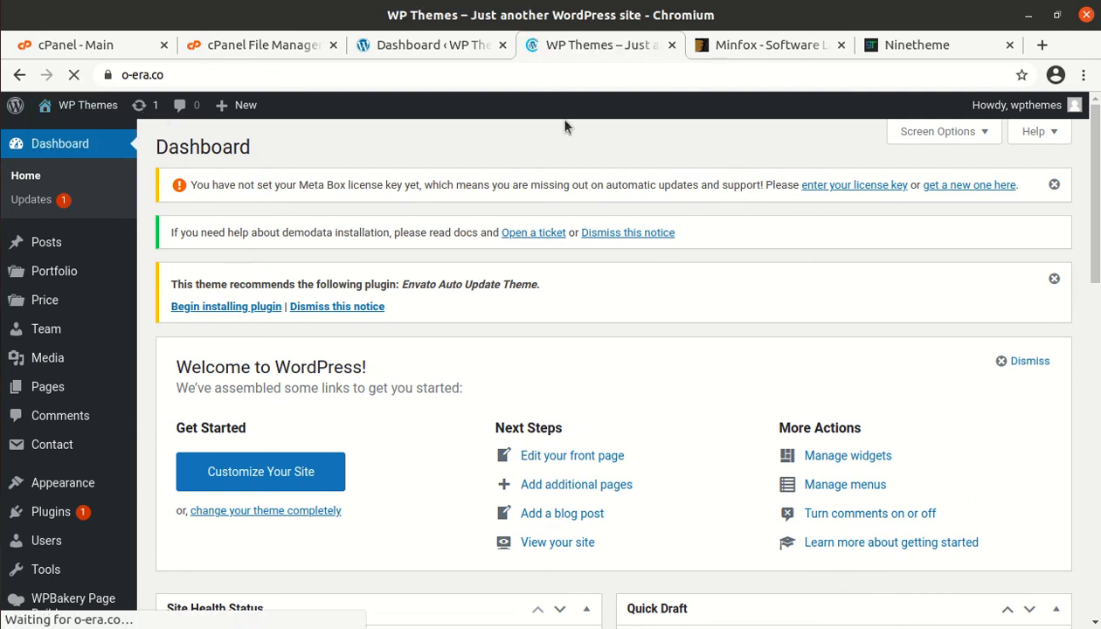